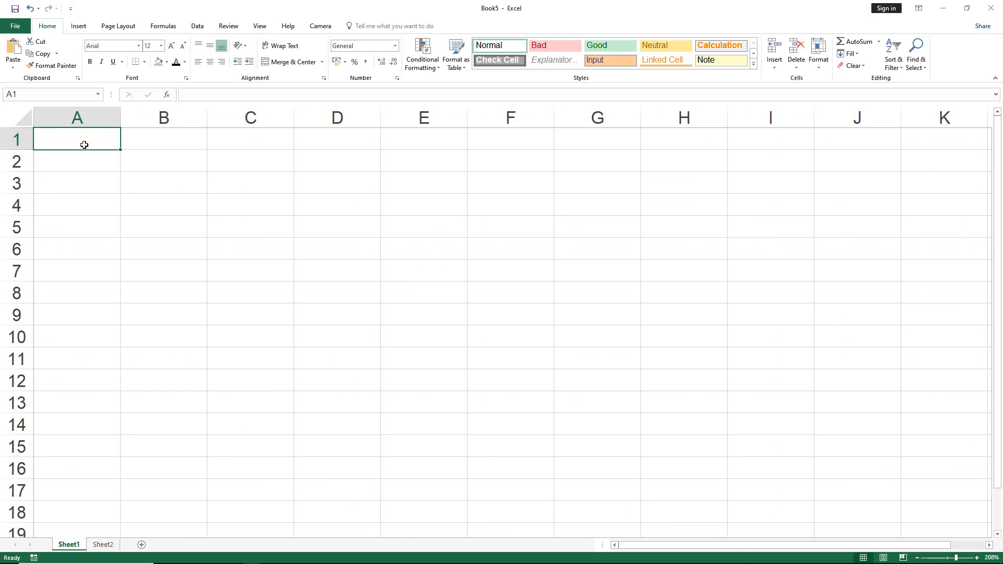
Enter the column headers JOB in cell A1 and FINISHED in cell B1.
{"action": "type", "text": "jO"}
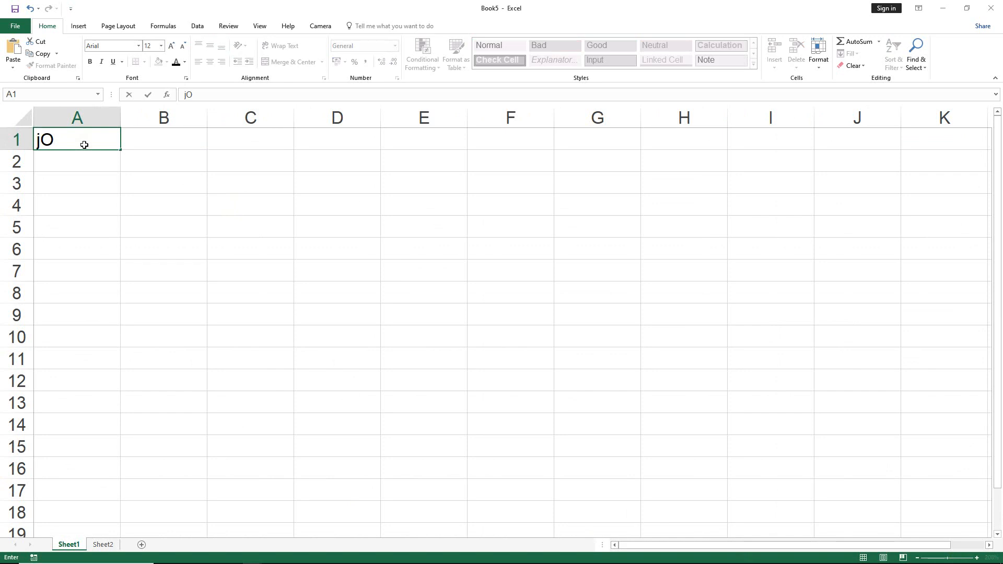
{"action": "key", "text": "BackSpace"}
{"action": "key", "text": "BackSpace"}
{"action": "type", "text": "JOB"}
{"action": "key", "text": "Tab"}
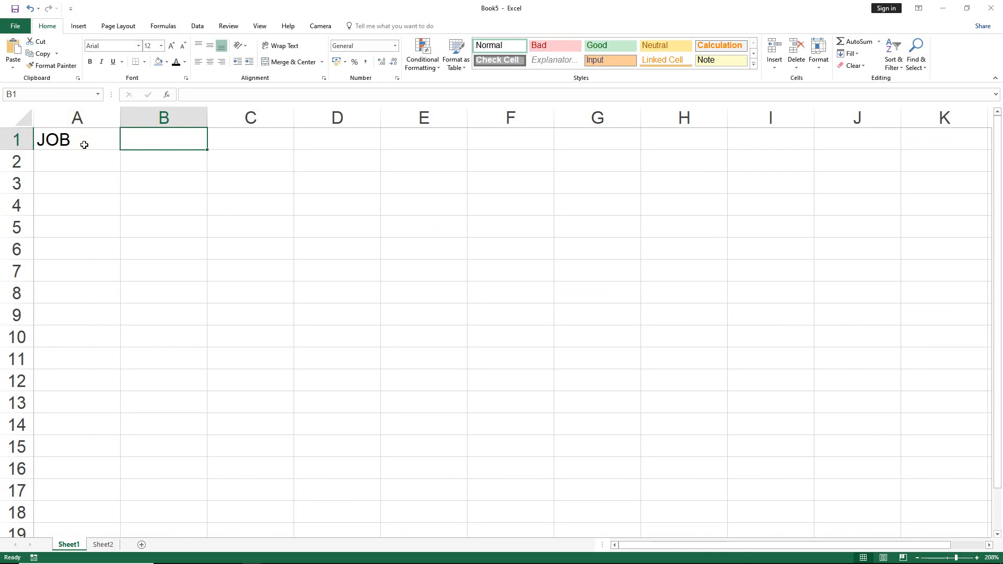
{"action": "type", "text": "FINISHE"}
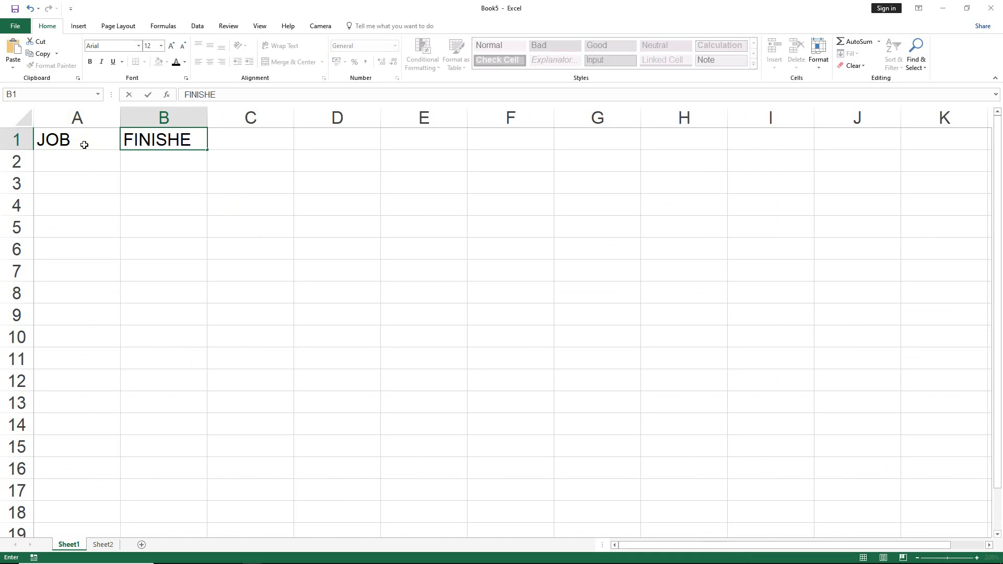
{"action": "type", "text": "D"}
{"action": "key", "text": "Tab"}
Enter Job1 in cell A2 and fill the series down to Job15 in cell A16.
{"action": "key", "text": "Left"}
{"action": "key", "text": "Down"}
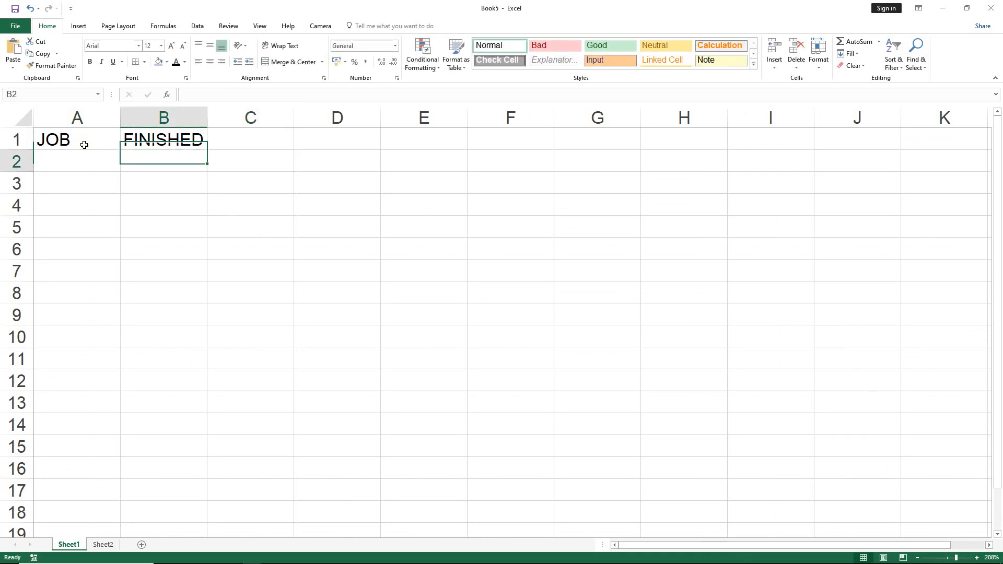
{"action": "key", "text": "Left"}
{"action": "type", "text": "Job1"}
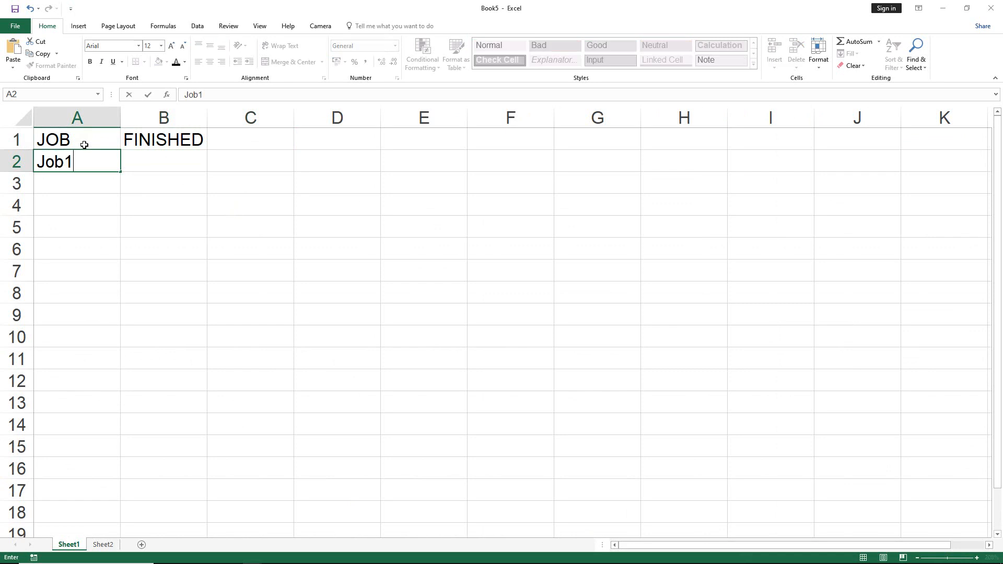
{"action": "key", "text": "Tab"}
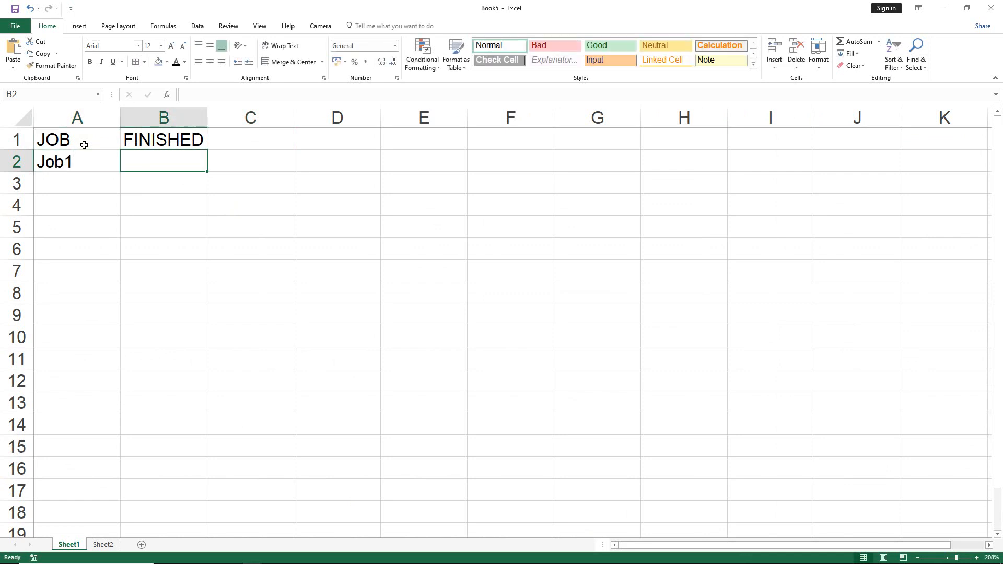
{"action": "key", "text": "Left"}
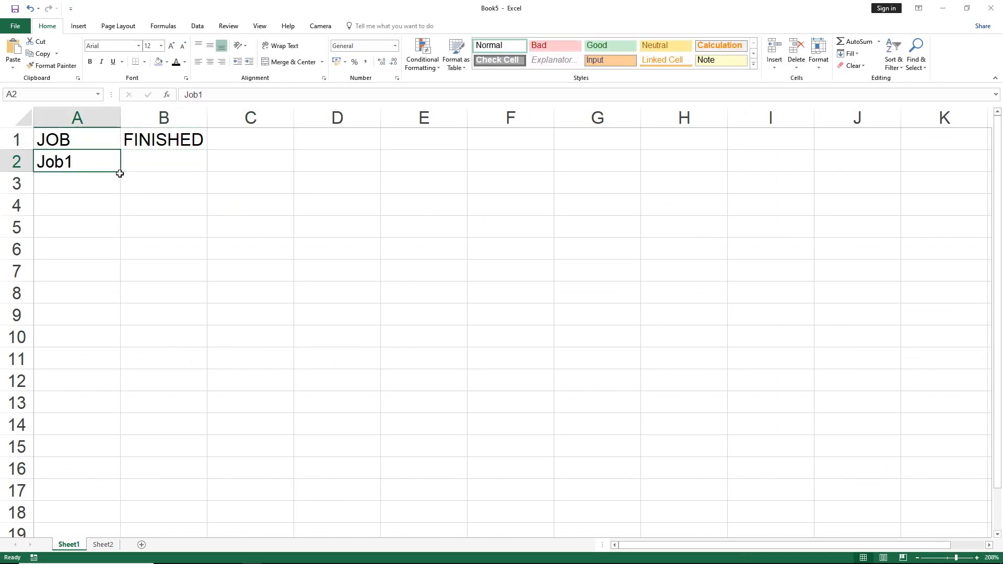
{"action": "left_click_drag", "start_coordinate": [121, 172], "coordinate": [93, 478]}
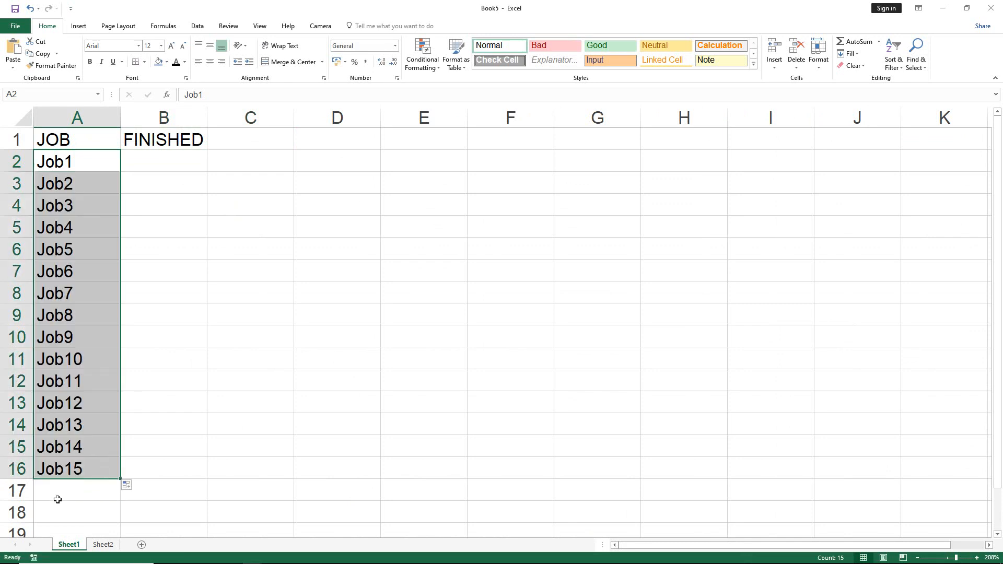
Enter the summary labels TOTAL in cell A17 and FINISHED in cell A18.
{"action": "left_click", "coordinate": [58, 500]}
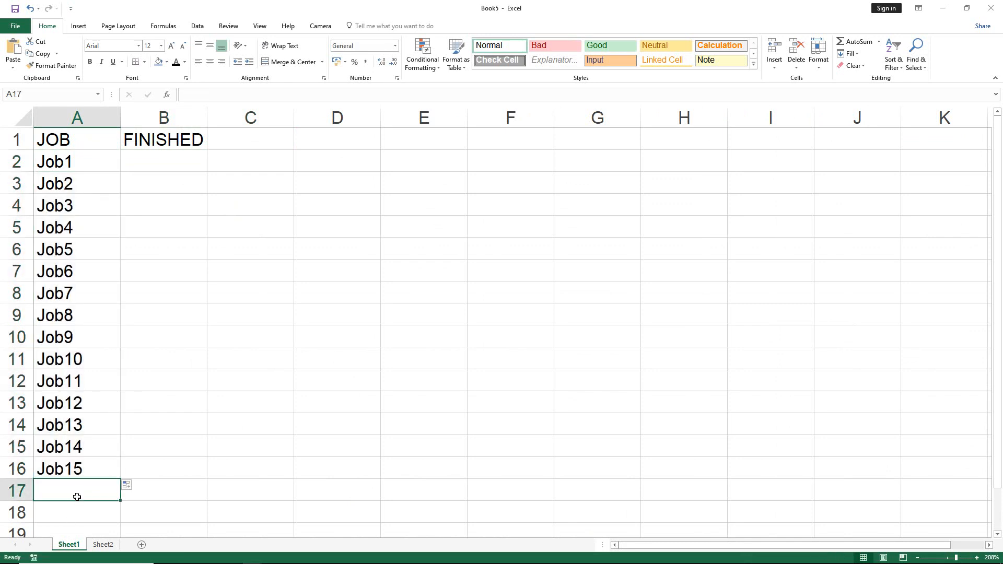
{"action": "double_click", "coordinate": [76, 497]}
{"action": "type", "text": "TOTA"}
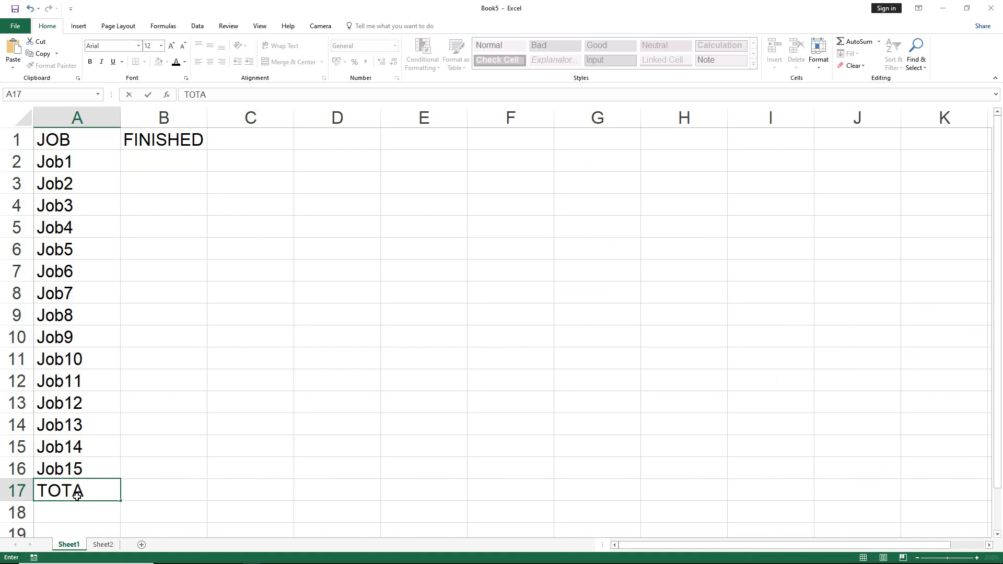
{"action": "type", "text": "L"}
{"action": "key", "text": "Tab"}
{"action": "key", "text": "Return"}
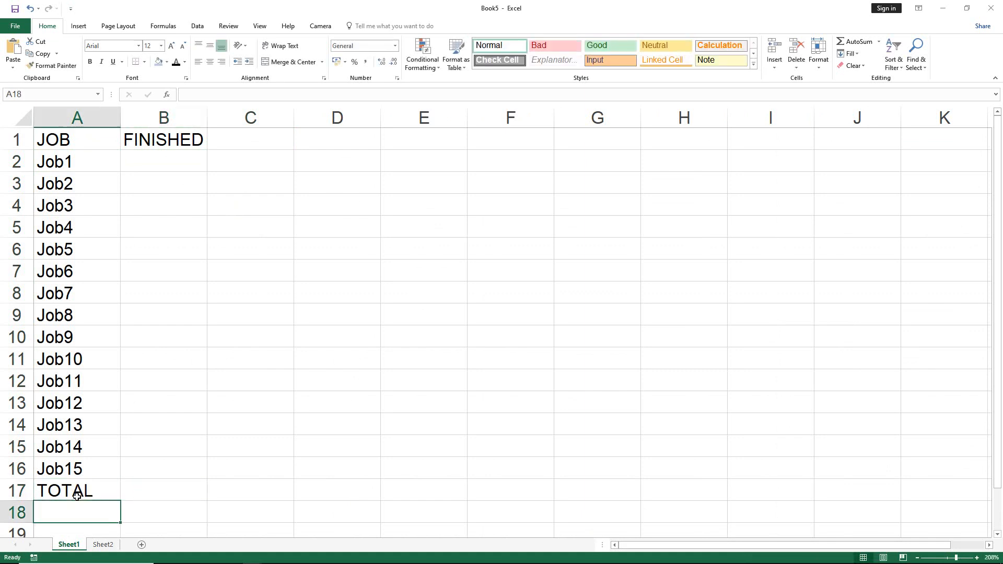
{"action": "type", "text": "FINI"}
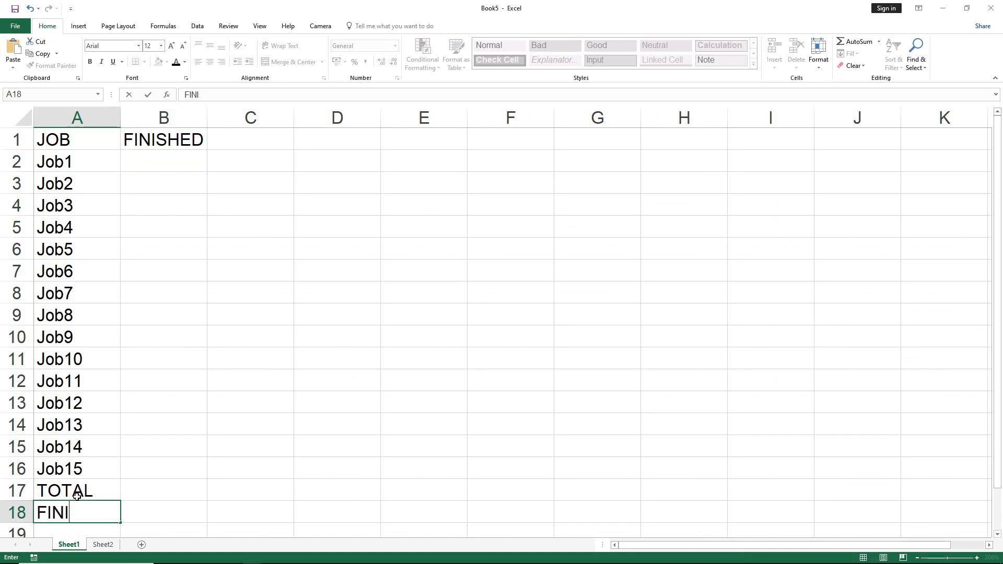
{"action": "type", "text": "SHED"}
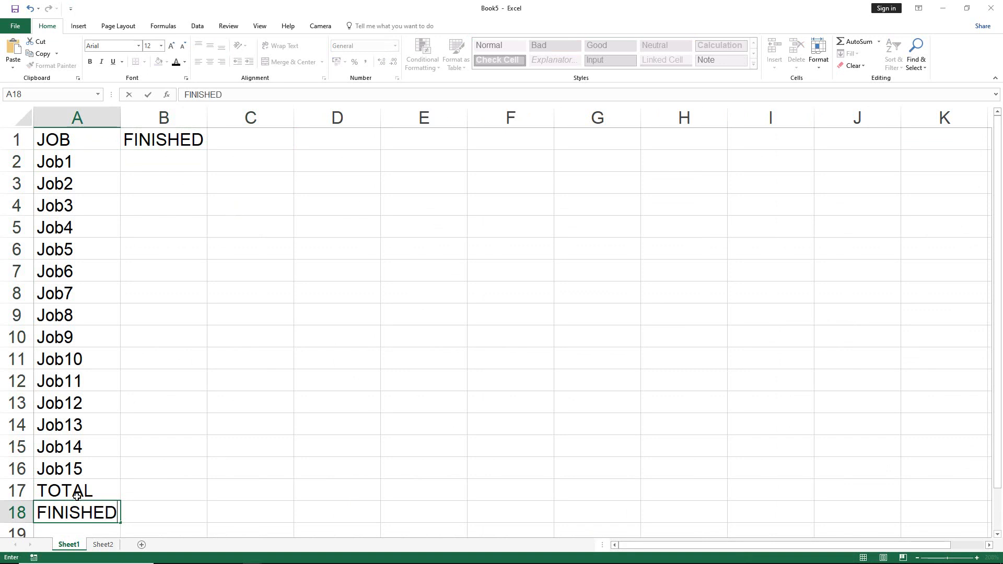
{"action": "key", "text": "Tab"}
{"action": "key", "text": "Return"}
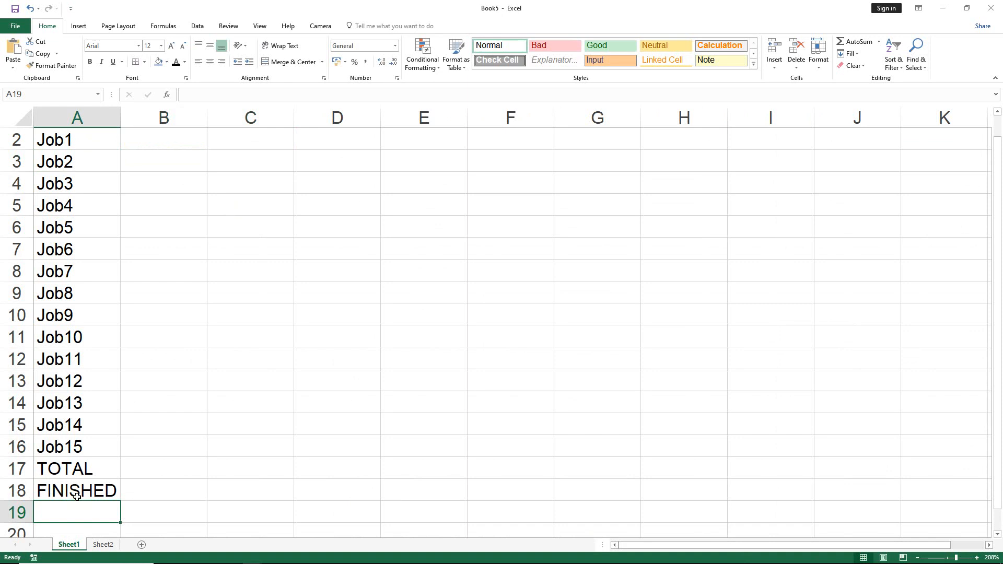
Enter the label % FINISHED in cell A19 and widen column A slightly.
{"action": "type", "text": "%"}
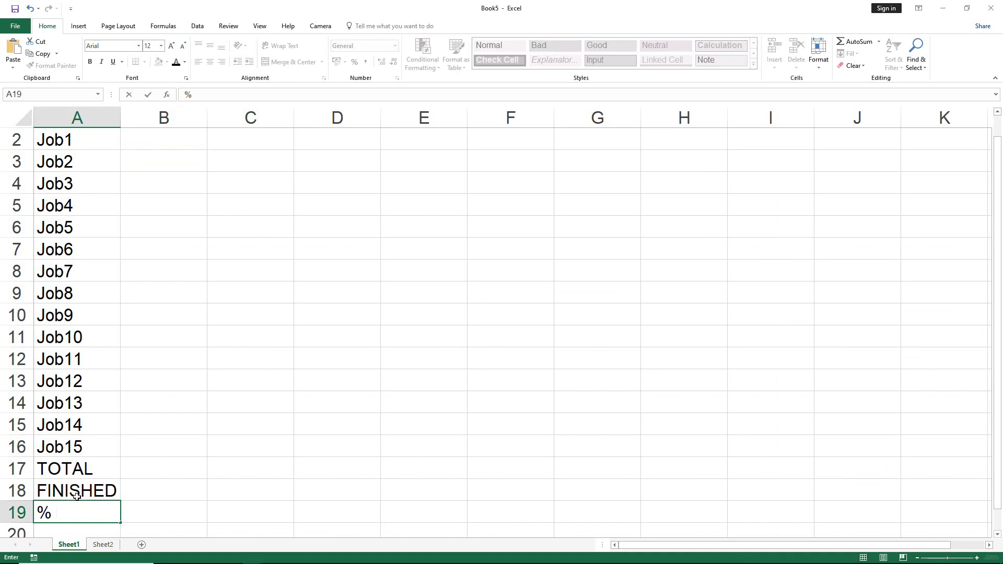
{"action": "type", "text": " FINISHED"}
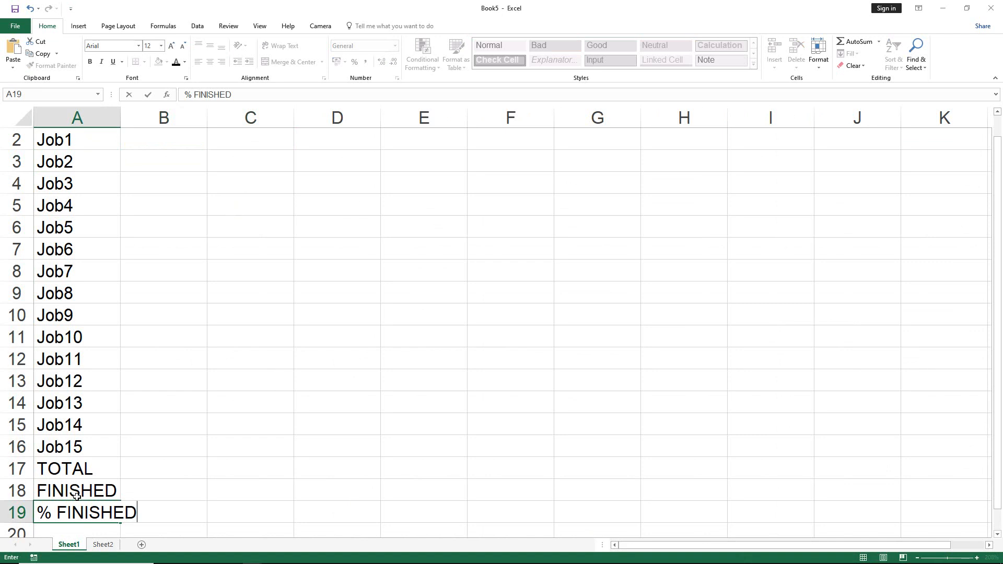
{"action": "key", "text": "Tab"}
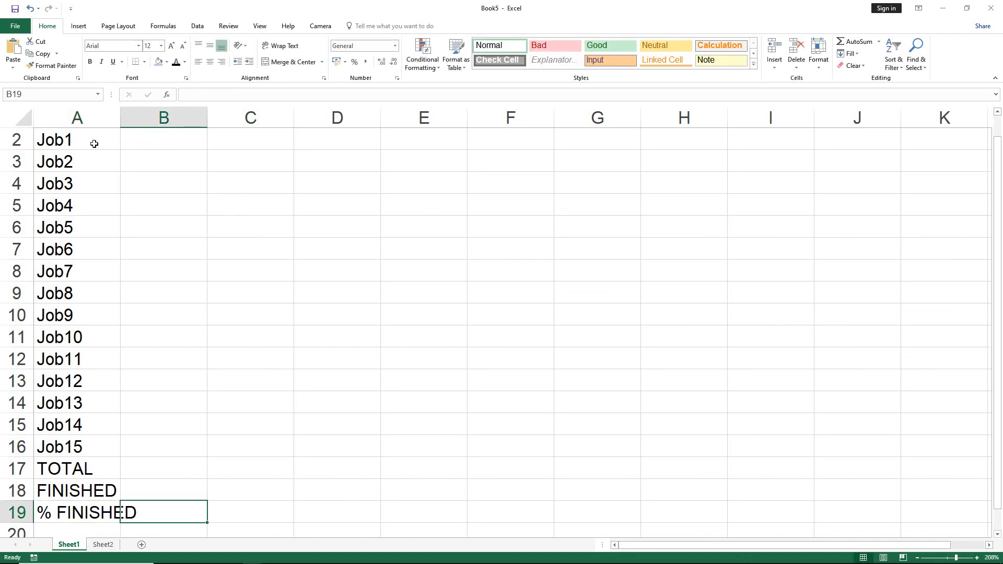
{"action": "left_click_drag", "start_coordinate": [121, 118], "coordinate": [129, 117]}
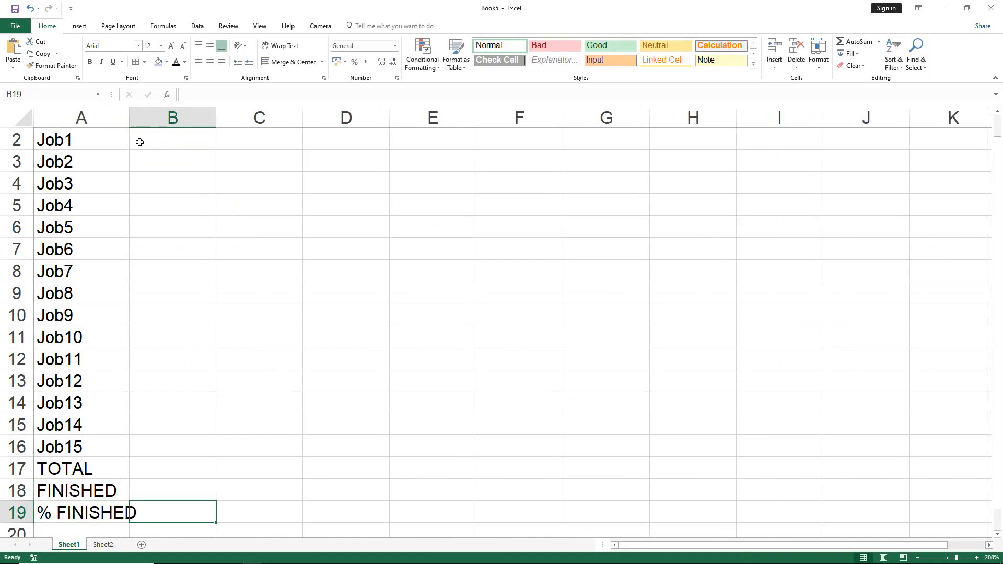
Apply all borders to the range A1:B17.
{"action": "scroll", "coordinate": [137, 144], "scroll_direction": "up", "scroll_amount": 1}
{"action": "left_click_drag", "start_coordinate": [76, 139], "coordinate": [156, 485]}
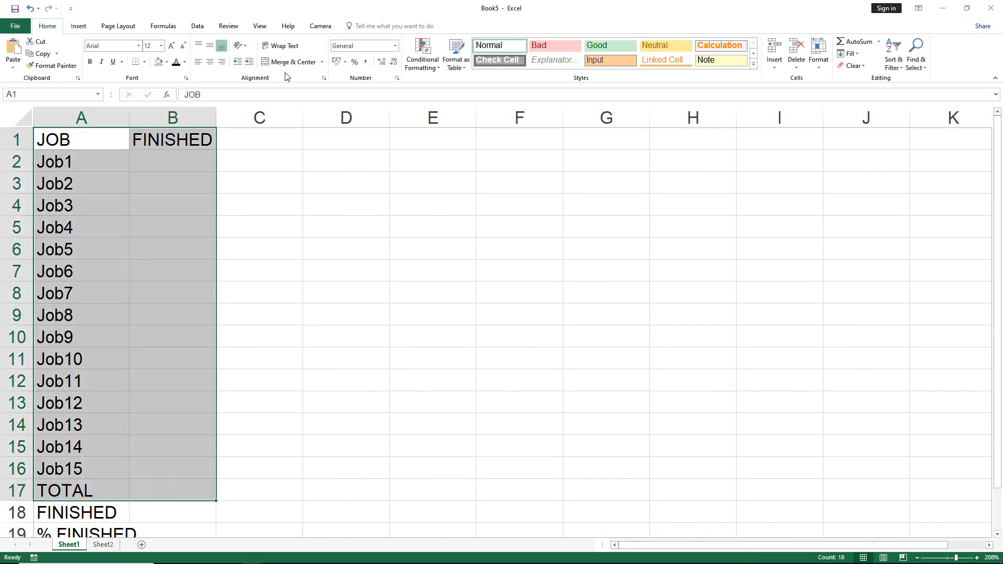
{"action": "left_click", "coordinate": [144, 62]}
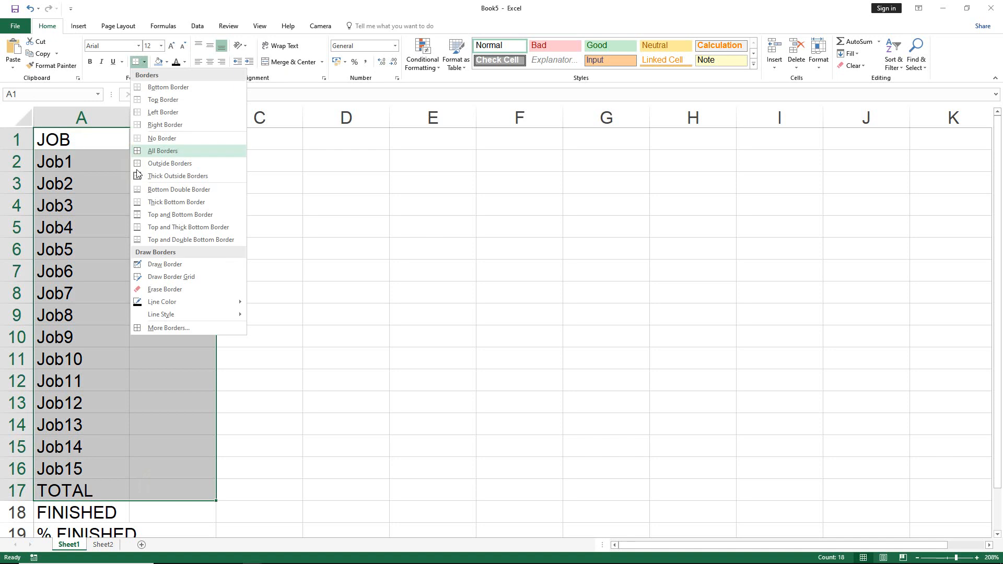
{"action": "left_click", "coordinate": [144, 151]}
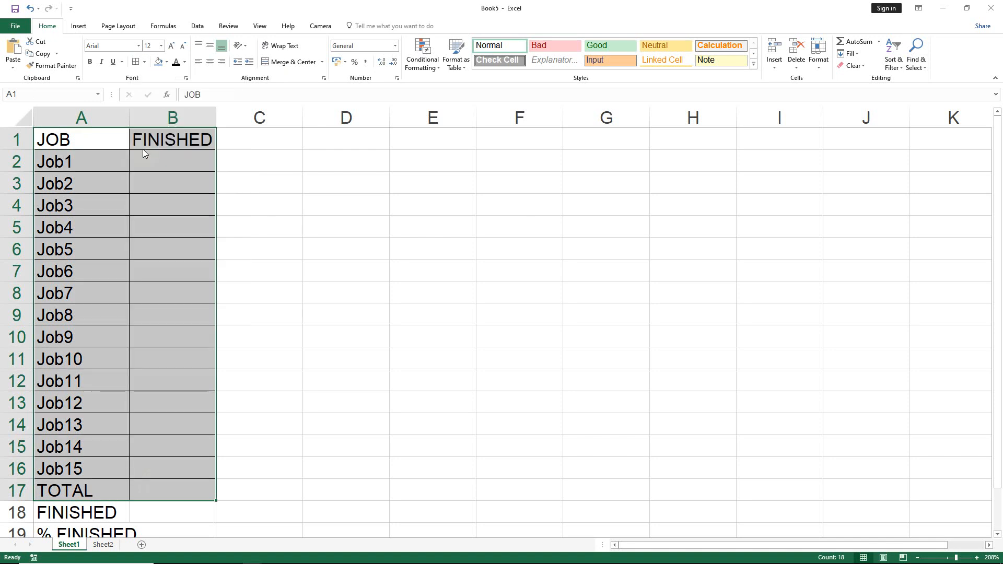
Fill the header cells A1:B1 with light blue.
{"action": "left_click_drag", "start_coordinate": [88, 140], "coordinate": [165, 144]}
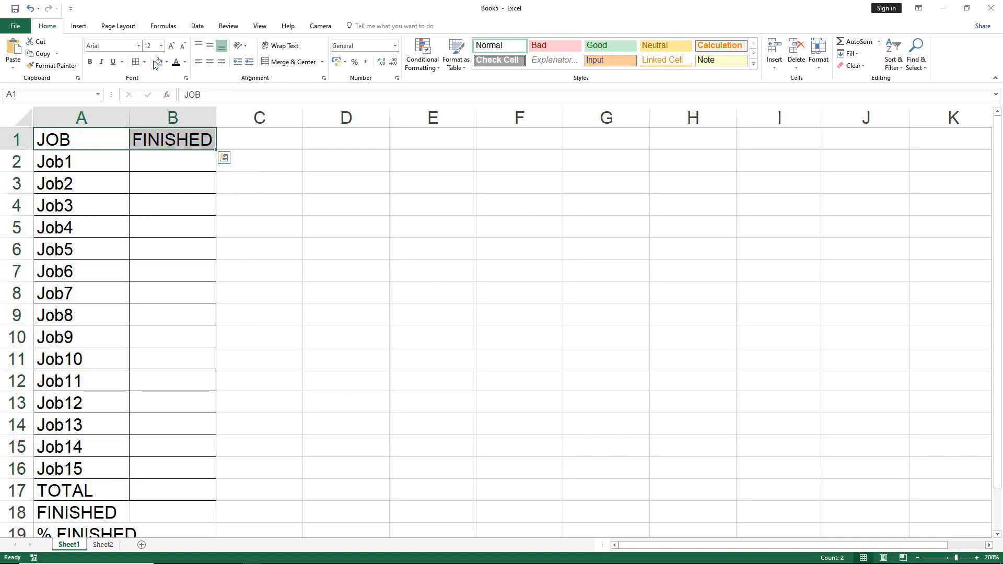
{"action": "left_click", "coordinate": [158, 62]}
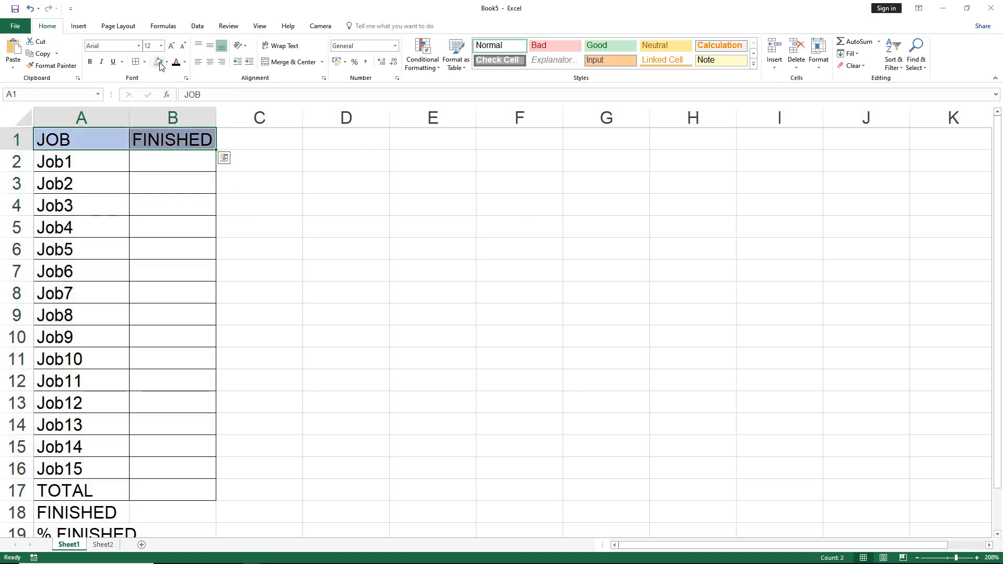
{"action": "left_click", "coordinate": [180, 166]}
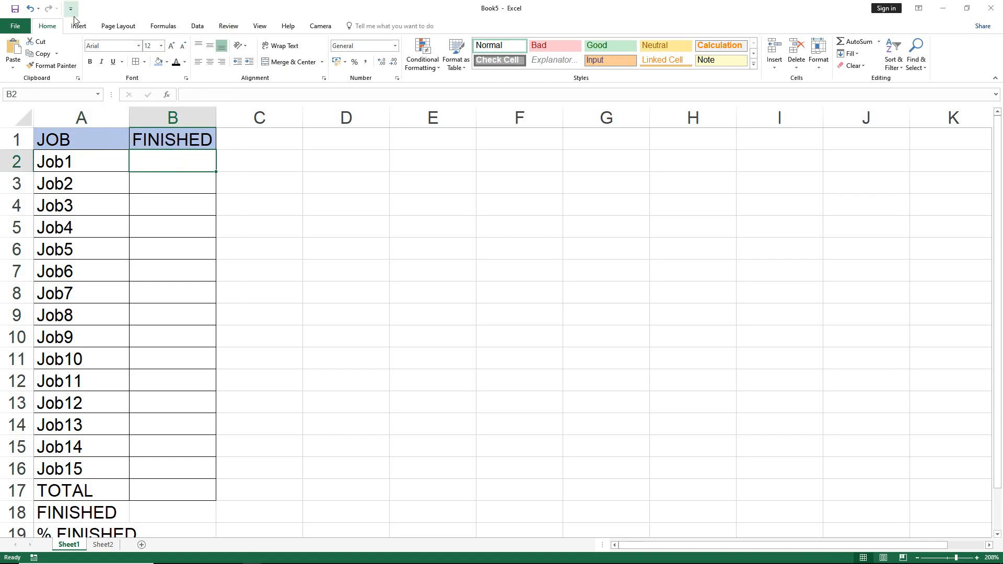
Enable the Developer tab in the ribbon customization options.
{"action": "left_click", "coordinate": [9, 28]}
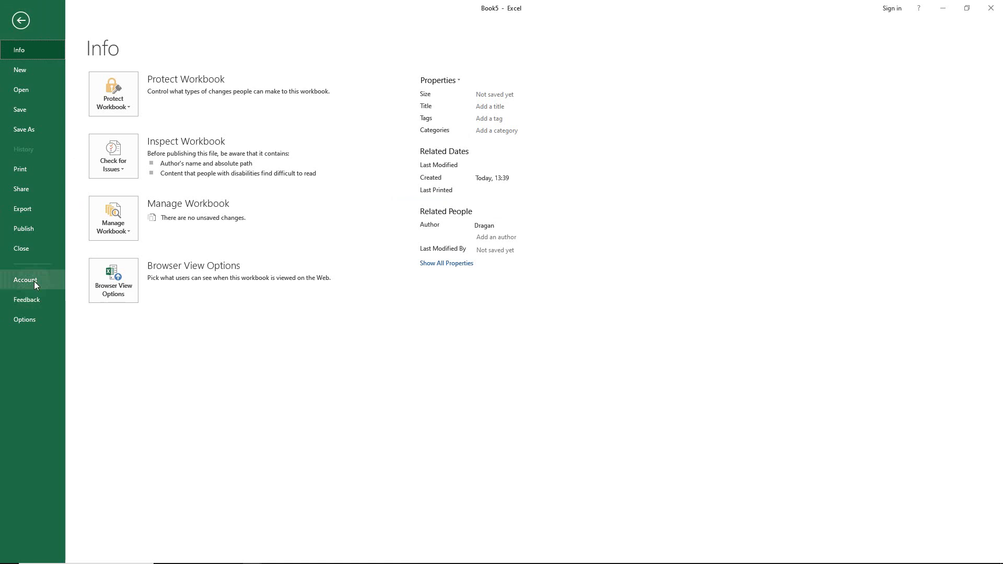
{"action": "left_click", "coordinate": [27, 319]}
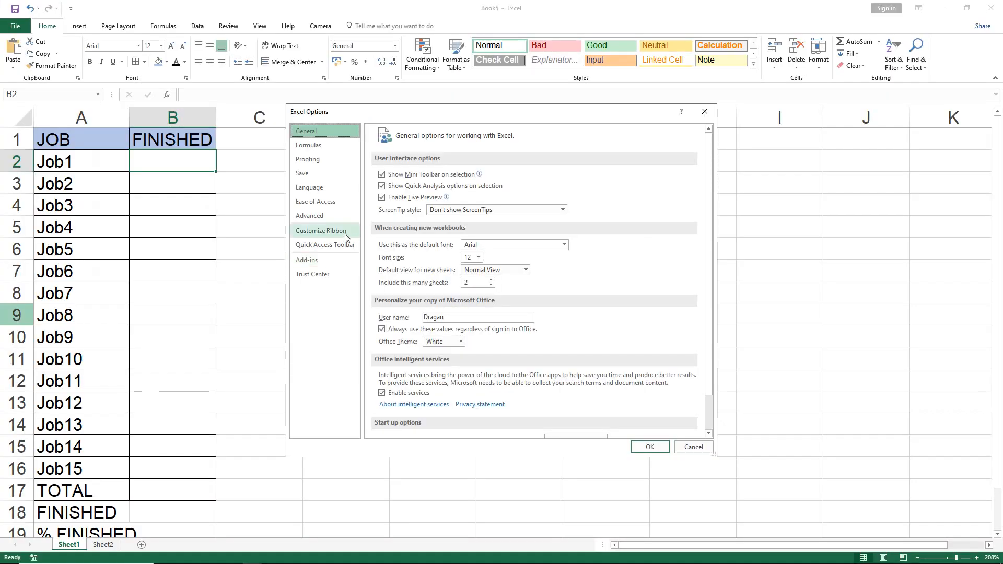
{"action": "left_click", "coordinate": [345, 235]}
{"action": "left_click", "coordinate": [569, 332]}
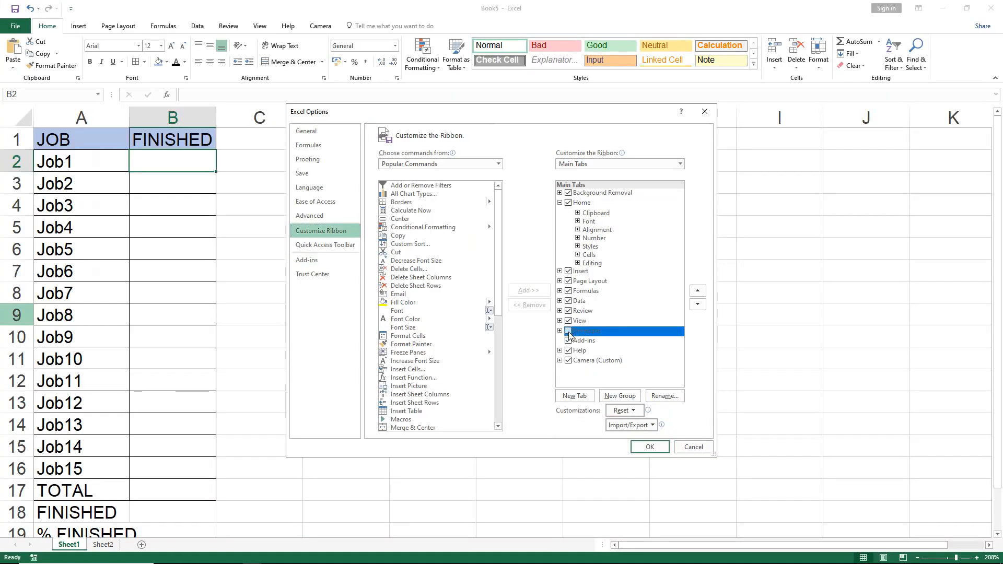
{"action": "left_click", "coordinate": [651, 451]}
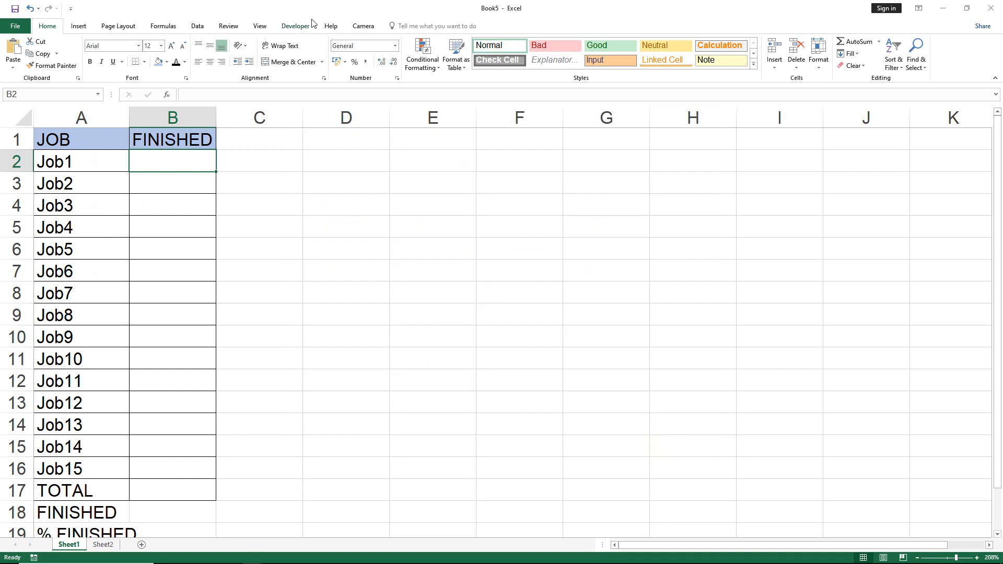
Insert a form-control check box over cell B2, beside Job1.
{"action": "left_click", "coordinate": [292, 27]}
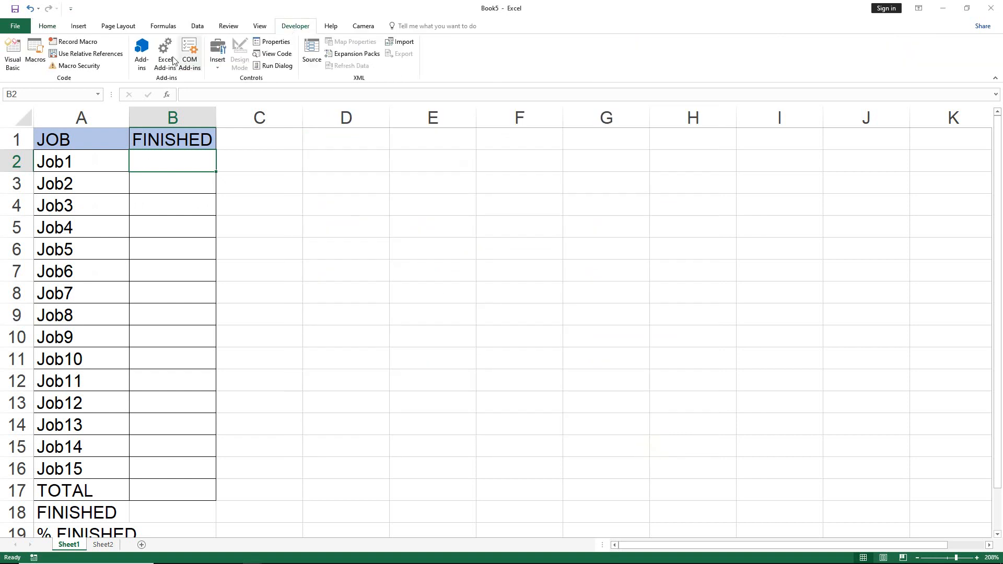
{"action": "left_click", "coordinate": [220, 71]}
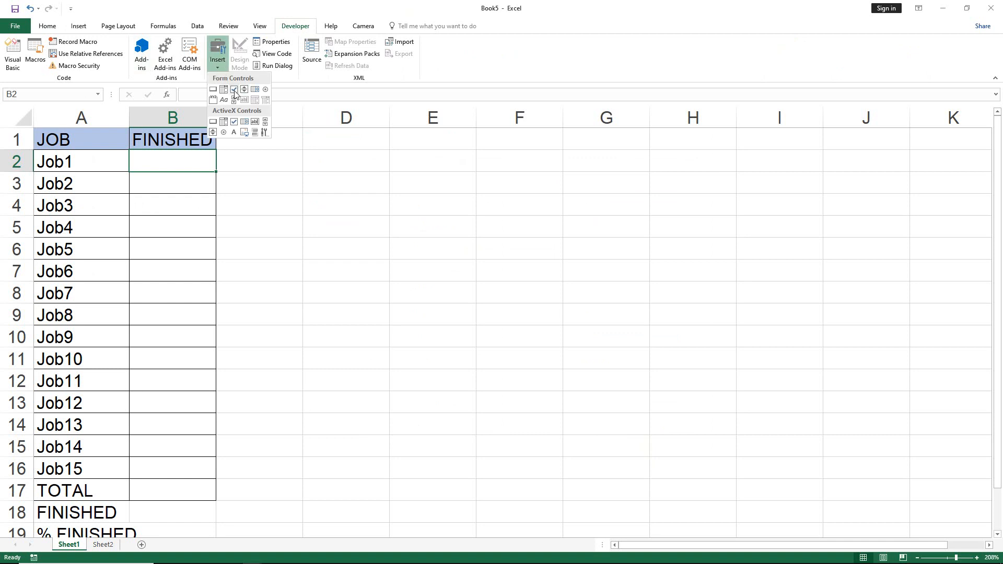
{"action": "left_click", "coordinate": [234, 89]}
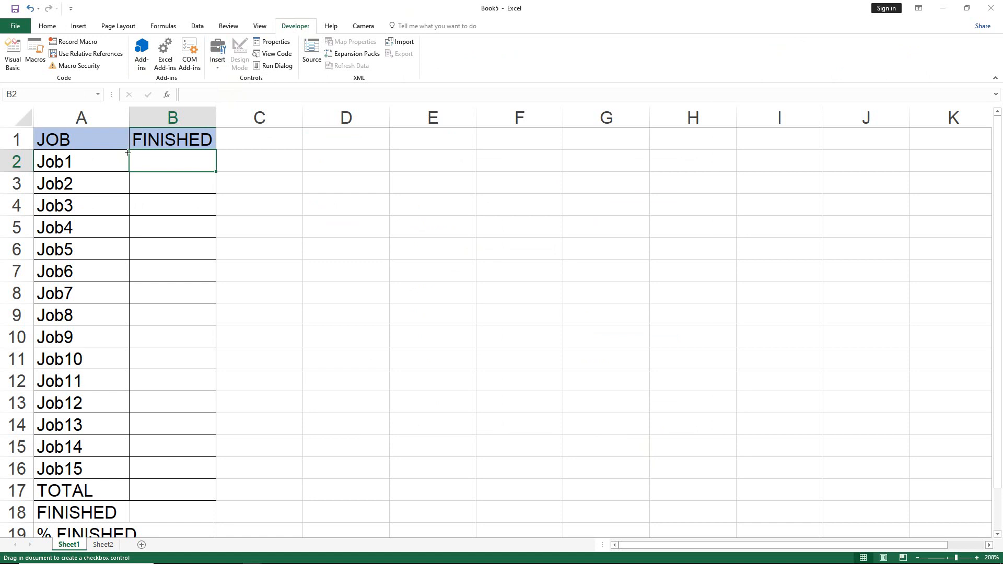
{"action": "left_click_drag", "start_coordinate": [128, 152], "coordinate": [222, 166]}
Delete the caption of the check box in B2 and shrink its frame to fit around the box within the cell.
{"action": "left_click", "coordinate": [191, 167]}
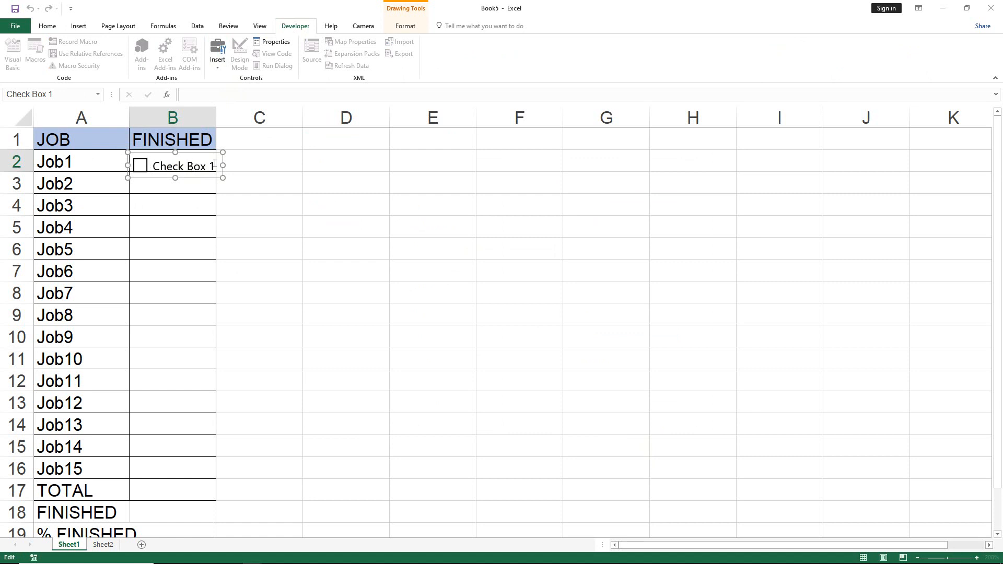
{"action": "left_click_drag", "start_coordinate": [213, 164], "coordinate": [151, 166]}
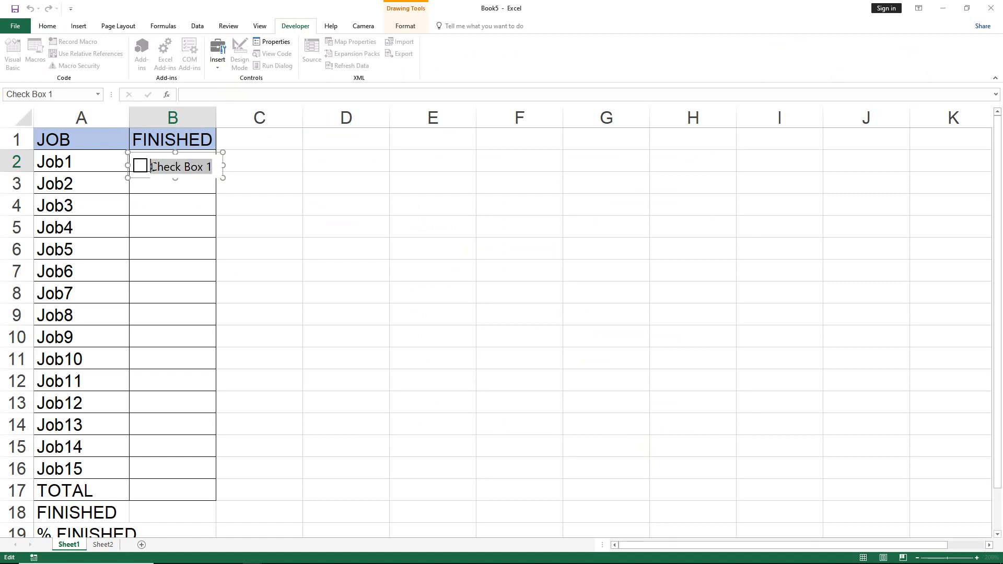
{"action": "key", "text": "BackSpace"}
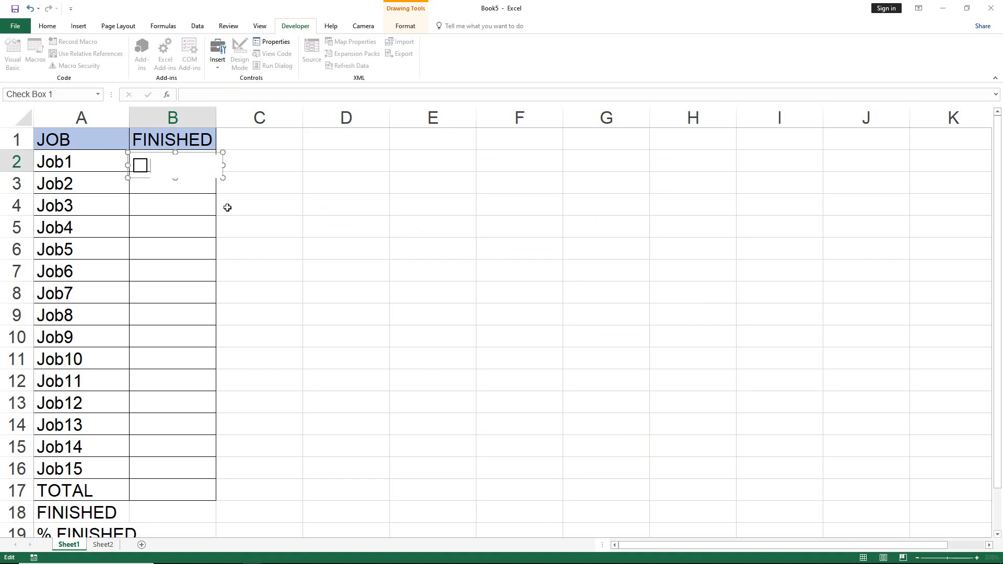
{"action": "left_click_drag", "start_coordinate": [223, 167], "coordinate": [145, 159]}
{"action": "left_click", "coordinate": [190, 182]}
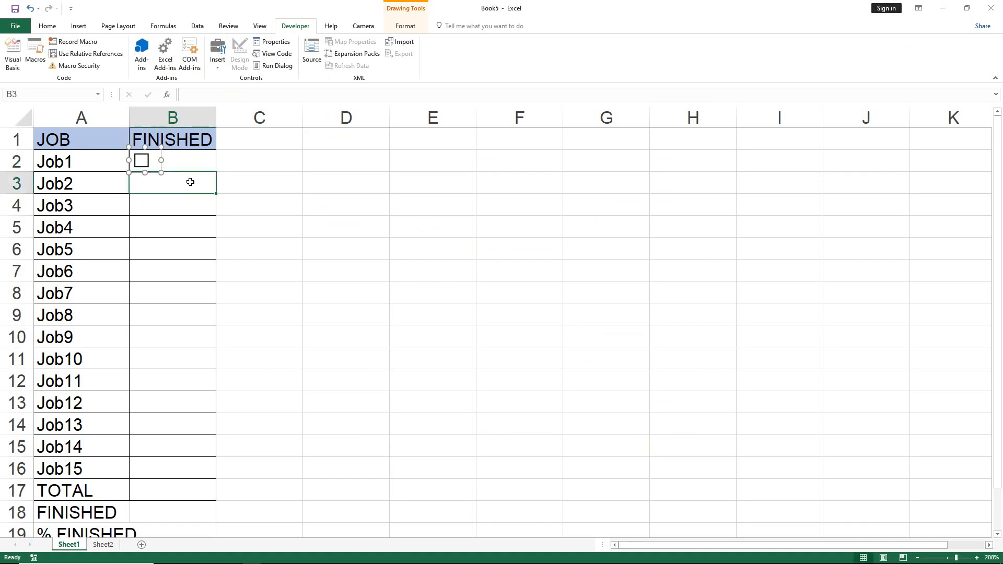
Test the check box in B2 by ticking and unticking it.
{"action": "left_click", "coordinate": [142, 164]}
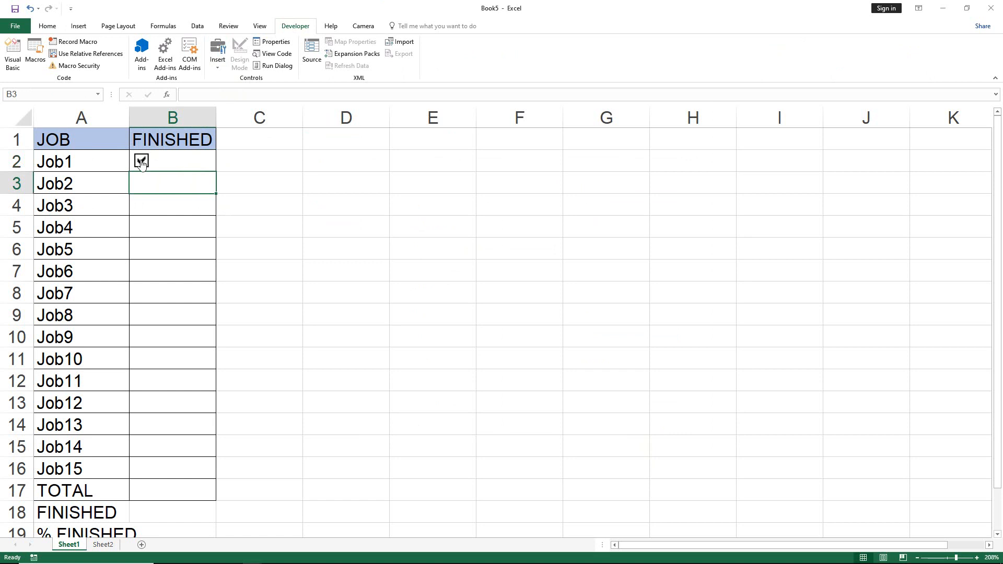
{"action": "left_click", "coordinate": [144, 164]}
{"action": "left_click", "coordinate": [285, 177]}
{"action": "left_click", "coordinate": [144, 164]}
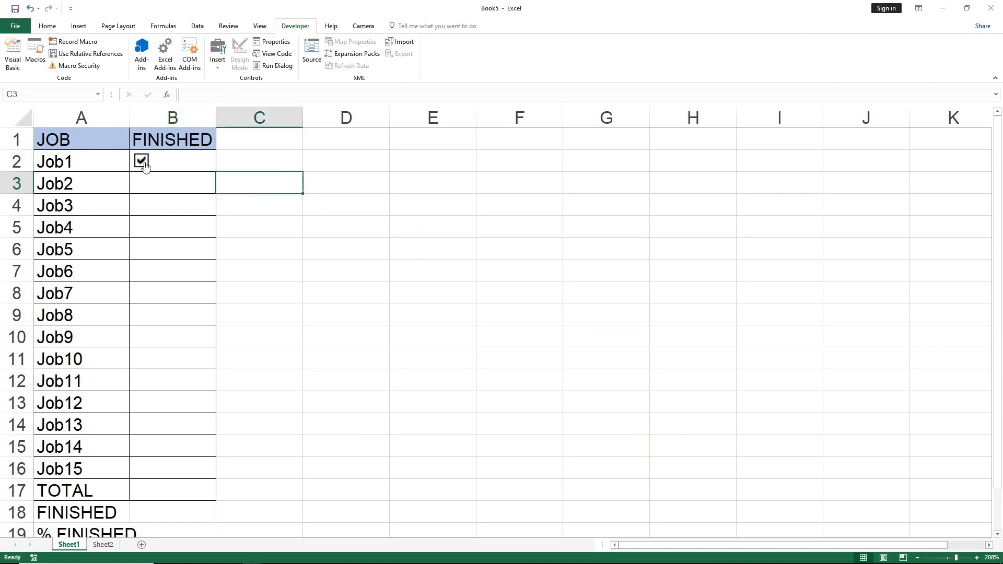
{"action": "left_click", "coordinate": [143, 164]}
Link the Job1 check box to cell B2 and toggle it on and off so the cell receives its logical value.
{"action": "right_click", "coordinate": [139, 167]}
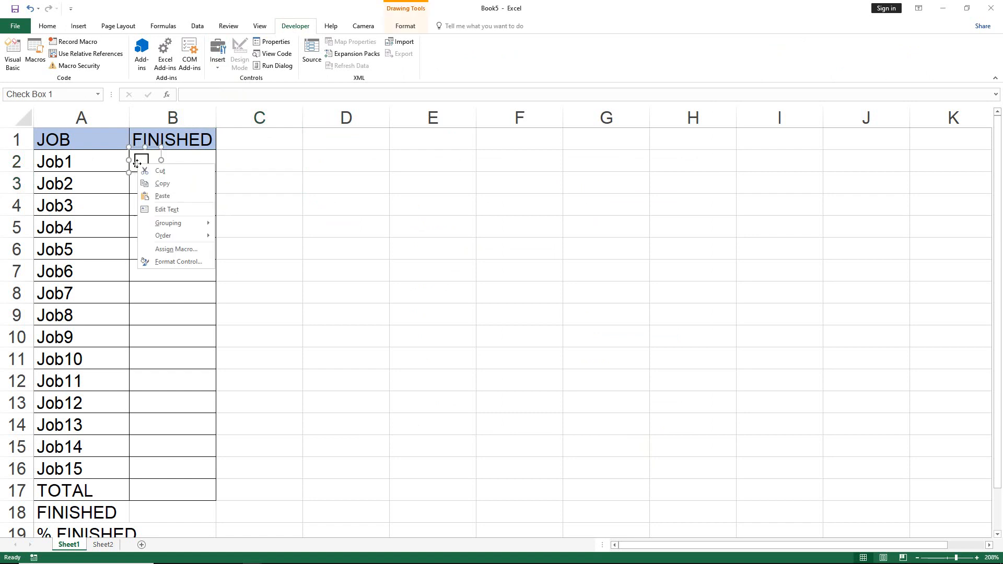
{"action": "left_click", "coordinate": [182, 263]}
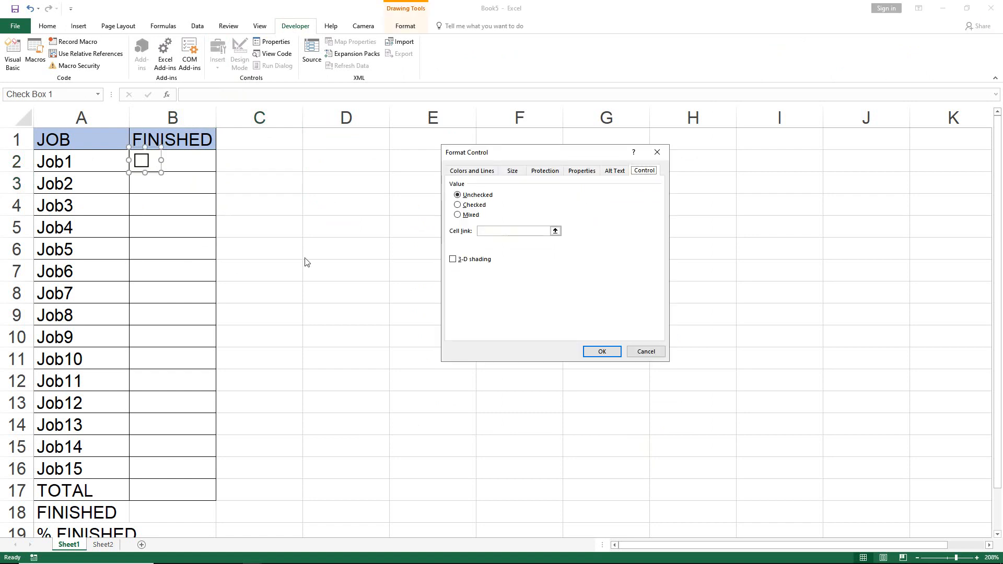
{"action": "left_click", "coordinate": [199, 157]}
{"action": "left_click", "coordinate": [609, 355]}
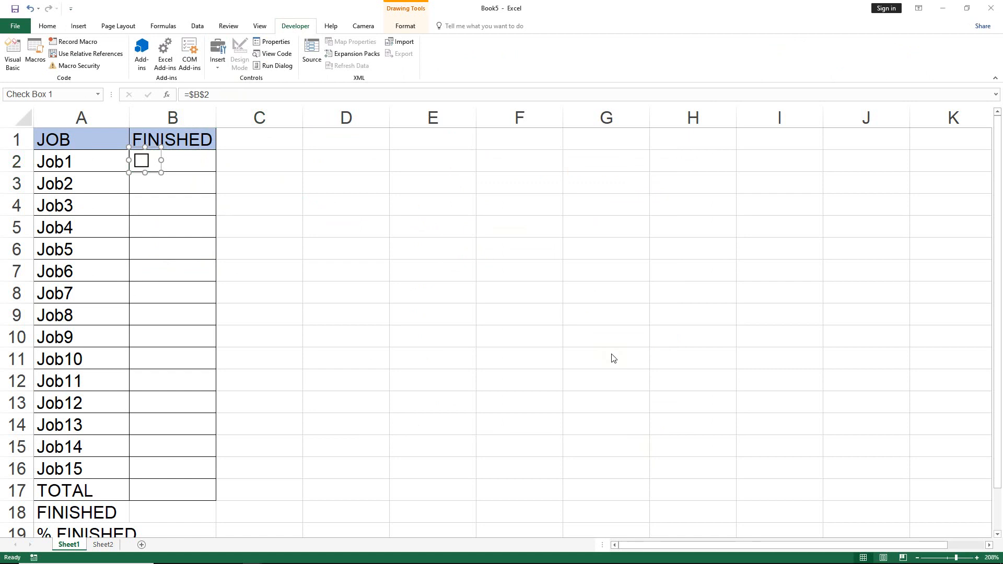
{"action": "left_click", "coordinate": [171, 191]}
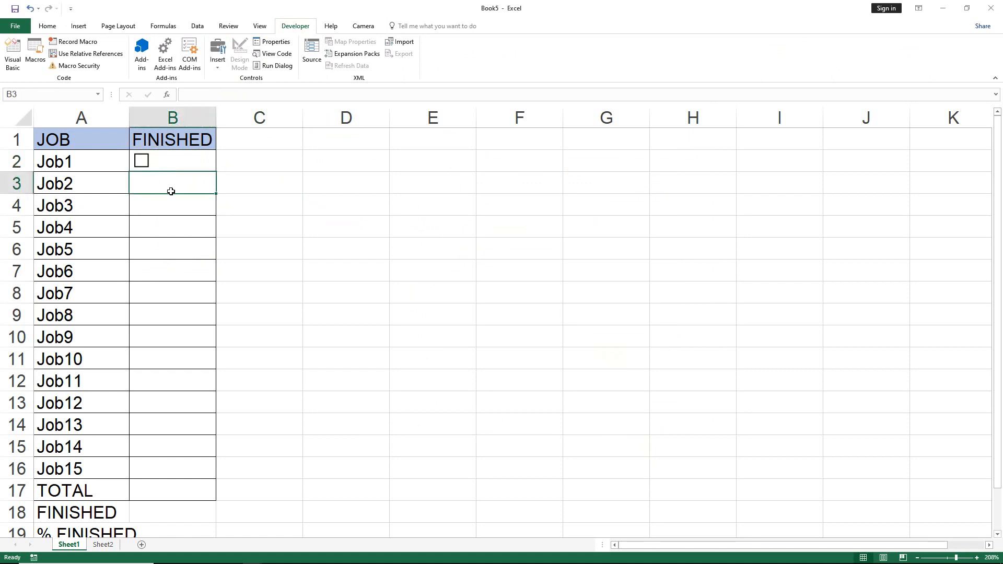
{"action": "left_click", "coordinate": [147, 163]}
{"action": "left_click", "coordinate": [147, 166]}
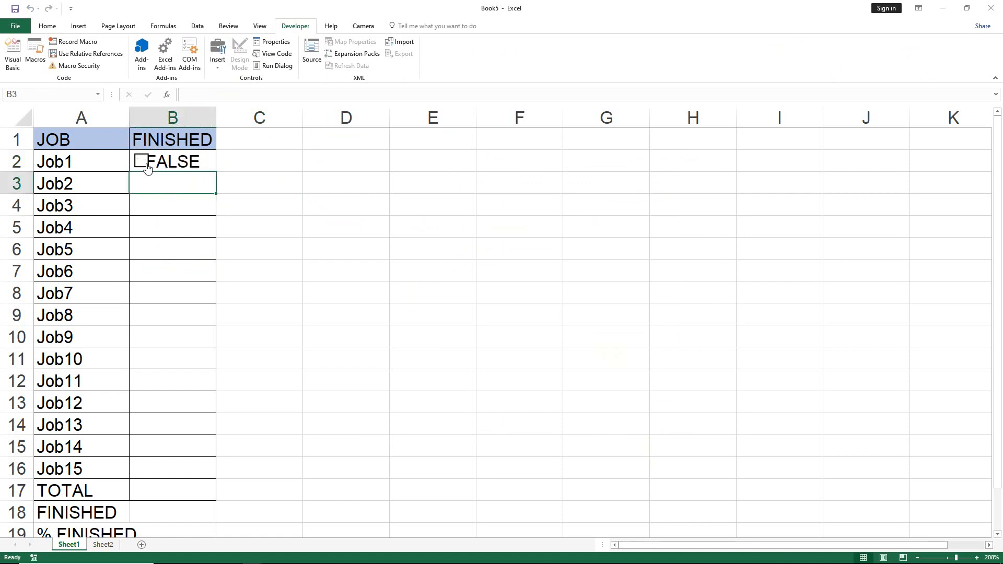
Fill cell B2 together with its check box down through B17.
{"action": "left_click", "coordinate": [182, 157]}
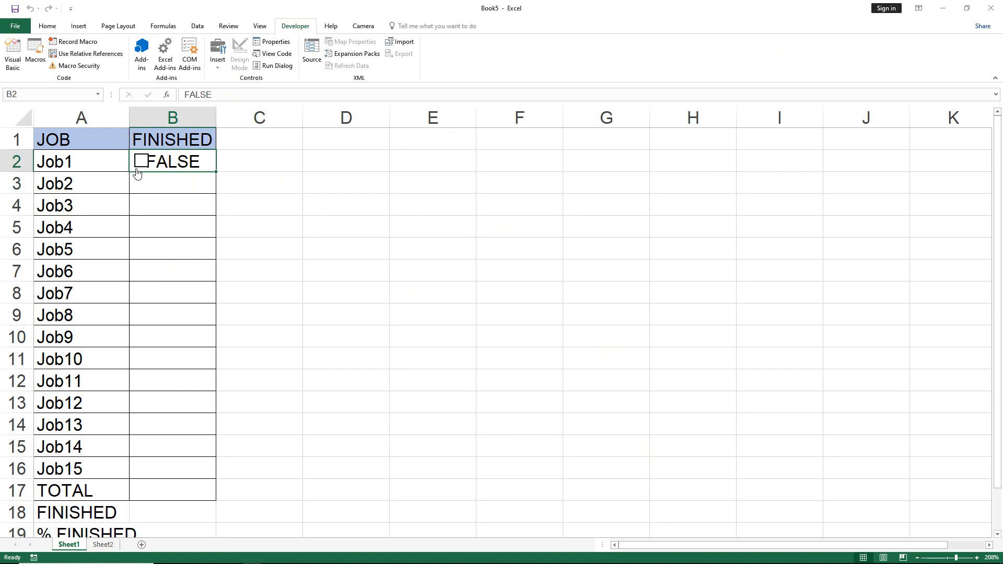
{"action": "key", "text": "Down"}
{"action": "key", "text": "Down"}
{"action": "key", "text": "Down"}
{"action": "key", "text": "Down"}
{"action": "key", "text": "Down"}
{"action": "key", "text": "Down"}
{"action": "key", "text": "Down"}
{"action": "key", "text": "Down"}
{"action": "key", "text": "Down"}
{"action": "left_click", "coordinate": [211, 164]}
{"action": "left_click_drag", "start_coordinate": [216, 173], "coordinate": [185, 497]}
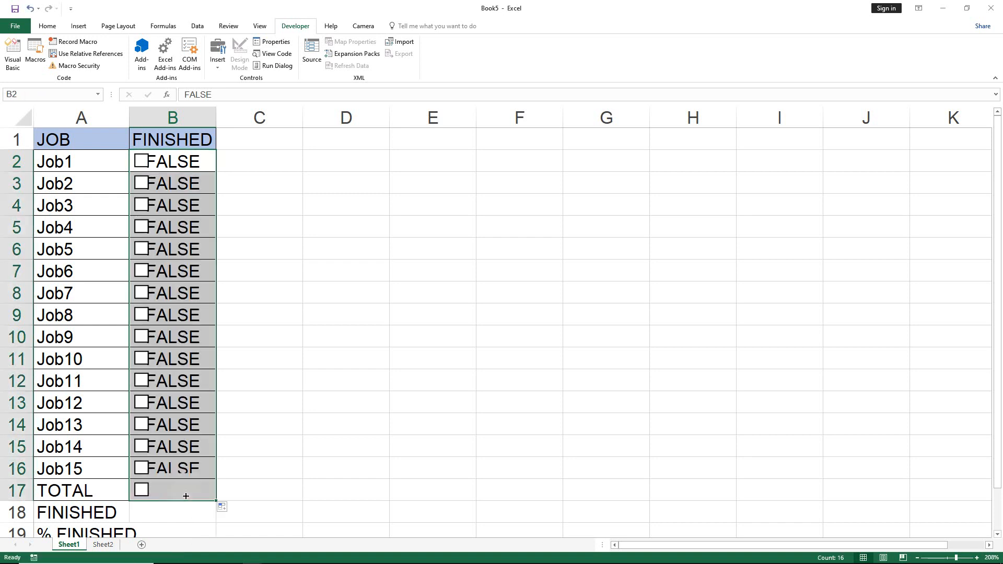
Right-align the contents of B2:B17 so the logical values clear the check boxes.
{"action": "left_click", "coordinate": [48, 26]}
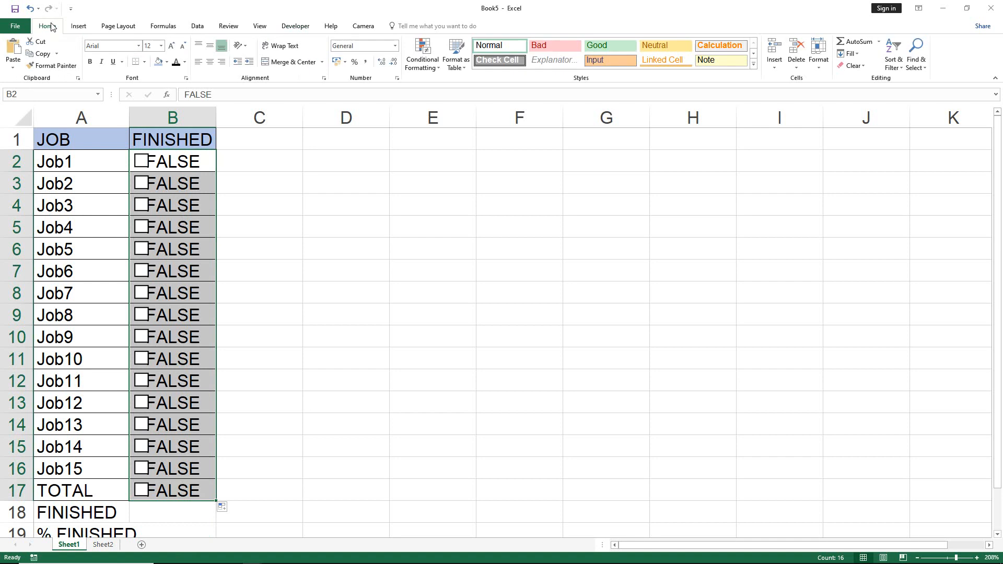
{"action": "left_click", "coordinate": [221, 62]}
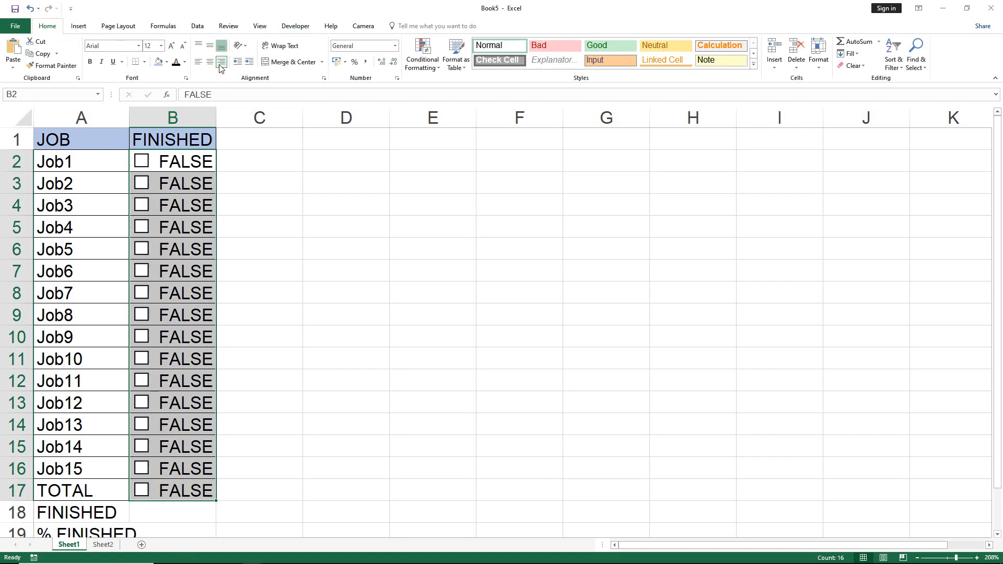
{"action": "left_click", "coordinate": [189, 290]}
Tick and untick the Job1 check box to test how the copied check boxes respond.
{"action": "left_click", "coordinate": [141, 162]}
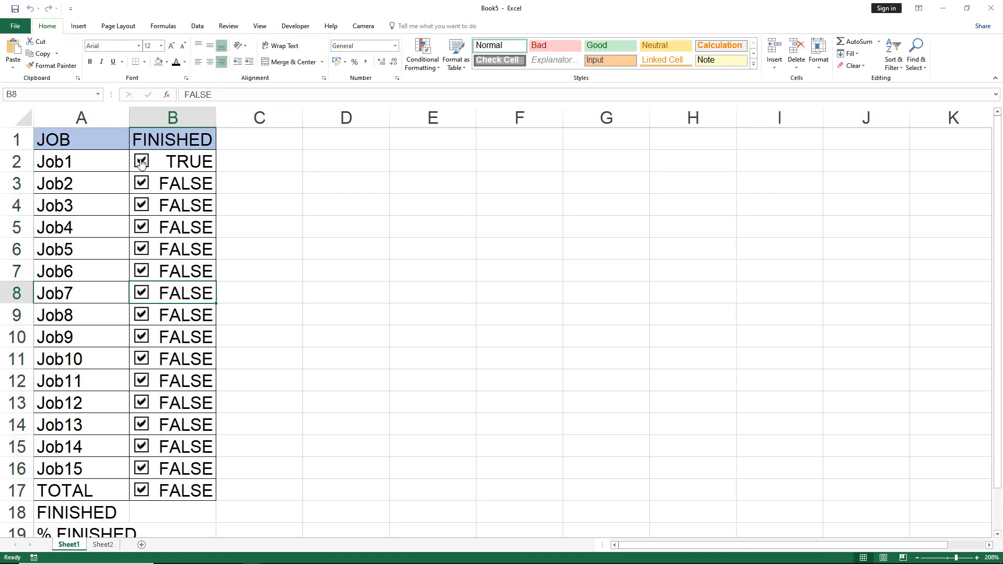
{"action": "left_click", "coordinate": [141, 162]}
{"action": "left_click", "coordinate": [186, 184]}
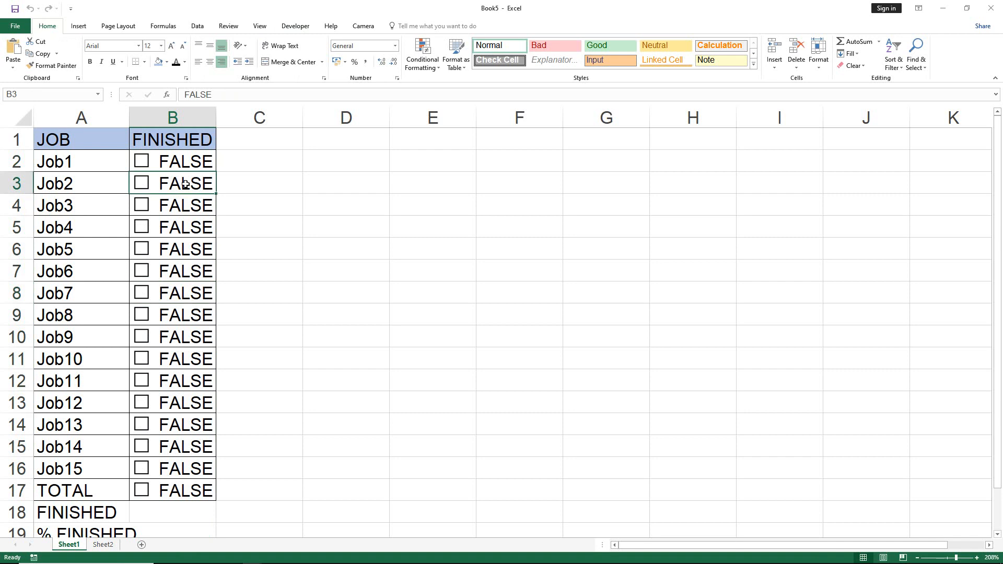
Change the cell link of the Job2 check box to $B$3.
{"action": "right_click", "coordinate": [185, 184]}
{"action": "right_click", "coordinate": [143, 184]}
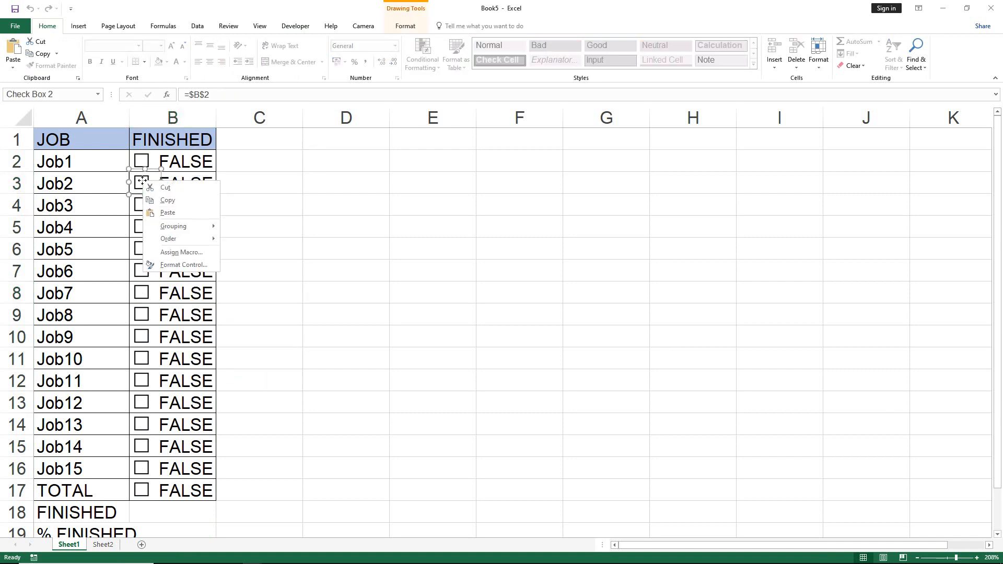
{"action": "left_click", "coordinate": [207, 265]}
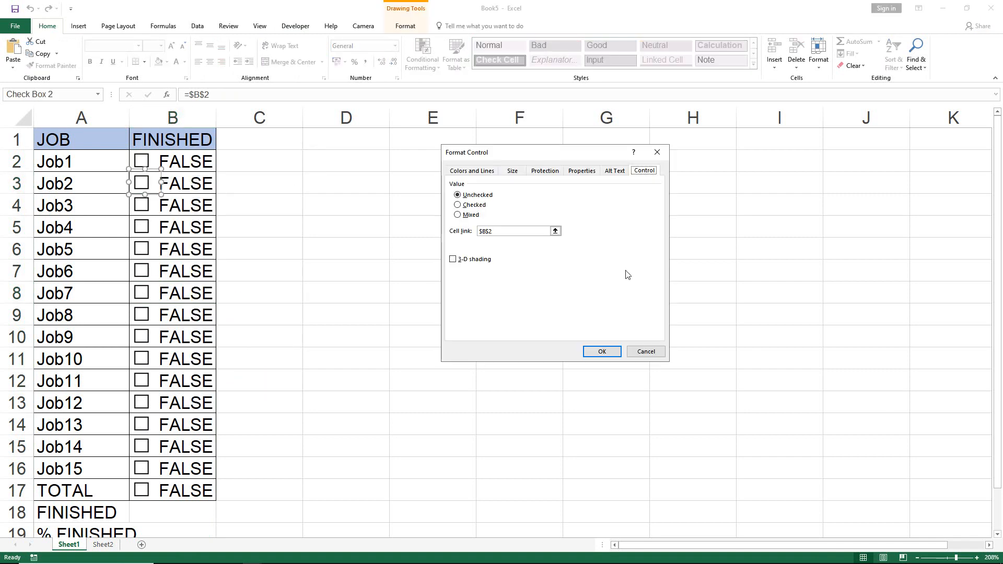
{"action": "double_click", "coordinate": [507, 231]}
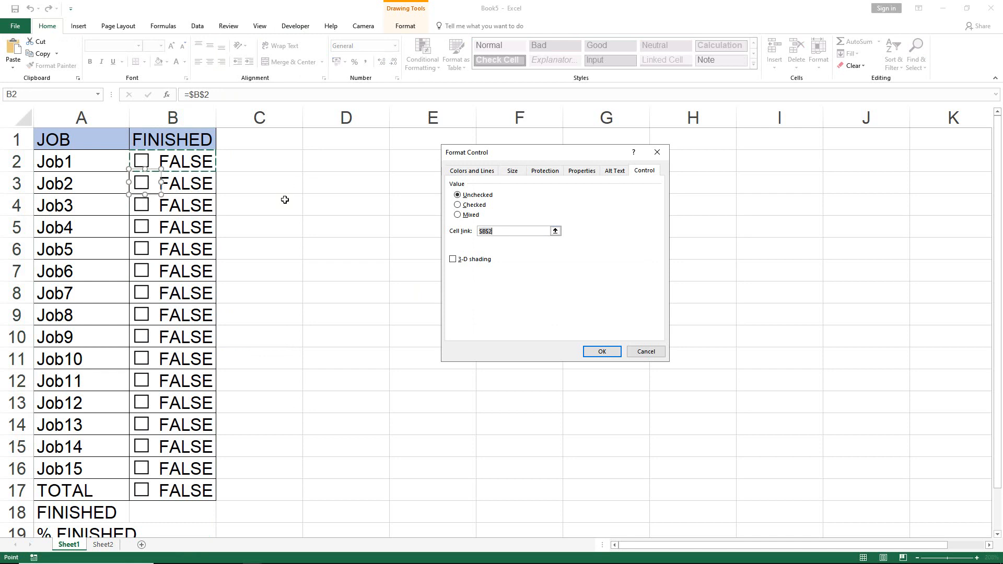
{"action": "type", "text": "$B$3"}
{"action": "left_click", "coordinate": [187, 177]}
{"action": "left_click", "coordinate": [602, 351]}
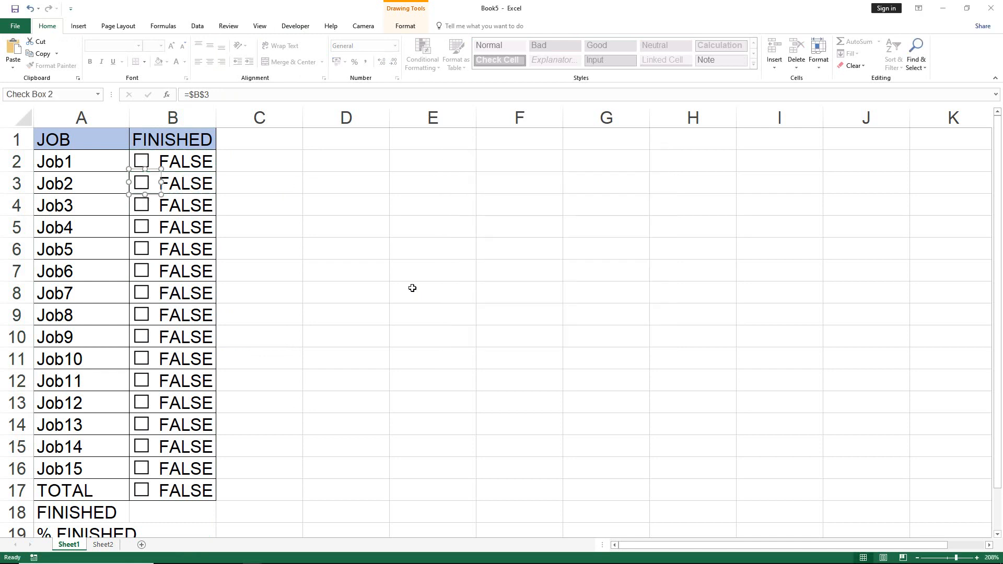
Change the cell link of the Job3 check box to $B$4.
{"action": "right_click", "coordinate": [143, 208]}
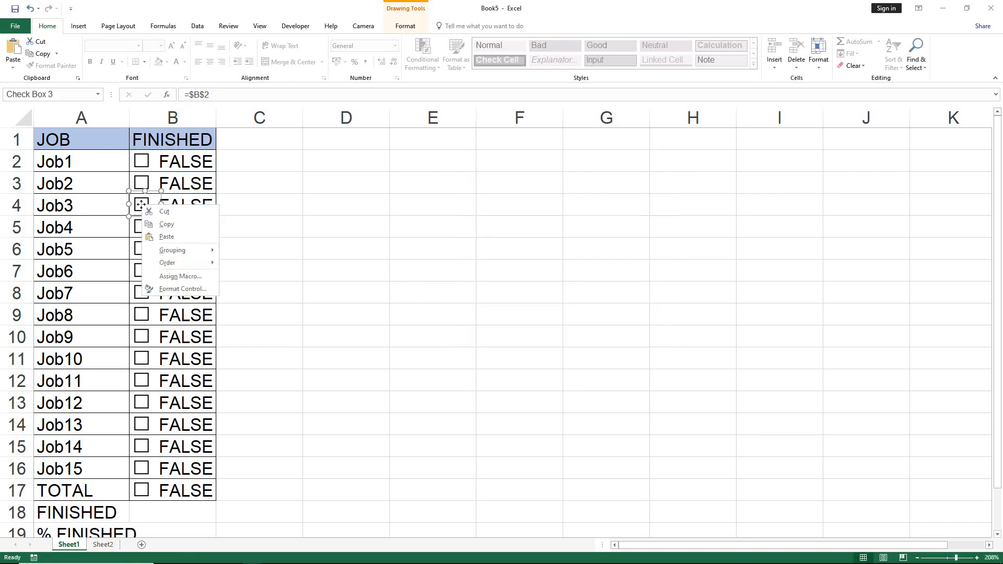
{"action": "left_click", "coordinate": [195, 292]}
{"action": "left_click", "coordinate": [504, 231]}
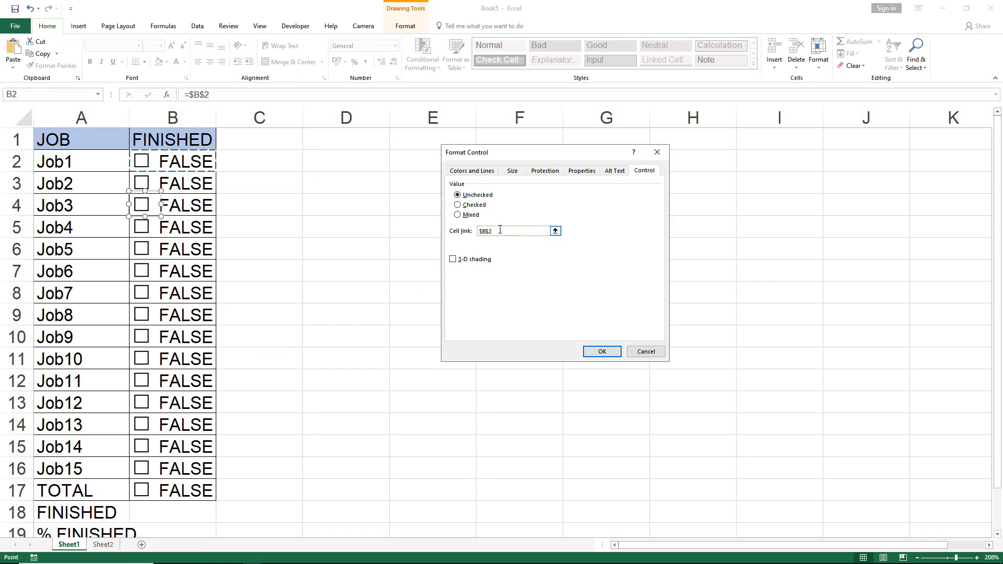
{"action": "left_click", "coordinate": [194, 205]}
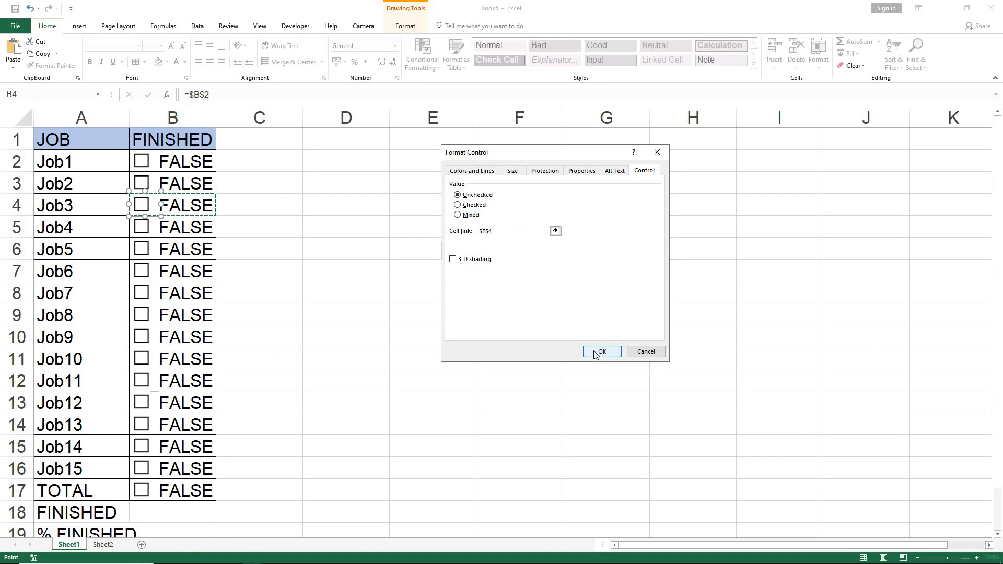
{"action": "key", "text": "Return"}
Change the cell link of the Job4 check box to $B$5.
{"action": "right_click", "coordinate": [138, 225]}
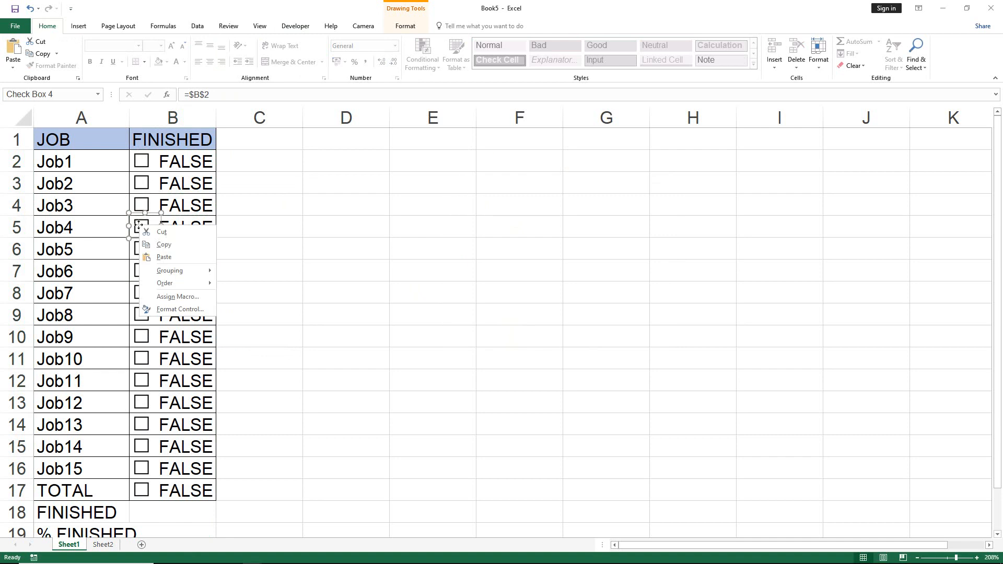
{"action": "left_click", "coordinate": [180, 309]}
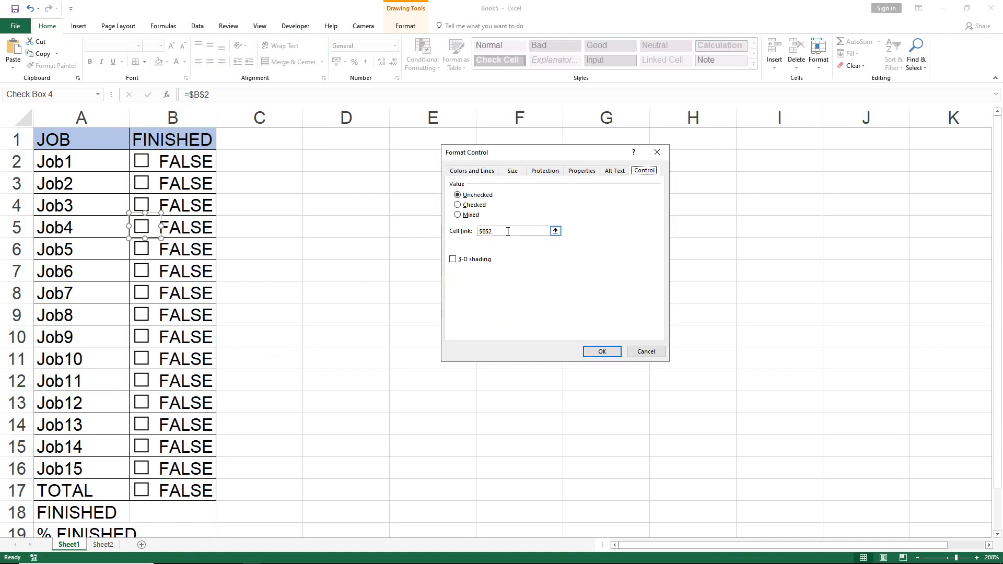
{"action": "left_click", "coordinate": [484, 231]}
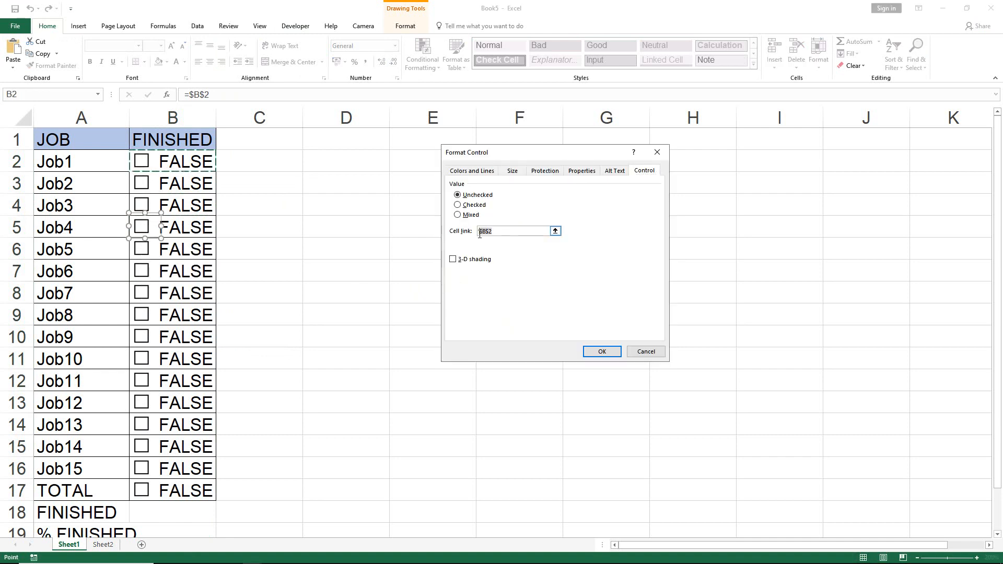
{"action": "key", "text": "Delete"}
{"action": "left_click", "coordinate": [193, 227]}
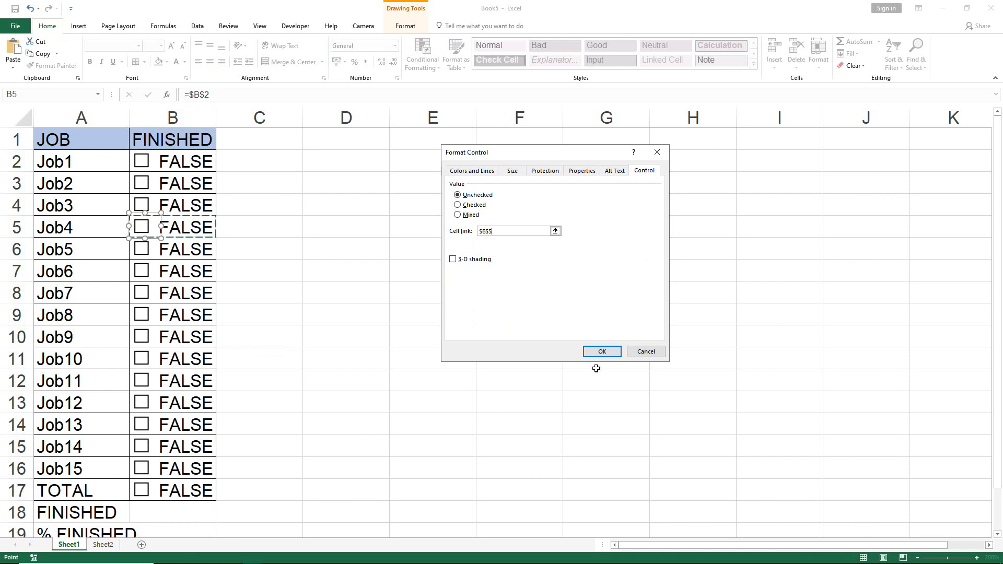
{"action": "left_click", "coordinate": [601, 352]}
Change the cell link of the Job5 check box to $B$6.
{"action": "right_click", "coordinate": [140, 252]}
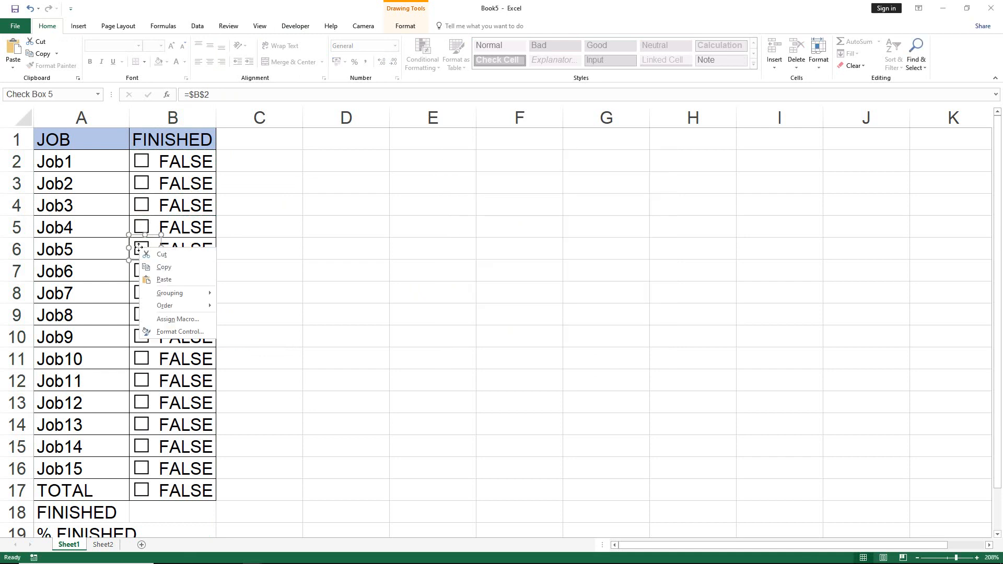
{"action": "left_click", "coordinate": [180, 331]}
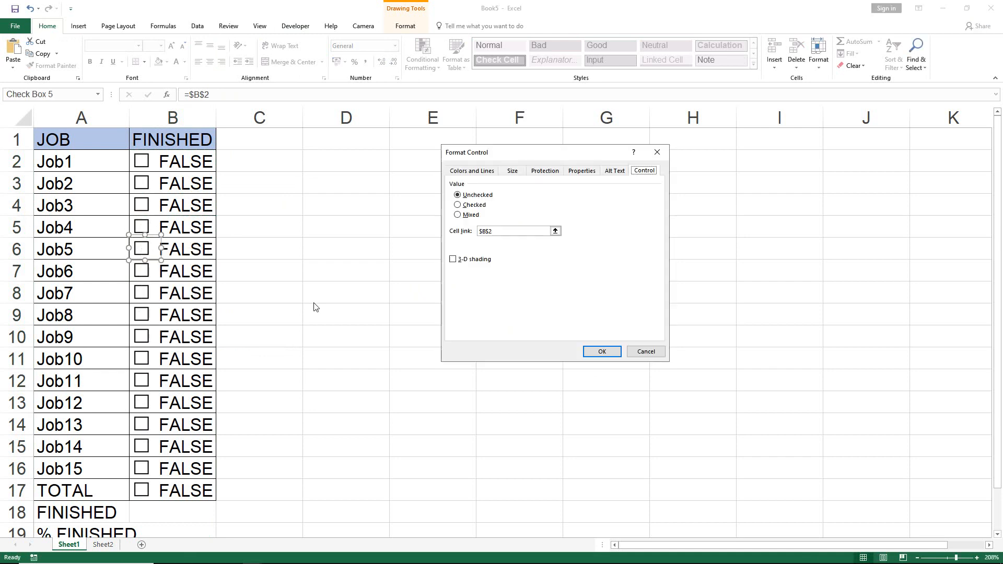
{"action": "double_click", "coordinate": [504, 233]}
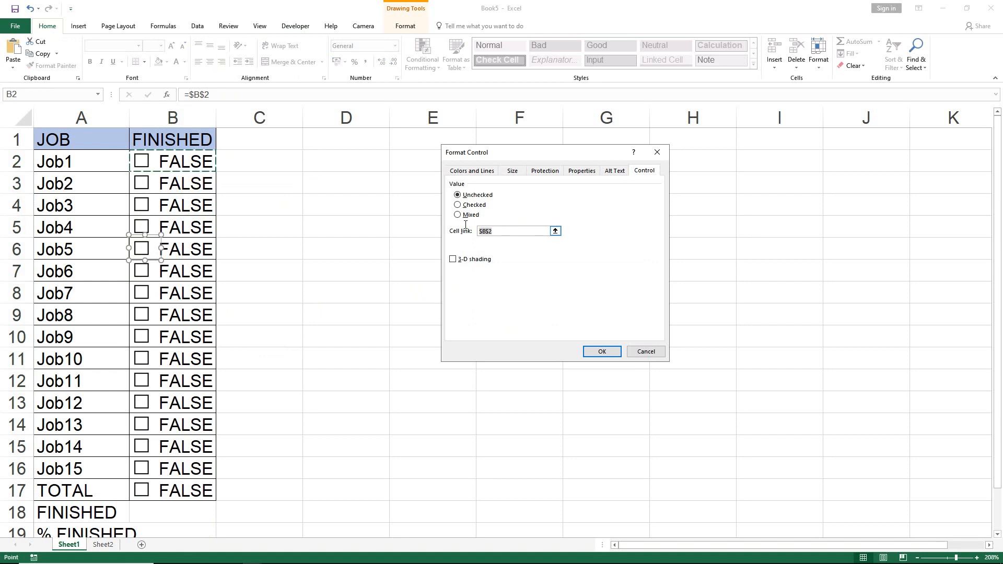
{"action": "key", "text": "BackSpace"}
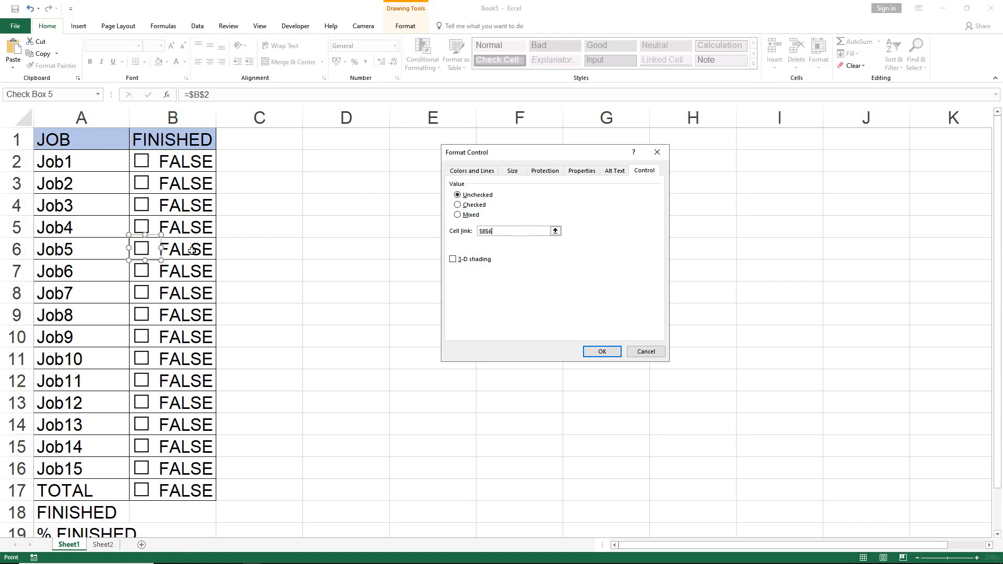
{"action": "left_click", "coordinate": [596, 351]}
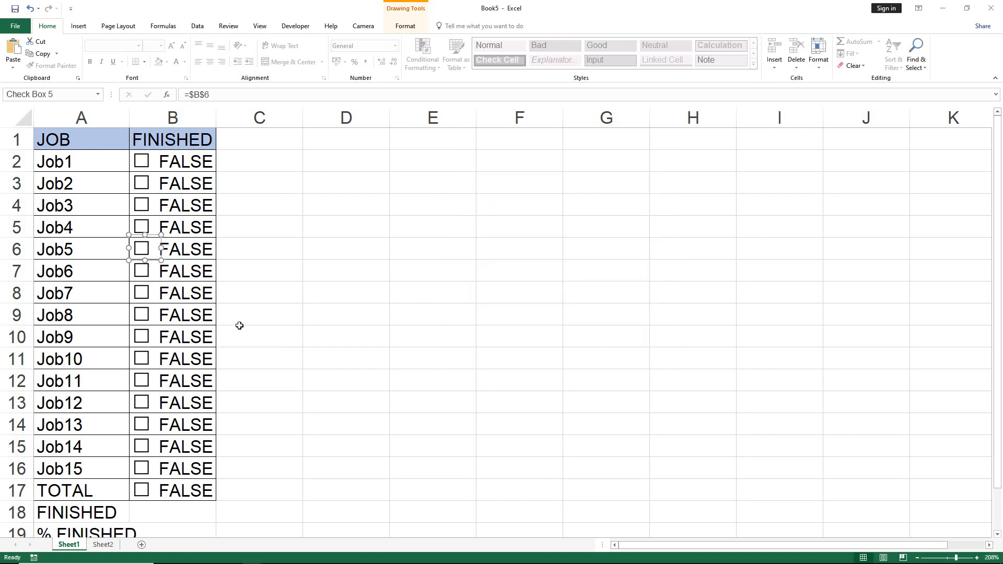
Change the cell link of the Job6 check box to $B$7.
{"action": "right_click", "coordinate": [144, 272]}
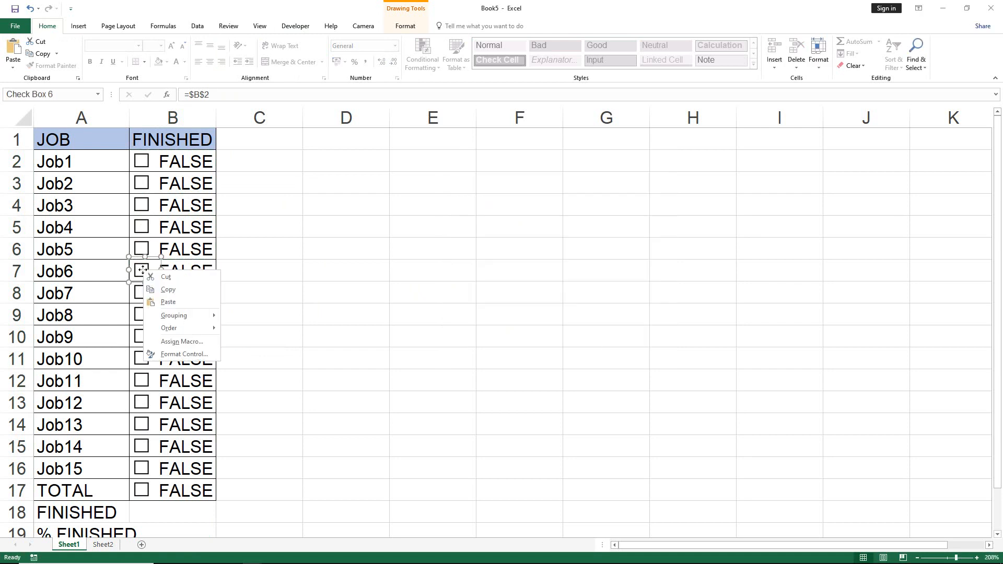
{"action": "left_click", "coordinate": [191, 355]}
{"action": "left_click_drag", "start_coordinate": [501, 231], "coordinate": [484, 231]}
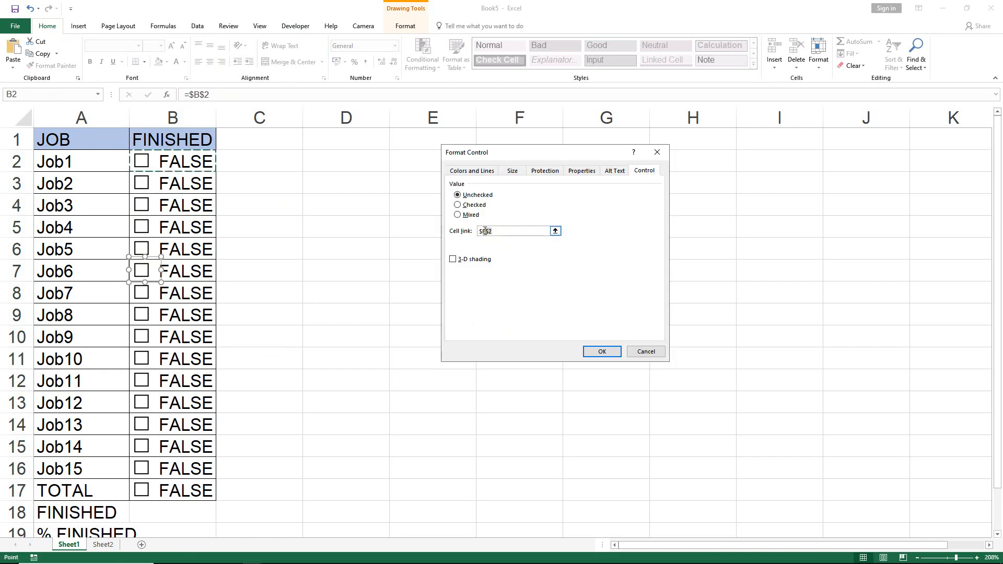
{"action": "key", "text": "BackSpace"}
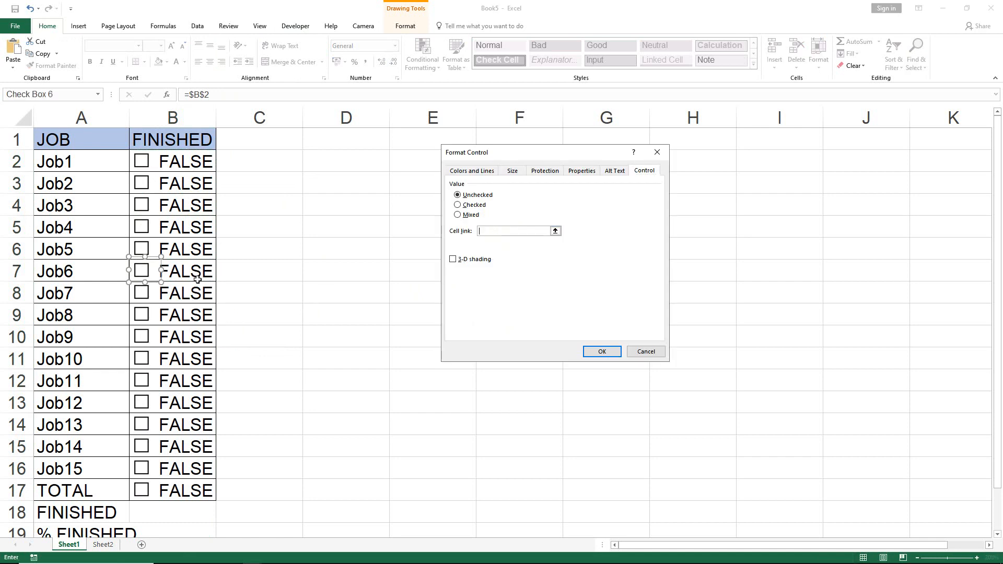
{"action": "left_click", "coordinate": [197, 280]}
{"action": "left_click", "coordinate": [607, 354]}
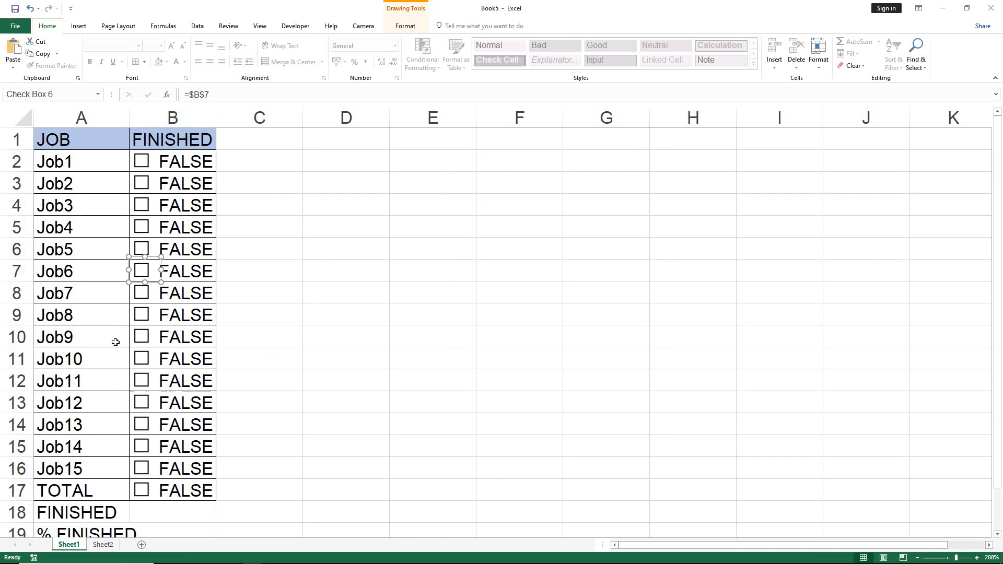
Change the cell link of the Job7 check box to $B$8.
{"action": "right_click", "coordinate": [149, 303]}
{"action": "left_click", "coordinate": [180, 375]}
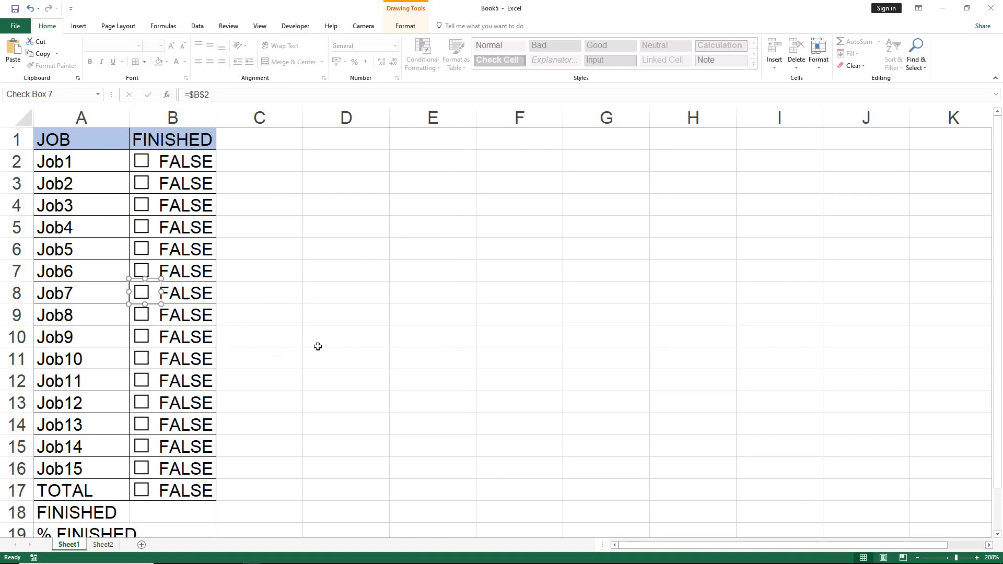
{"action": "left_click", "coordinate": [472, 231]}
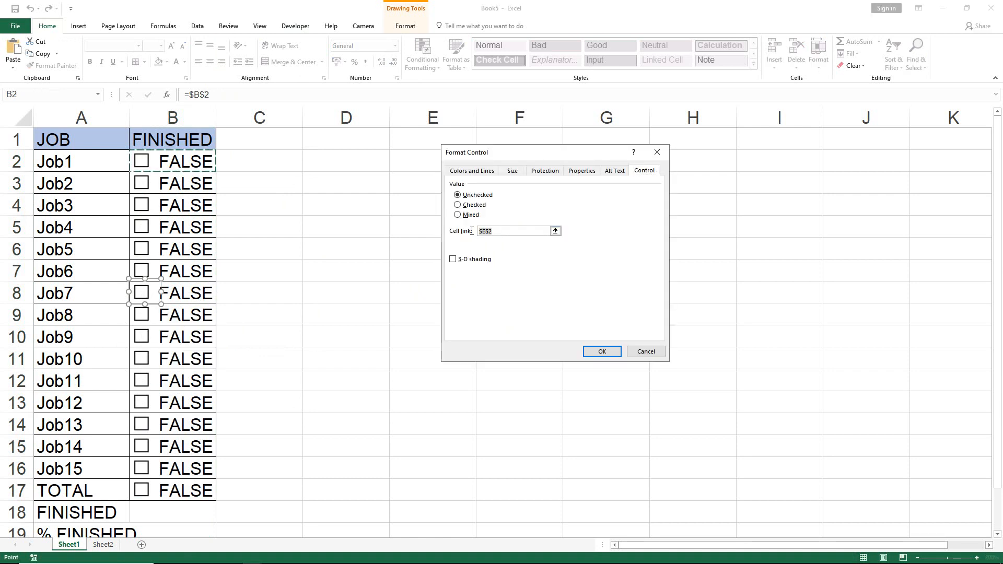
{"action": "left_click", "coordinate": [189, 302]}
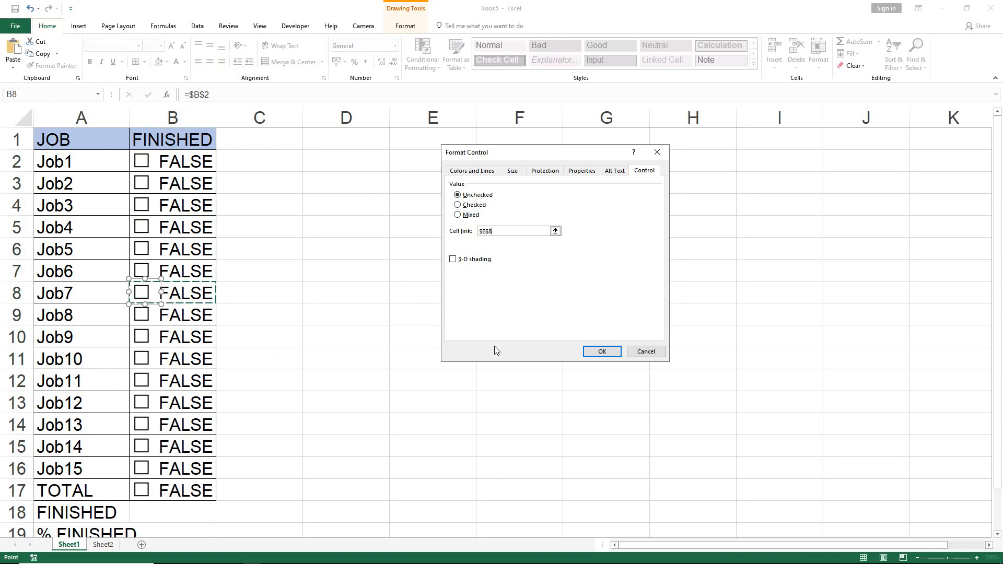
{"action": "key", "text": "Return"}
Change the cell link of the Job8 check box to $B$9.
{"action": "right_click", "coordinate": [140, 315]}
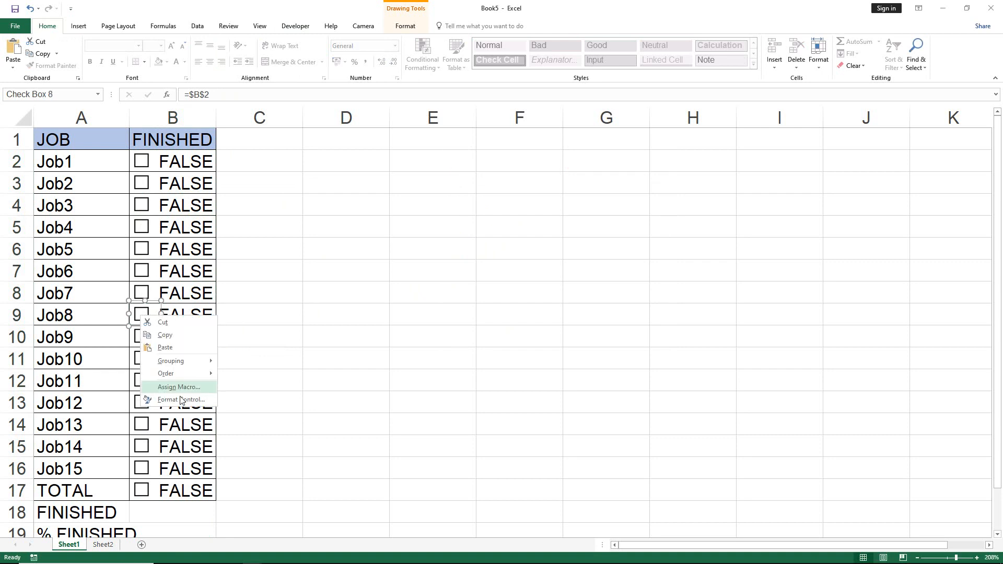
{"action": "left_click", "coordinate": [187, 397]}
{"action": "left_click_drag", "start_coordinate": [508, 231], "coordinate": [456, 230]}
{"action": "key", "text": "BackSpace"}
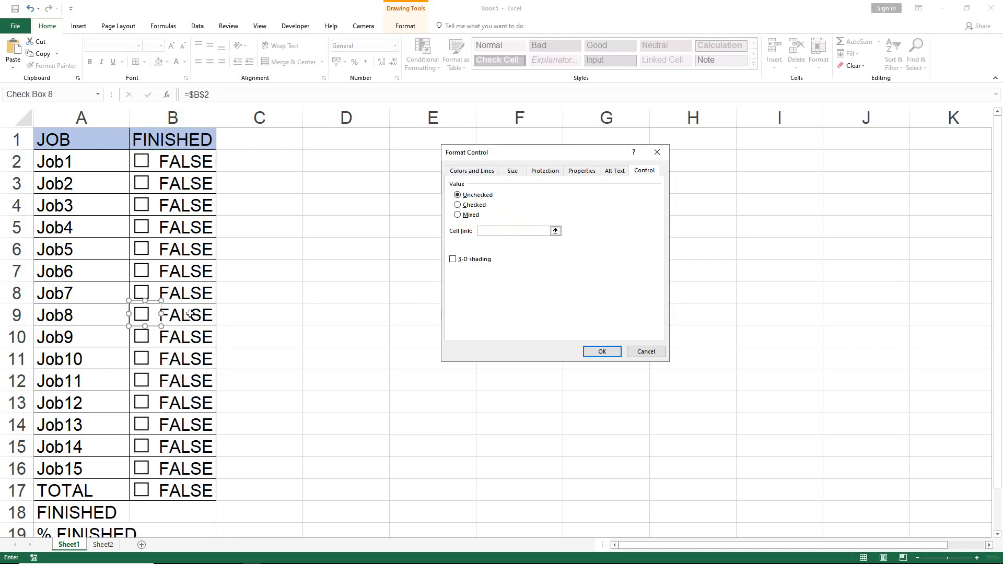
{"action": "left_click", "coordinate": [190, 314]}
{"action": "left_click", "coordinate": [600, 352]}
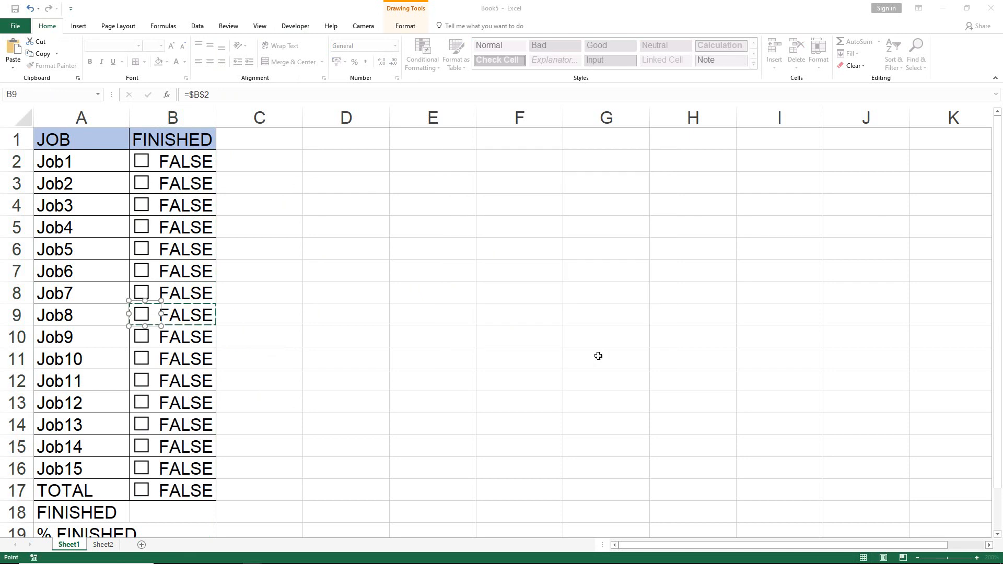
Change the cell link of the Job9 check box to $B$10.
{"action": "right_click", "coordinate": [141, 337]}
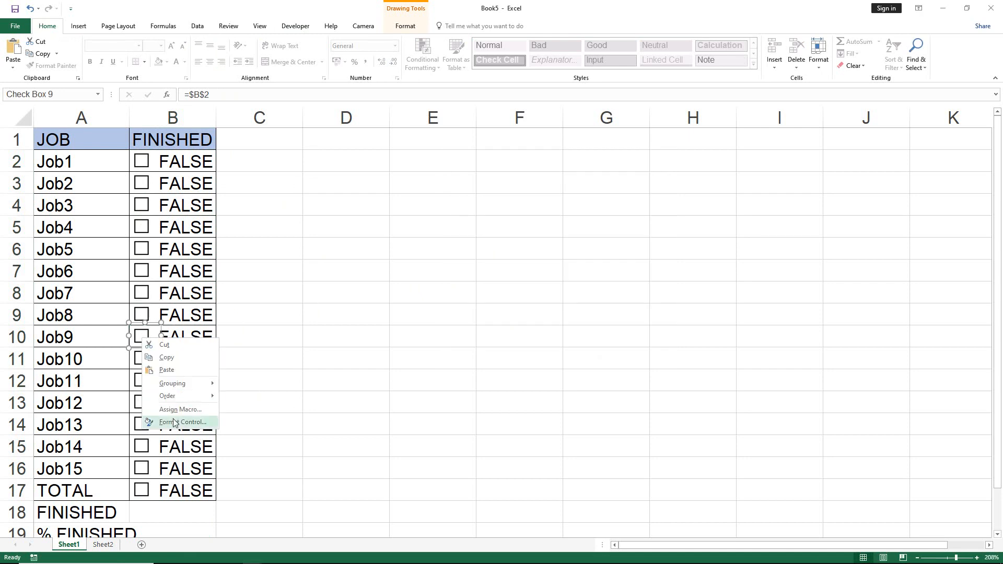
{"action": "left_click", "coordinate": [193, 421]}
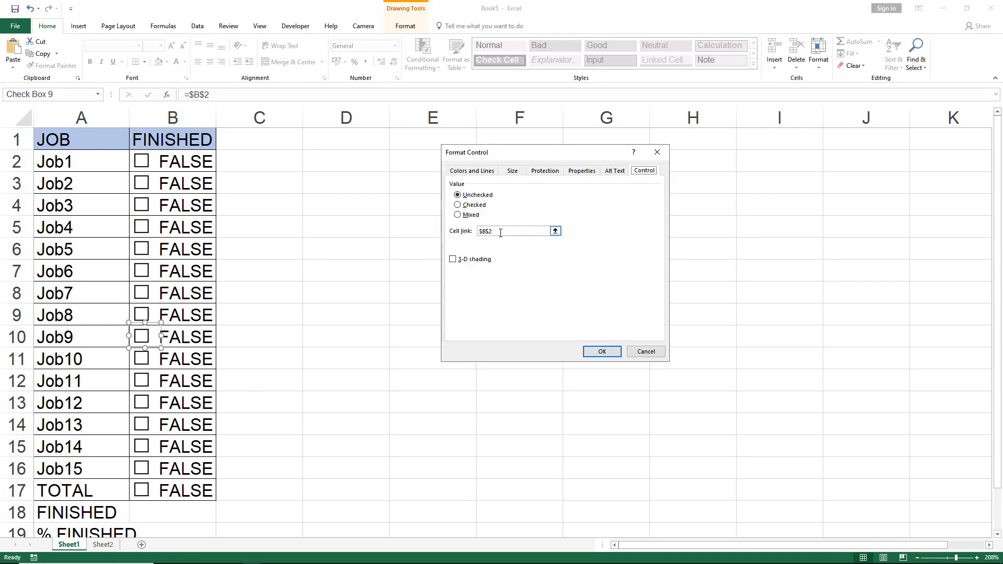
{"action": "double_click", "coordinate": [501, 231]}
{"action": "key", "text": "BackSpace"}
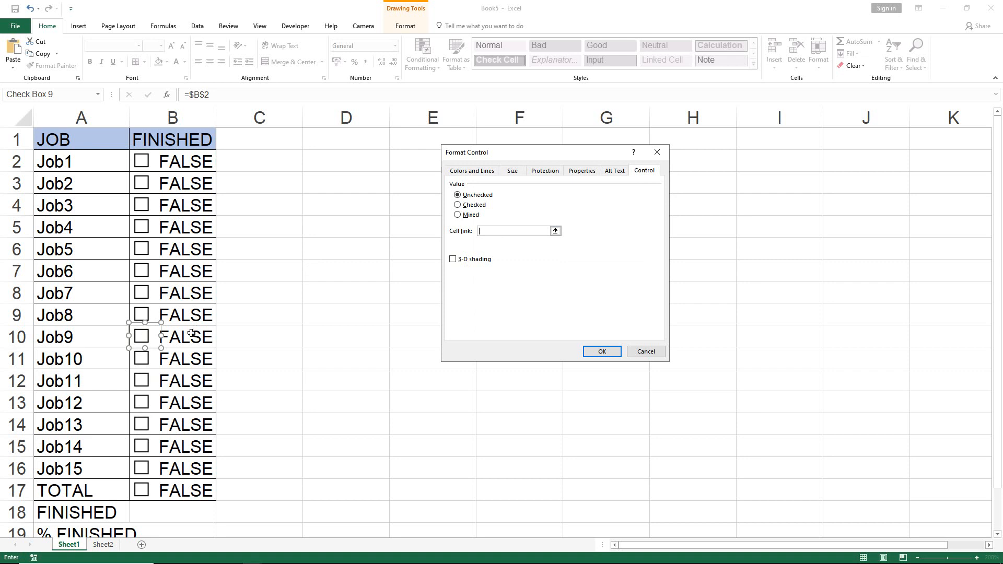
{"action": "left_click", "coordinate": [192, 333]}
{"action": "left_click", "coordinate": [601, 352]}
Change the cell link of the Job10 check box to $B$11.
{"action": "right_click", "coordinate": [141, 359]}
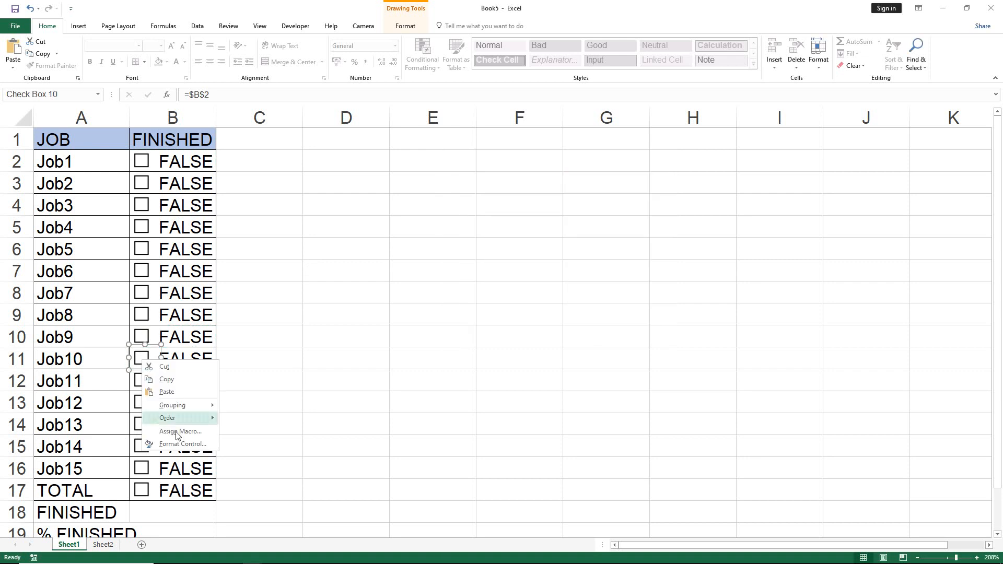
{"action": "left_click", "coordinate": [182, 444]}
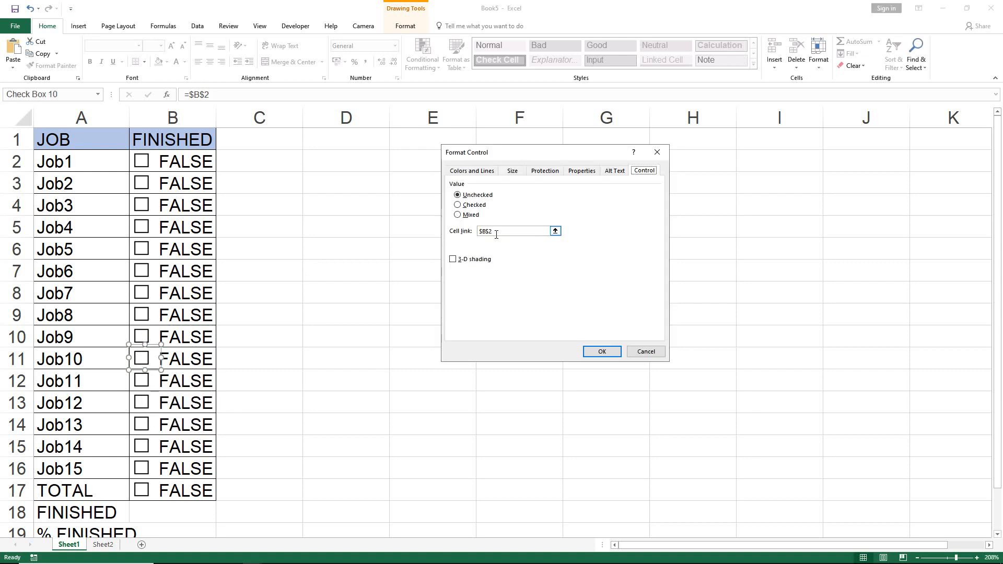
{"action": "double_click", "coordinate": [496, 231]}
{"action": "type", "text": "$B$11"}
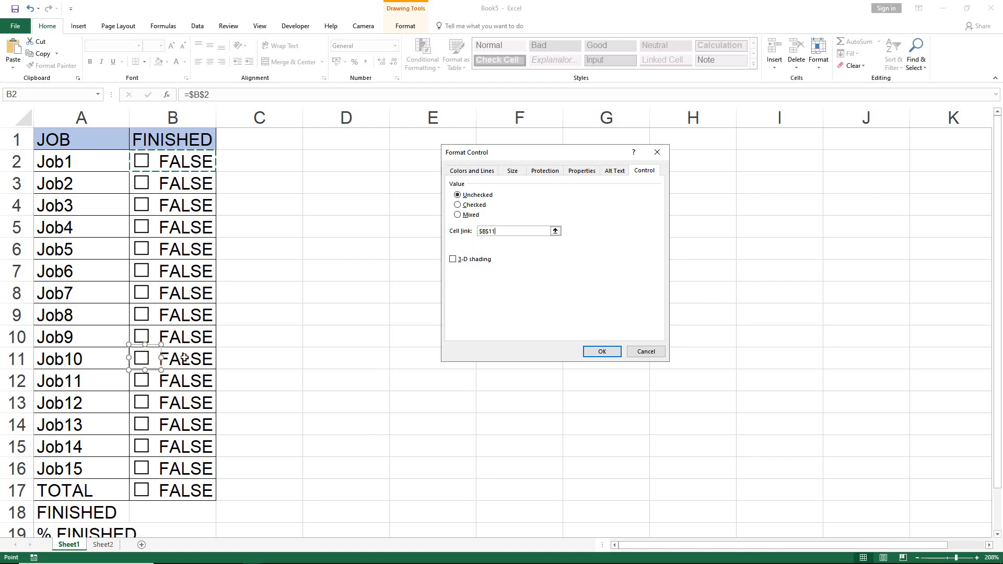
{"action": "left_click", "coordinate": [602, 351]}
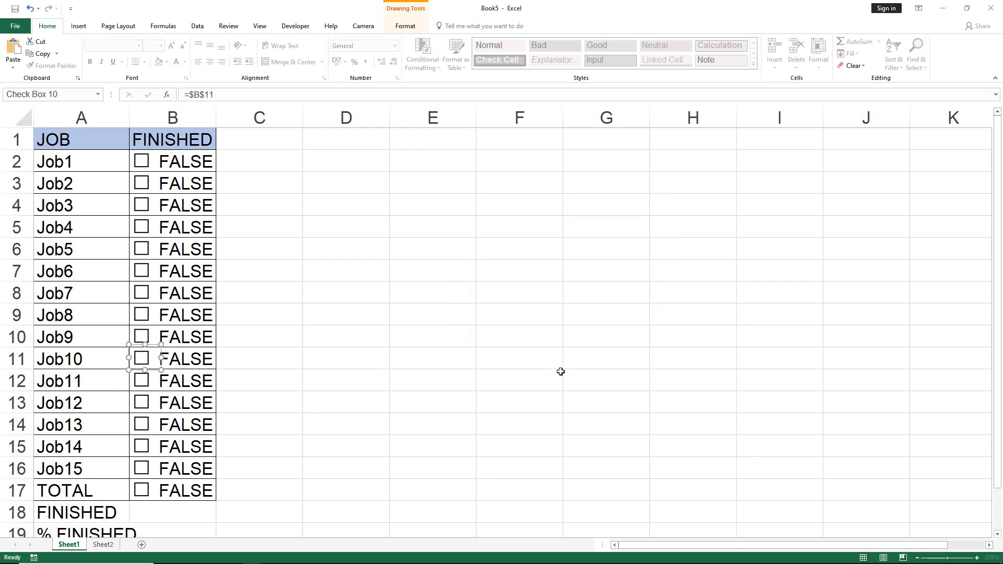
Change the cell link of the Job11 check box to $B$12.
{"action": "right_click", "coordinate": [146, 383]}
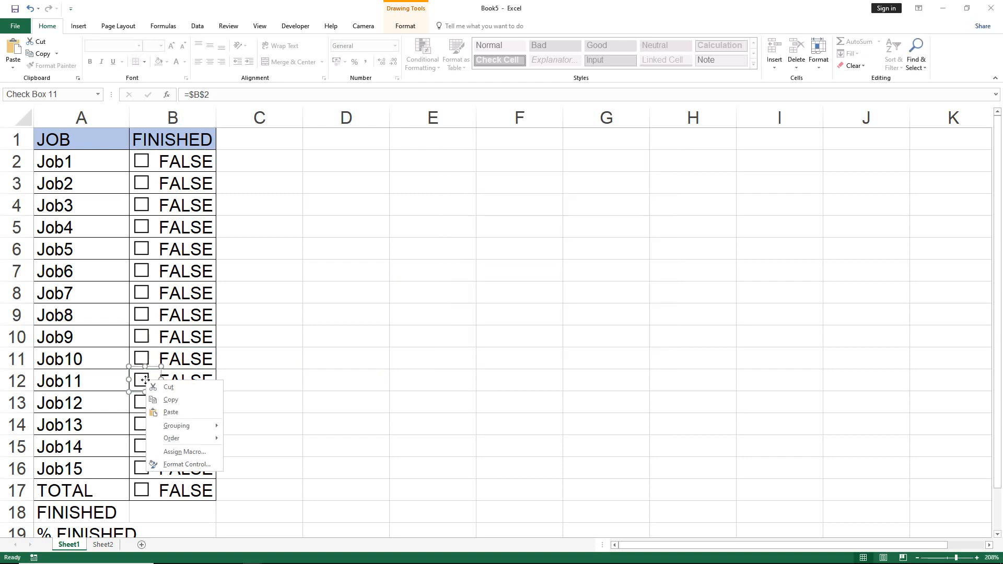
{"action": "left_click", "coordinate": [186, 465]}
{"action": "left_click", "coordinate": [491, 231]}
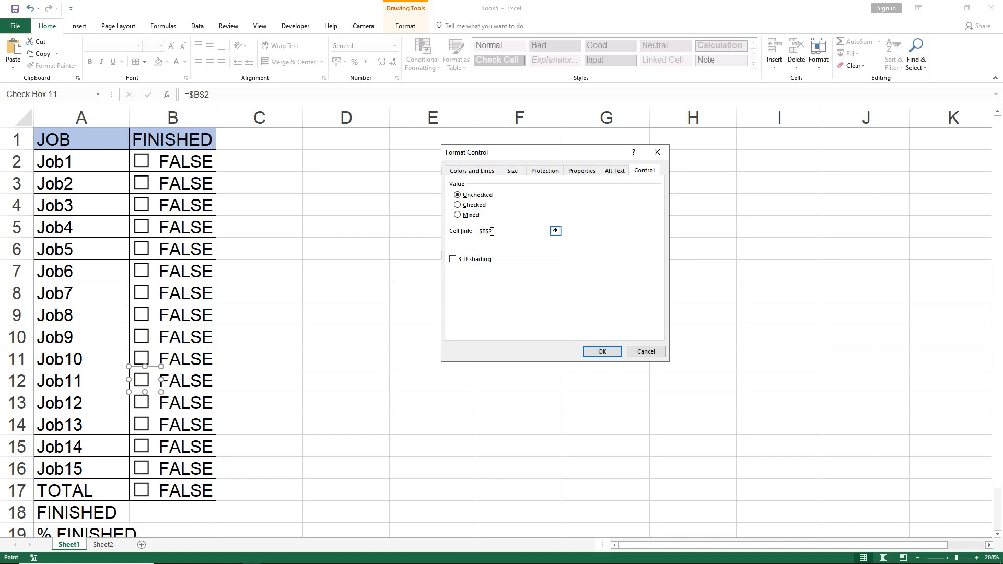
{"action": "left_click_drag", "start_coordinate": [491, 231], "coordinate": [475, 231]}
{"action": "left_click", "coordinate": [193, 382]}
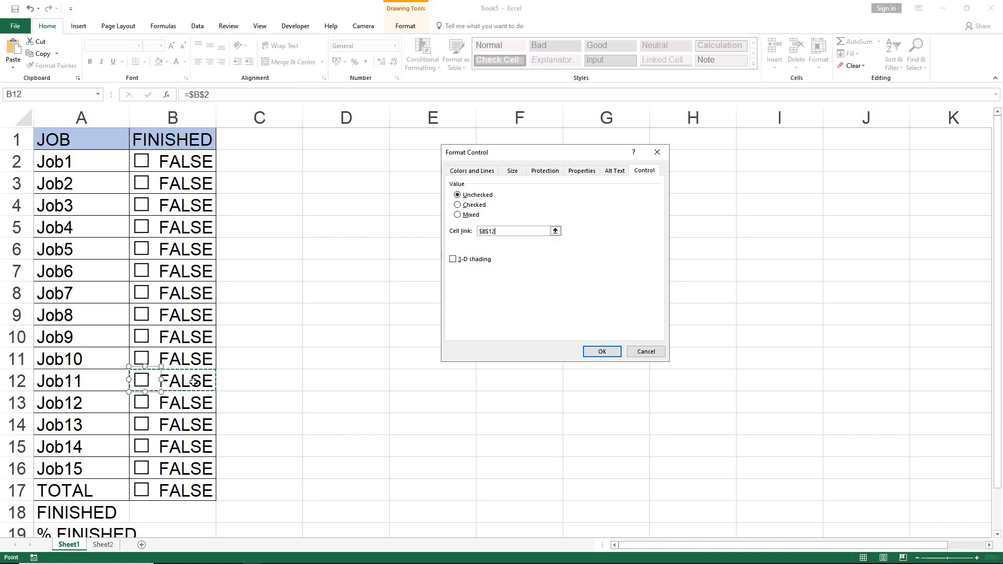
{"action": "left_click", "coordinate": [602, 351]}
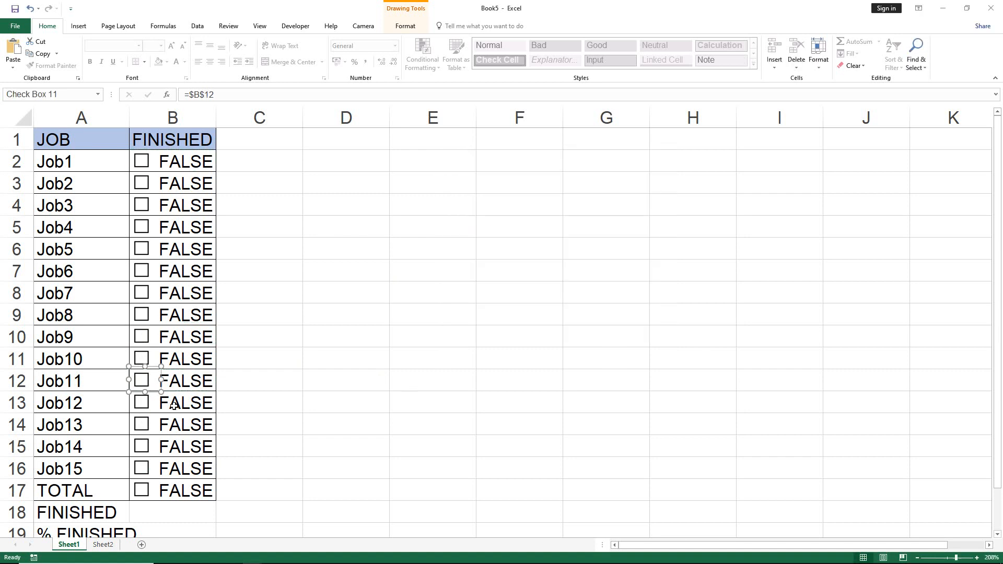
Change the cell link of the Job12 check box to $B$13.
{"action": "right_click", "coordinate": [140, 408]}
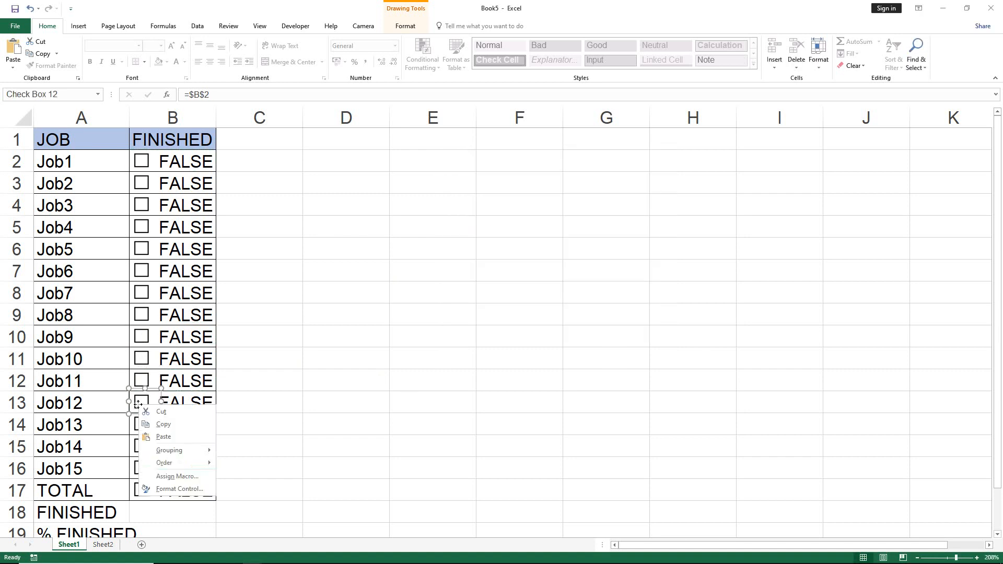
{"action": "left_click", "coordinate": [185, 490]}
{"action": "left_click", "coordinate": [492, 231]}
{"action": "left_click_drag", "start_coordinate": [491, 232], "coordinate": [475, 231]}
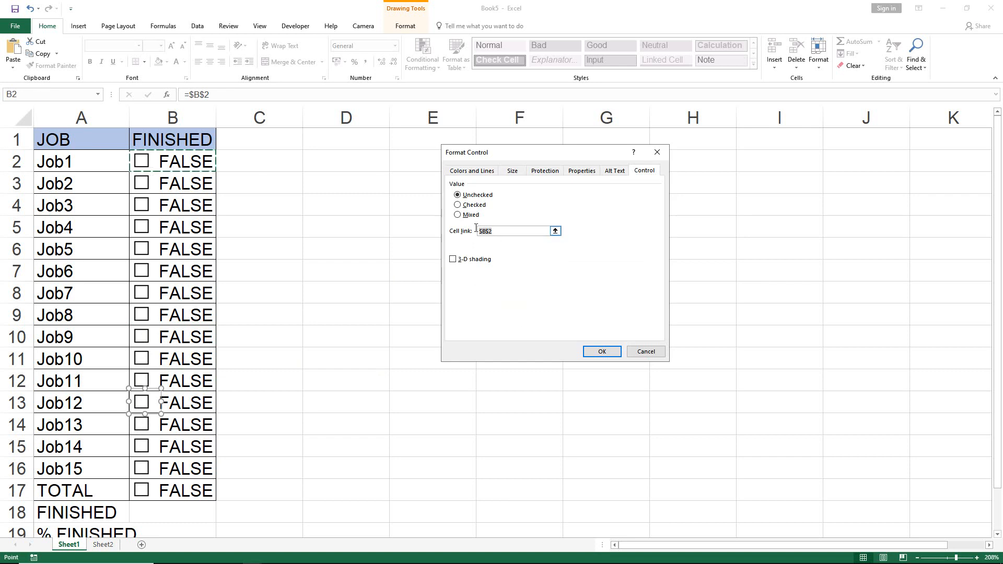
{"action": "type", "text": "$B$13"}
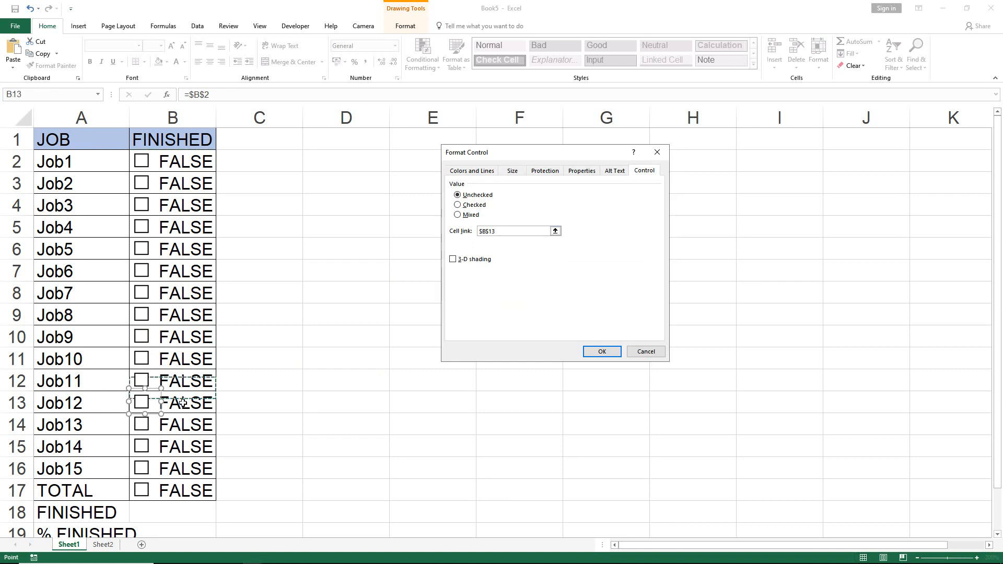
{"action": "left_click", "coordinate": [601, 351]}
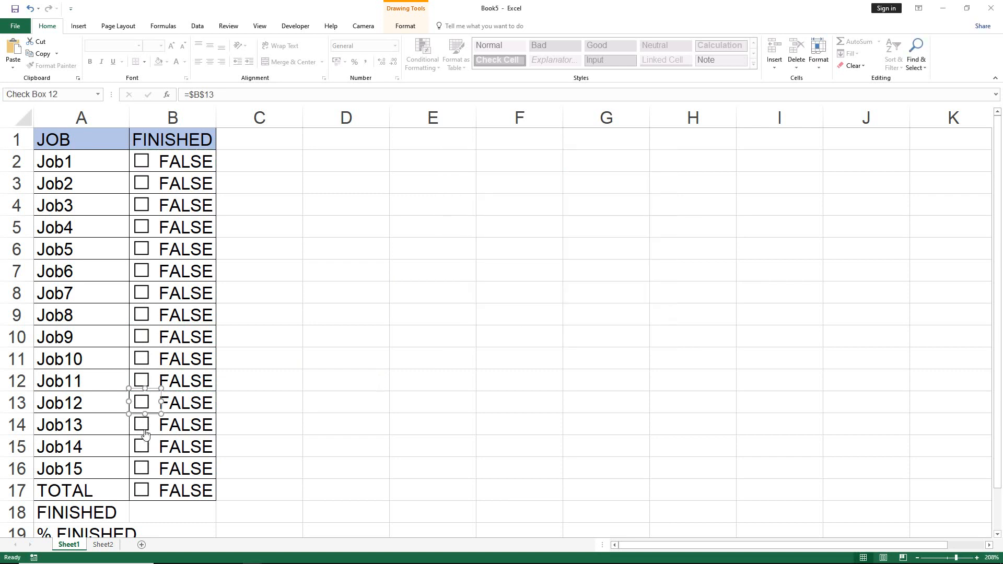
Change the cell link of the Job13 check box to $B$14.
{"action": "right_click", "coordinate": [144, 424]}
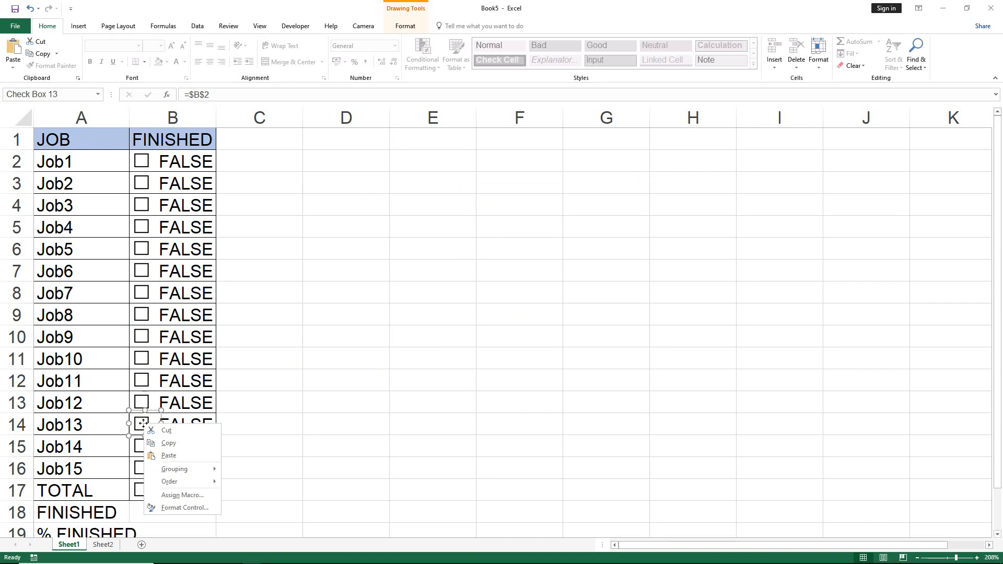
{"action": "left_click", "coordinate": [189, 508]}
{"action": "left_click", "coordinate": [514, 234]}
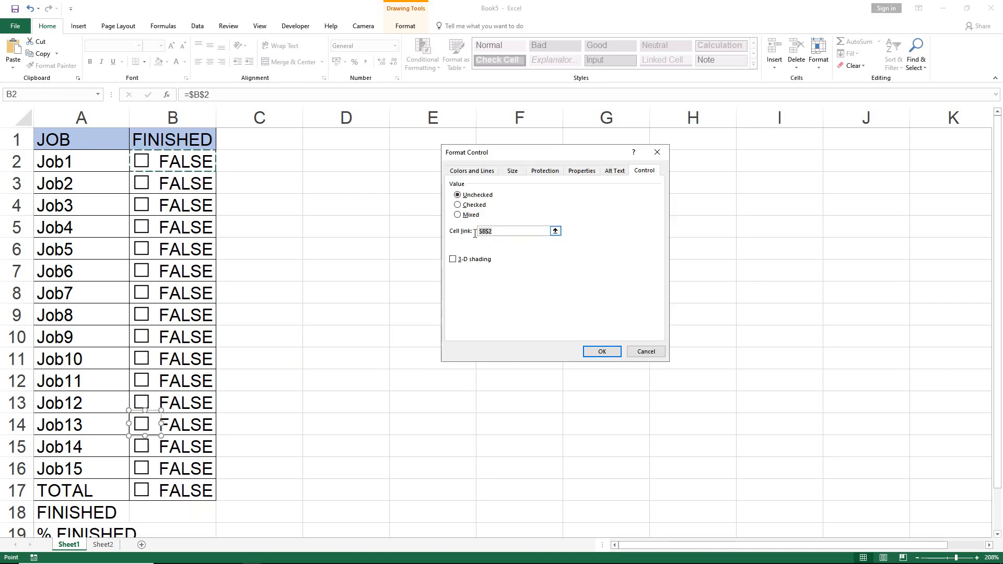
{"action": "type", "text": "$B$14"}
{"action": "left_click", "coordinate": [599, 351]}
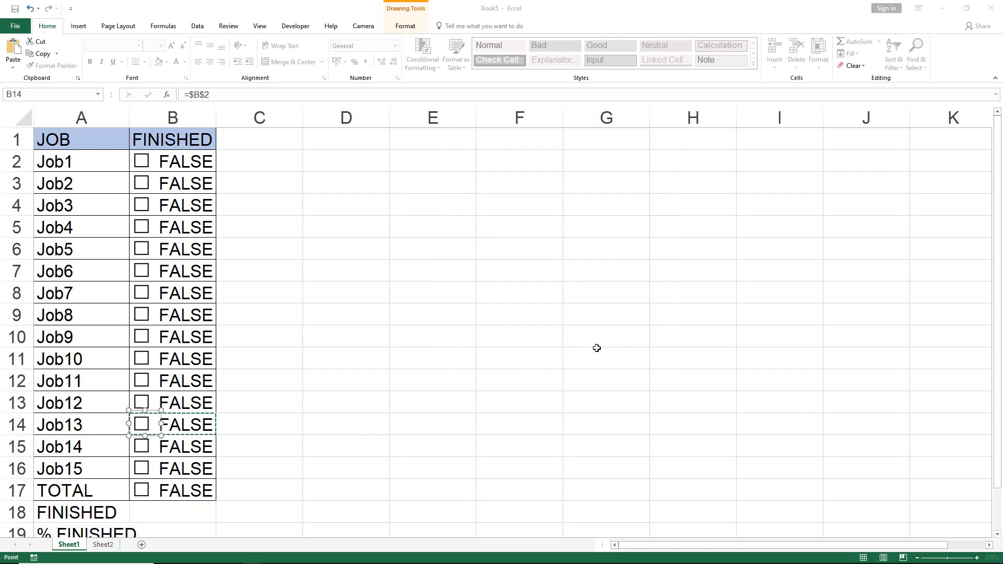
Change the cell link of the Job14 check box to $B$15.
{"action": "right_click", "coordinate": [140, 448]}
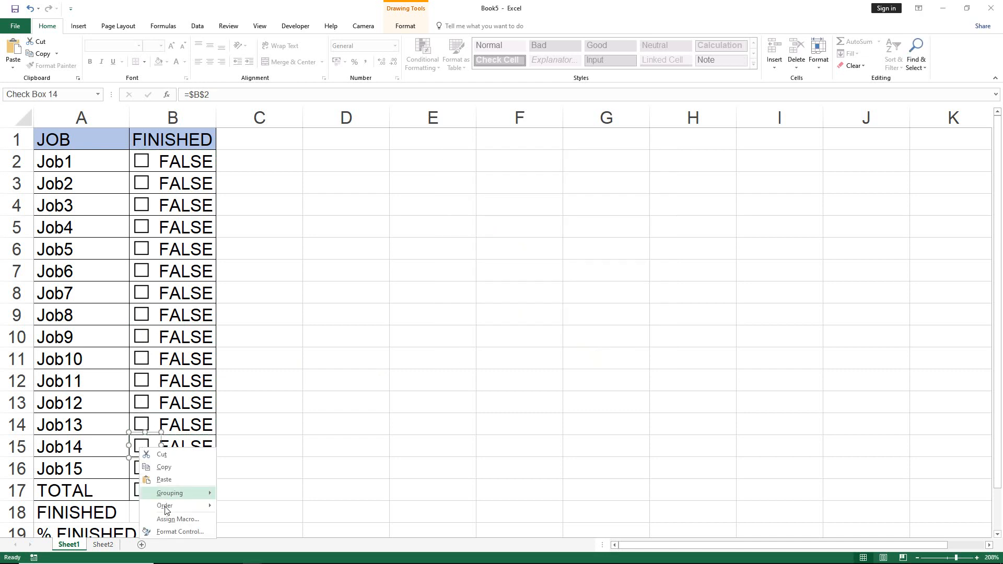
{"action": "left_click", "coordinate": [177, 531]}
{"action": "left_click", "coordinate": [503, 232]}
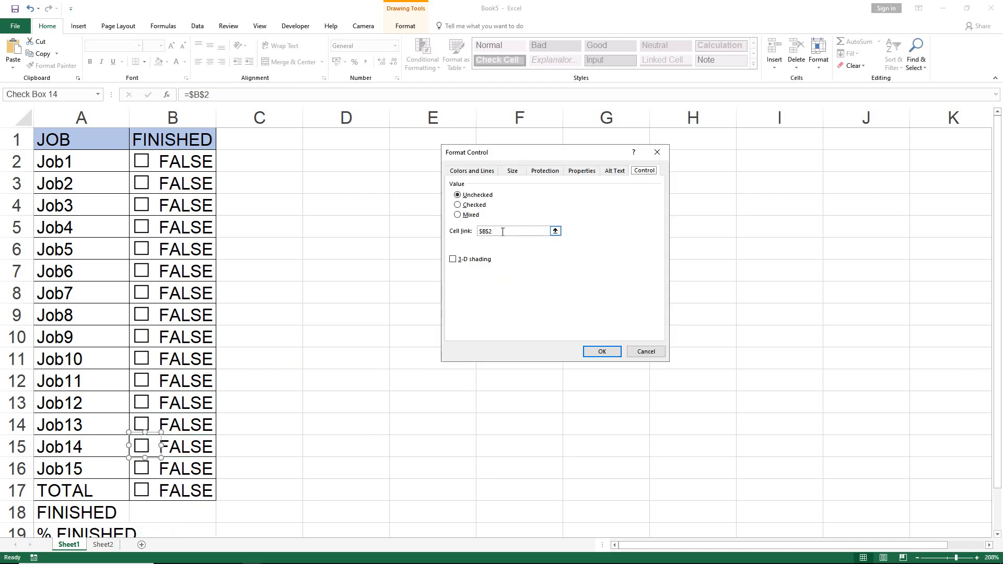
{"action": "left_click", "coordinate": [184, 449]}
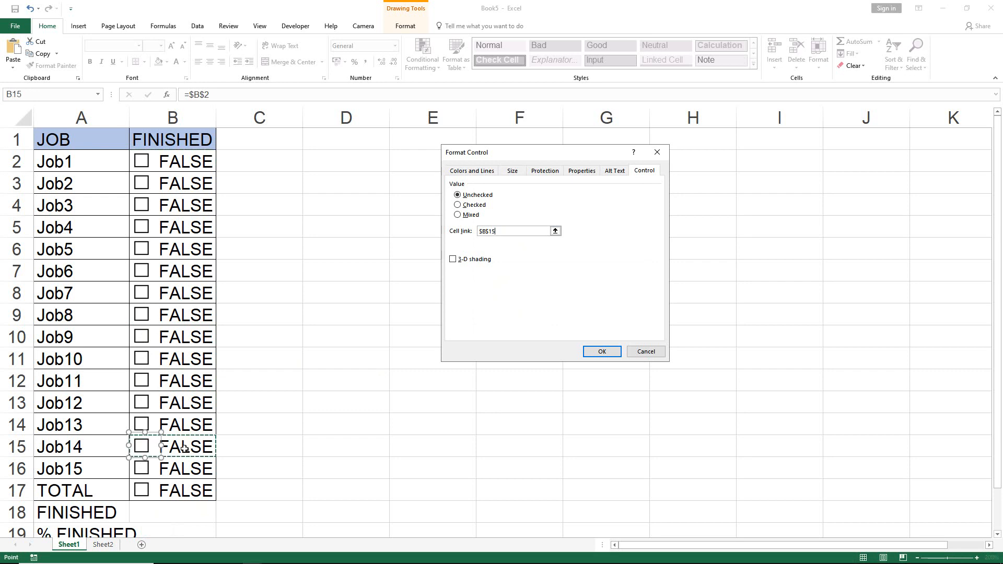
{"action": "left_click", "coordinate": [591, 352]}
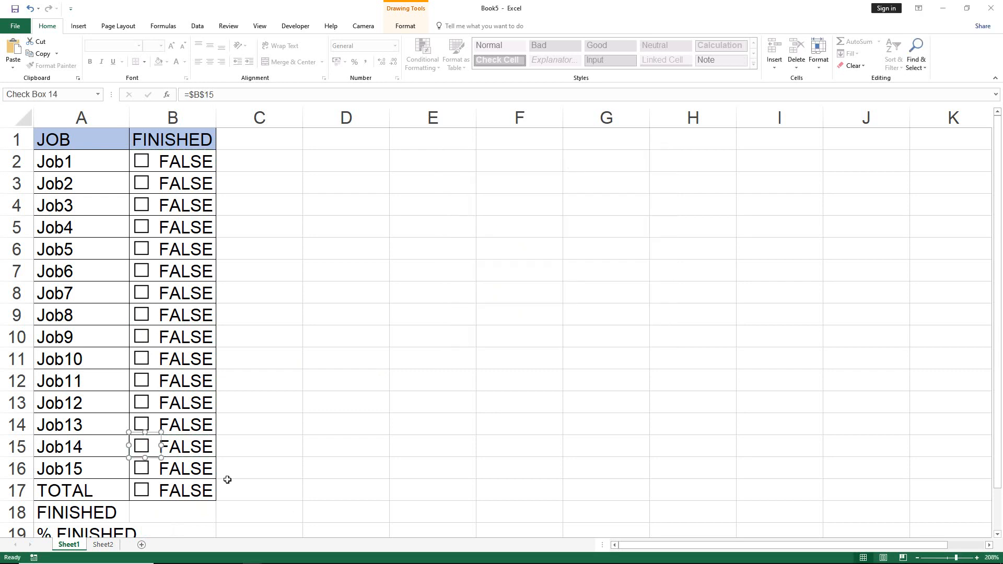
Change the cell link of the Job15 check box to $B$16.
{"action": "right_click", "coordinate": [145, 472]}
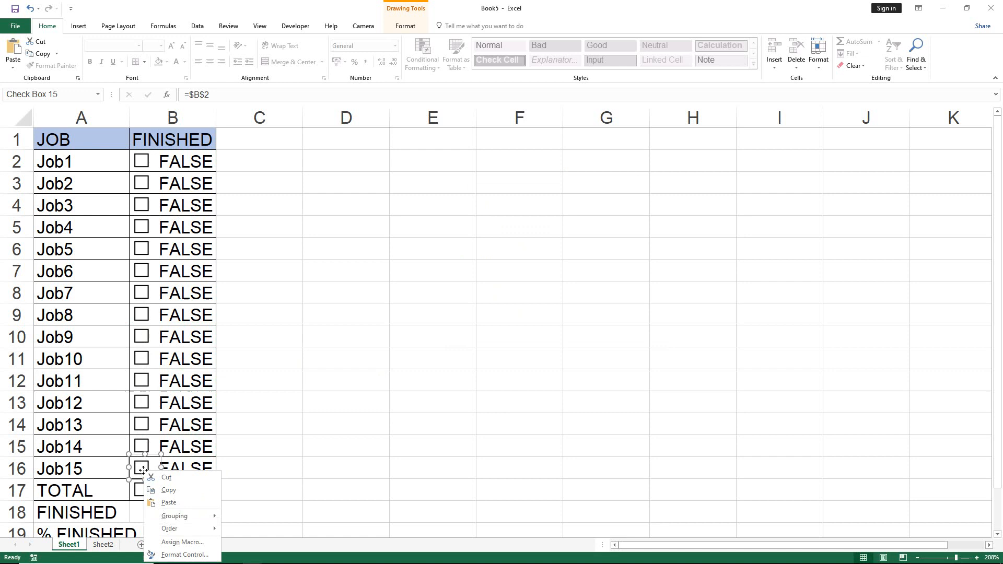
{"action": "left_click", "coordinate": [185, 555]}
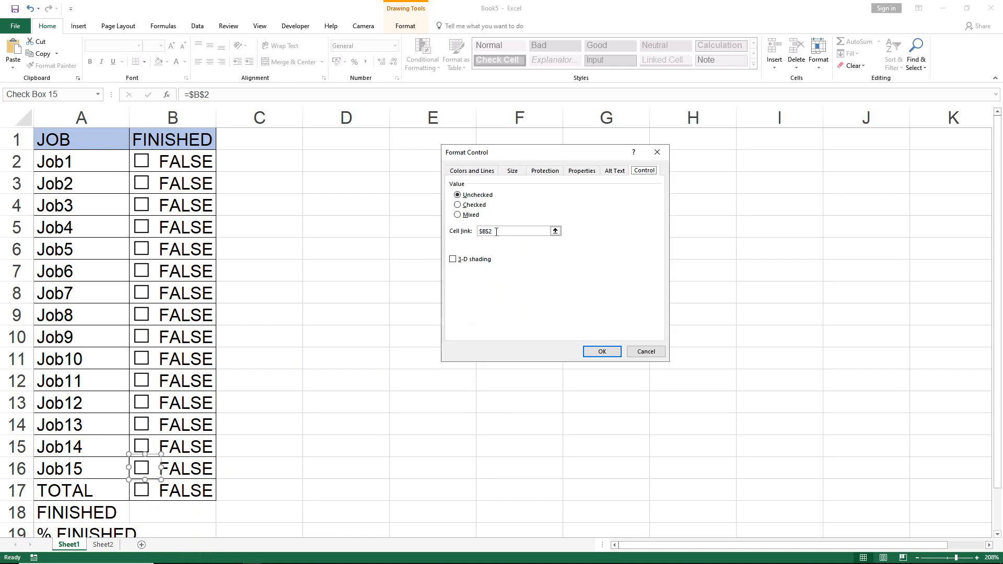
{"action": "left_click_drag", "start_coordinate": [497, 231], "coordinate": [473, 232]}
{"action": "left_click", "coordinate": [195, 467]}
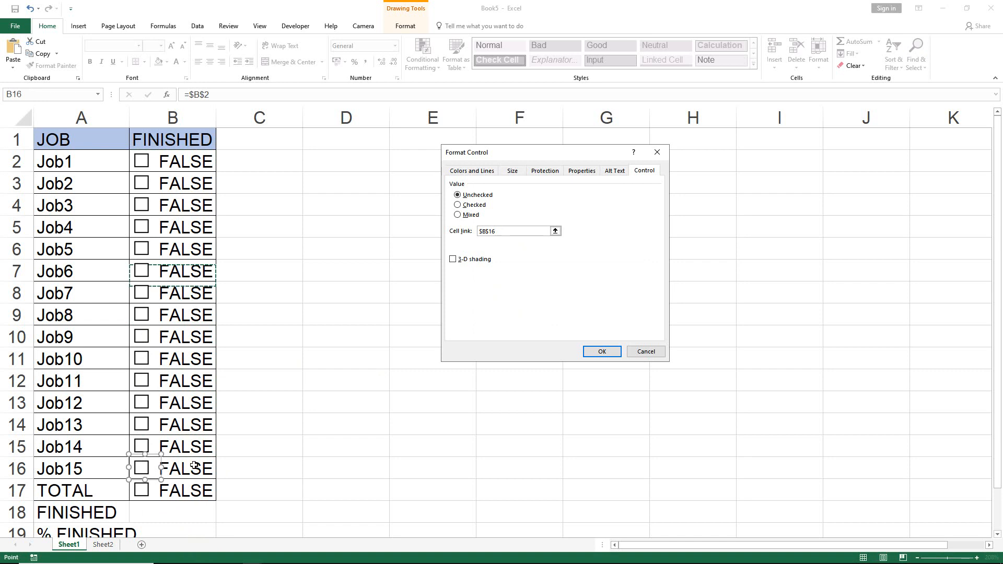
{"action": "left_click", "coordinate": [597, 351]}
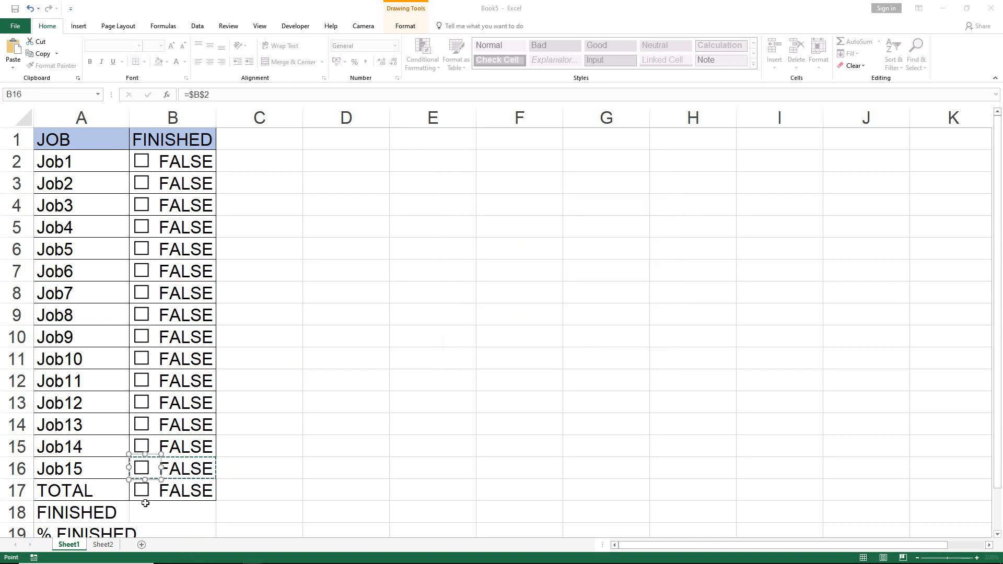
Change the cell link of the check box in the TOTAL row to $B$17.
{"action": "right_click", "coordinate": [146, 492]}
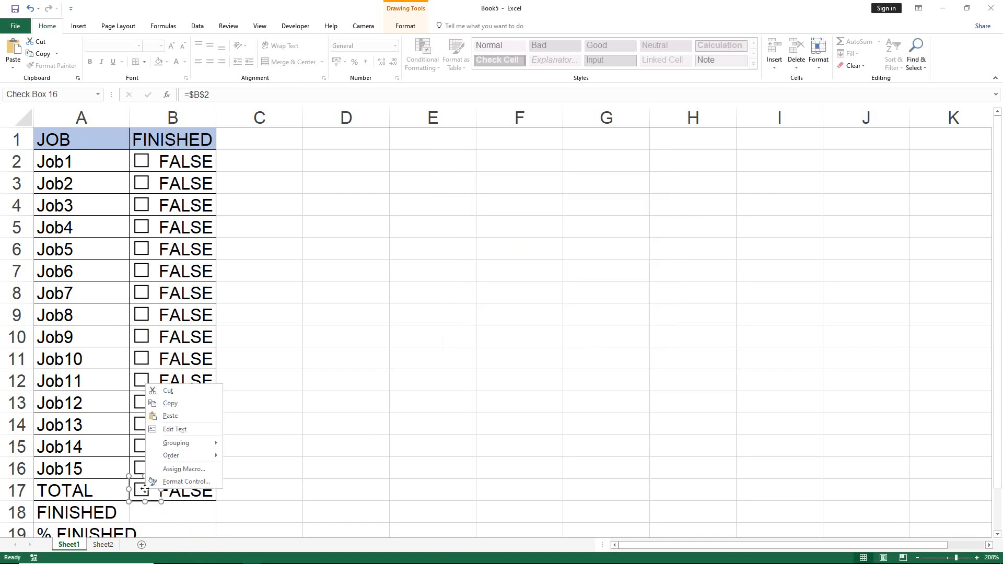
{"action": "left_click", "coordinate": [189, 485]}
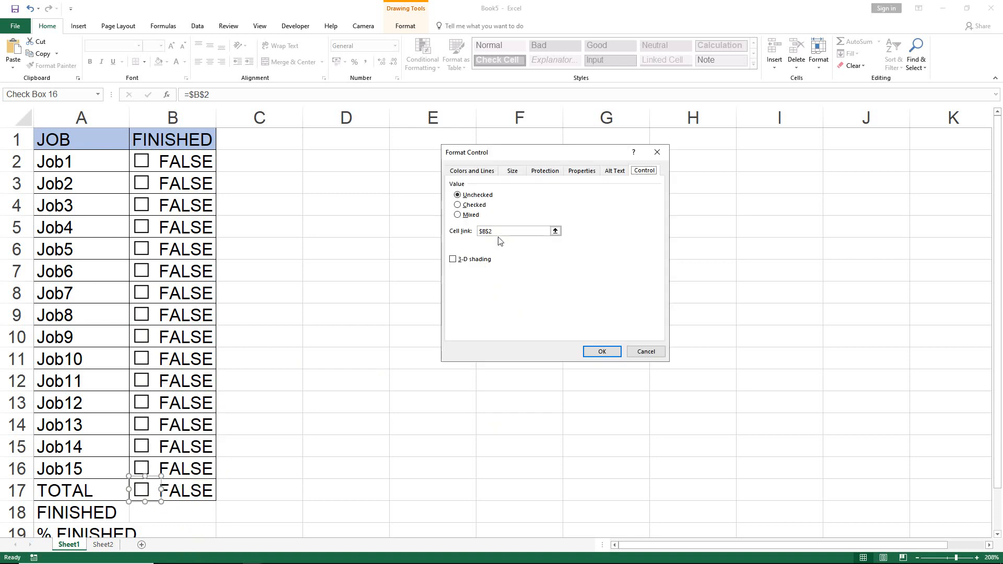
{"action": "left_click", "coordinate": [486, 231]}
{"action": "double_click", "coordinate": [486, 231]}
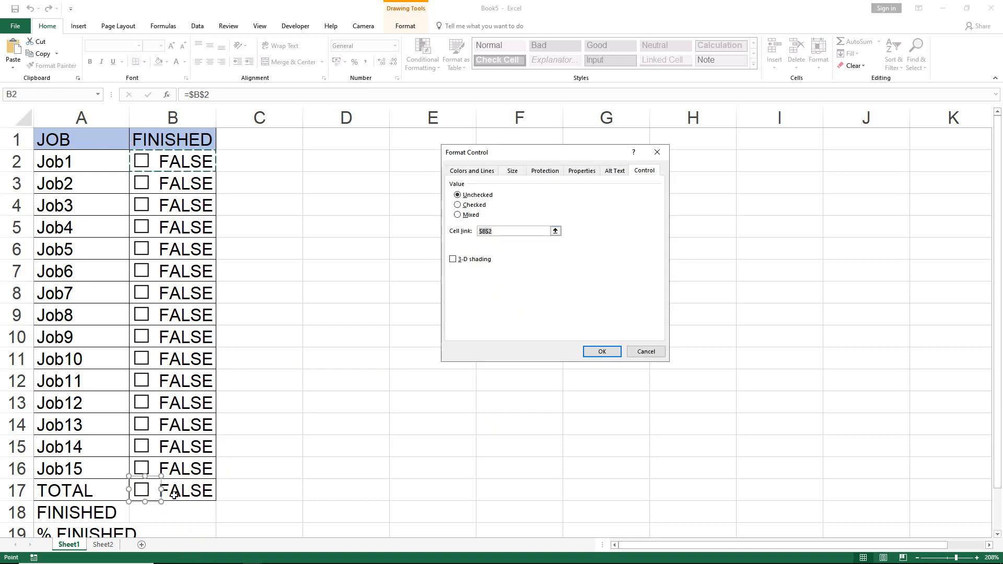
{"action": "left_click", "coordinate": [181, 494]}
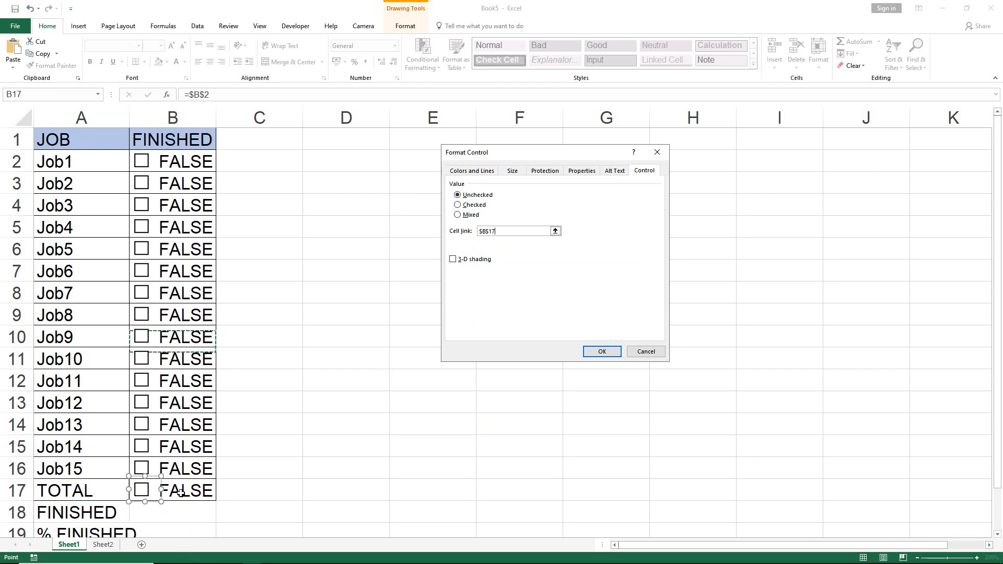
{"action": "left_click", "coordinate": [602, 352]}
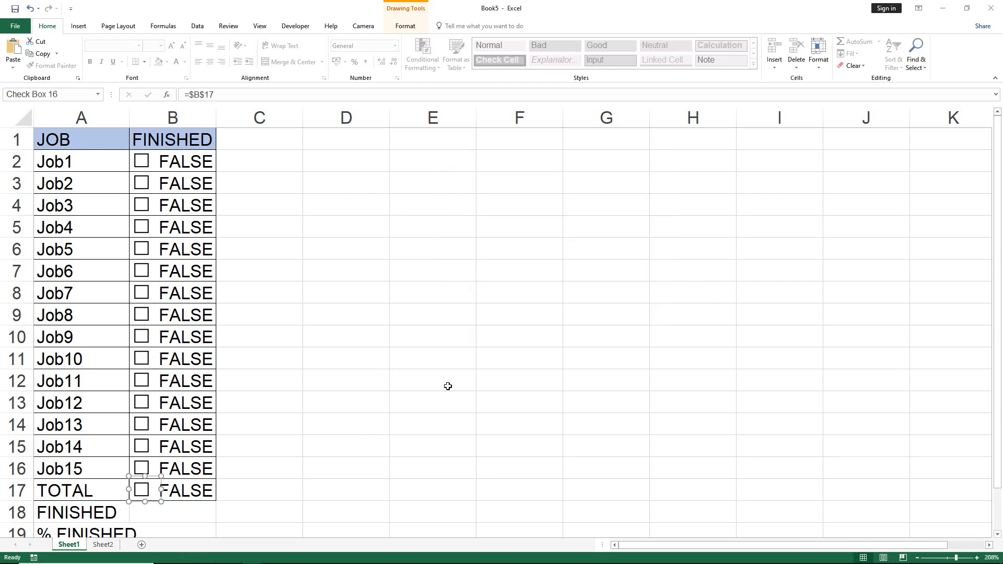
Tick the check boxes of Job5, Job10, Job11, Job14, Job3 and Job2.
{"action": "left_click", "coordinate": [269, 329]}
{"action": "left_click", "coordinate": [140, 250]}
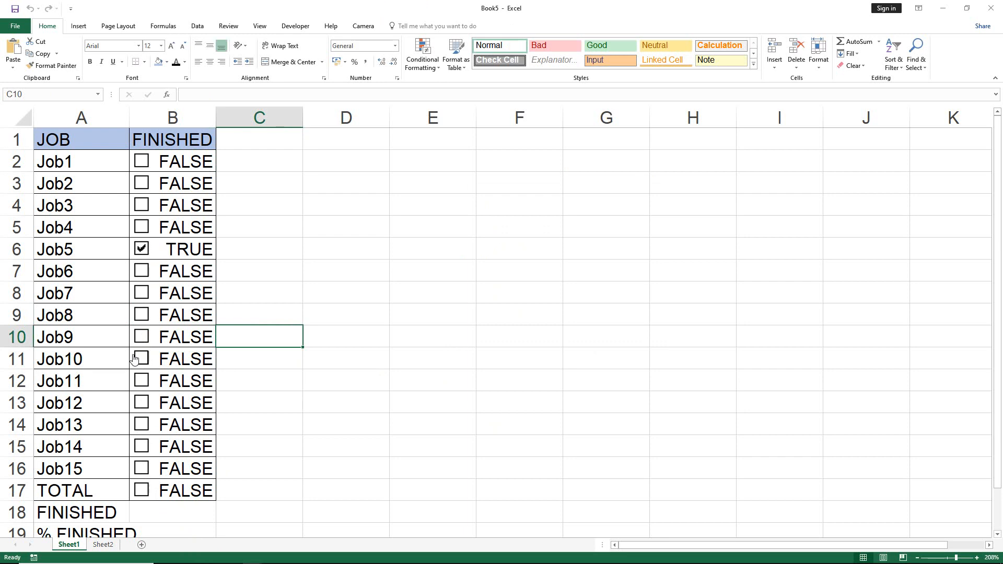
{"action": "left_click", "coordinate": [140, 360]}
{"action": "left_click", "coordinate": [145, 384]}
{"action": "left_click", "coordinate": [142, 447]}
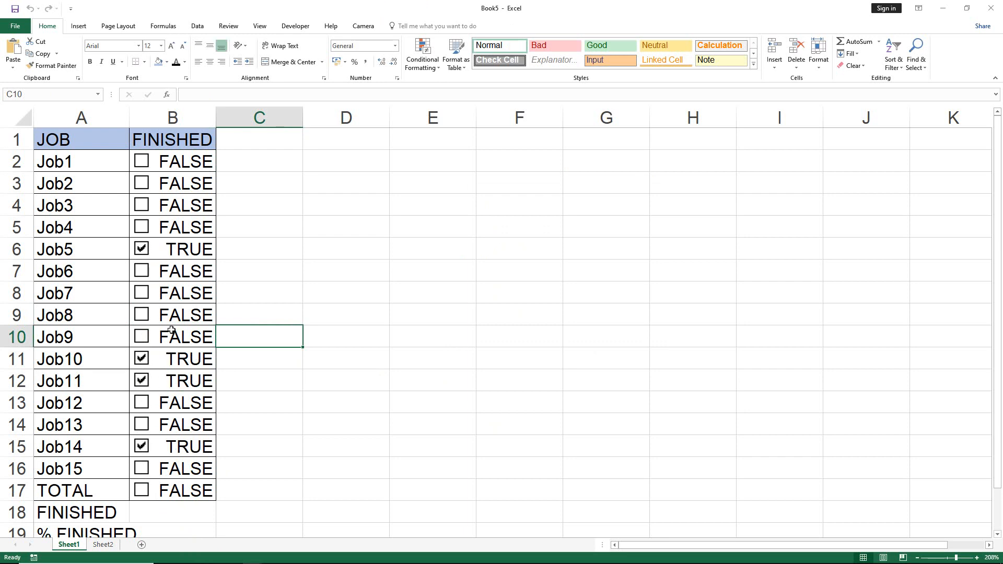
{"action": "left_click", "coordinate": [143, 205]}
{"action": "left_click", "coordinate": [147, 180]}
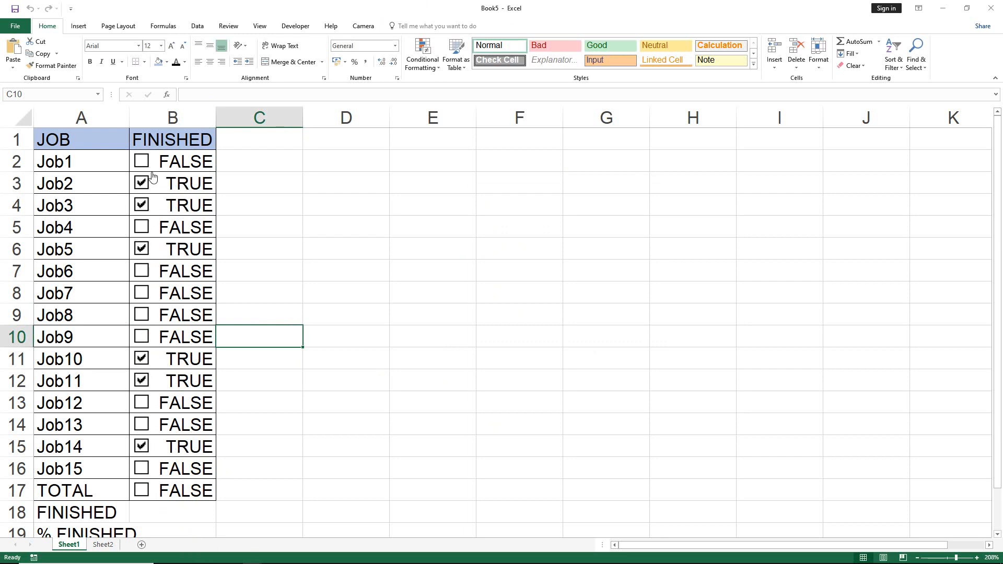
Enter the formula =COUNTA(B2:B17) in cell B18 of the FINISHED row.
{"action": "left_click", "coordinate": [142, 515]}
{"action": "double_click", "coordinate": [142, 515]}
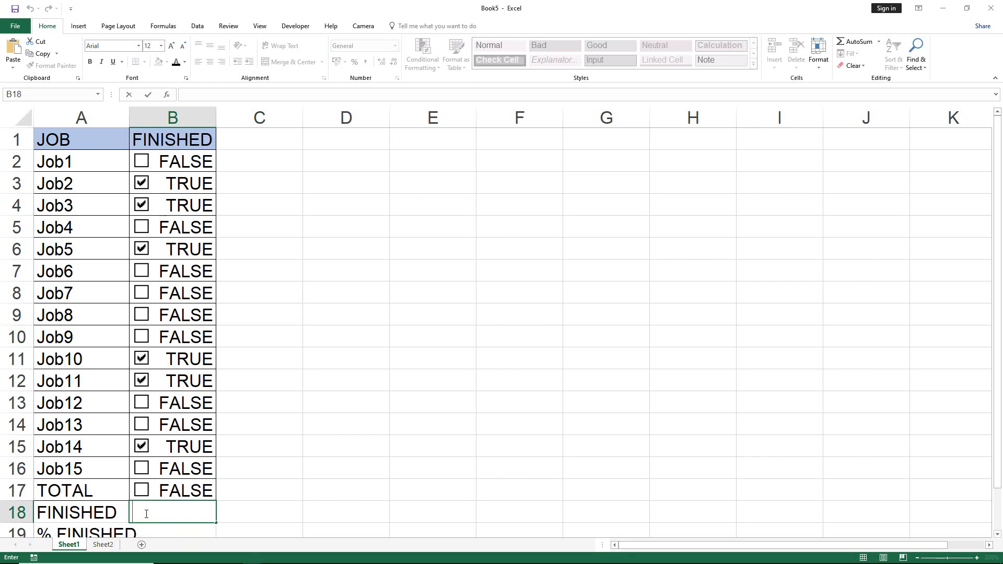
{"action": "type", "text": "="}
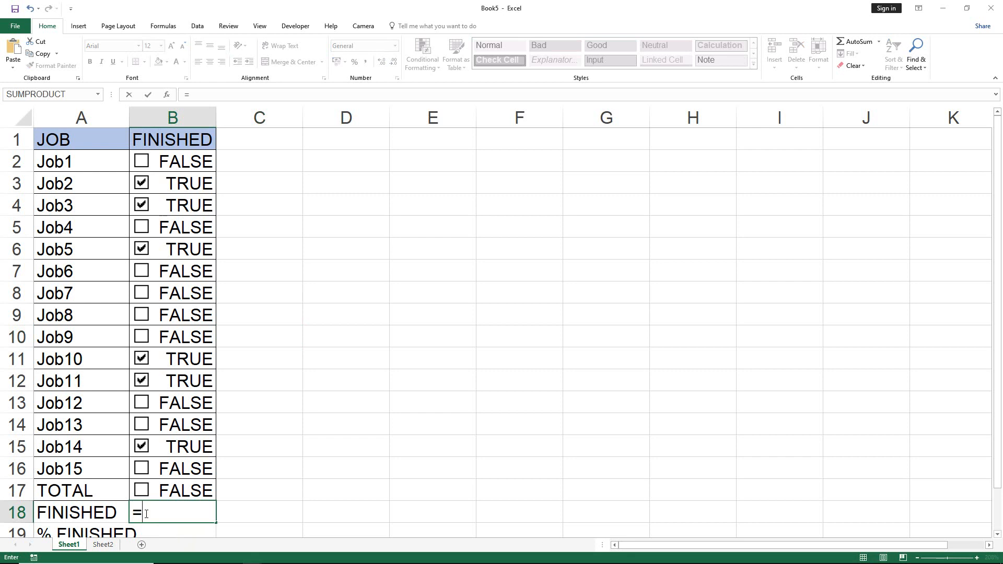
{"action": "type", "text": "C"}
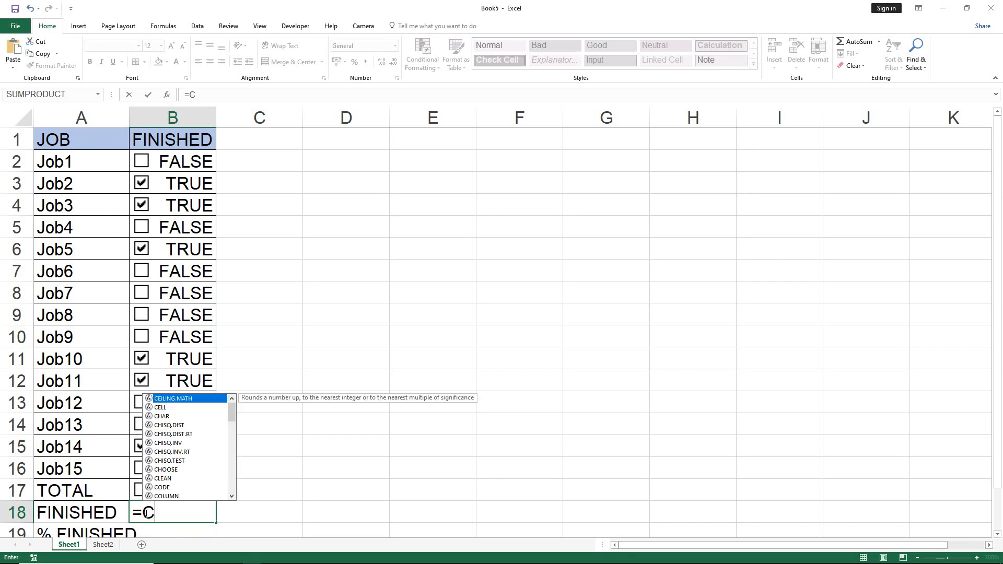
{"action": "type", "text": "OUNTA"}
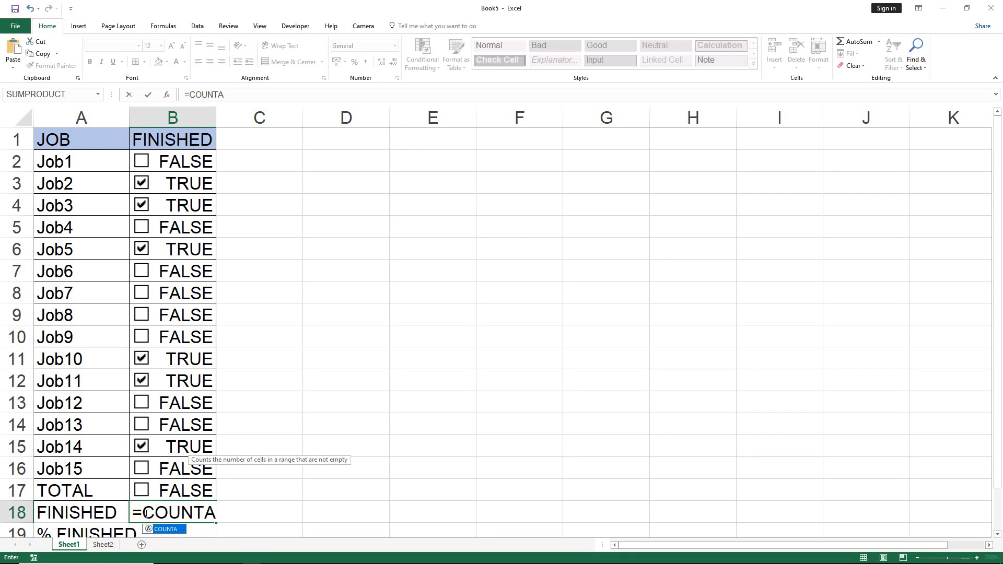
{"action": "type", "text": "("}
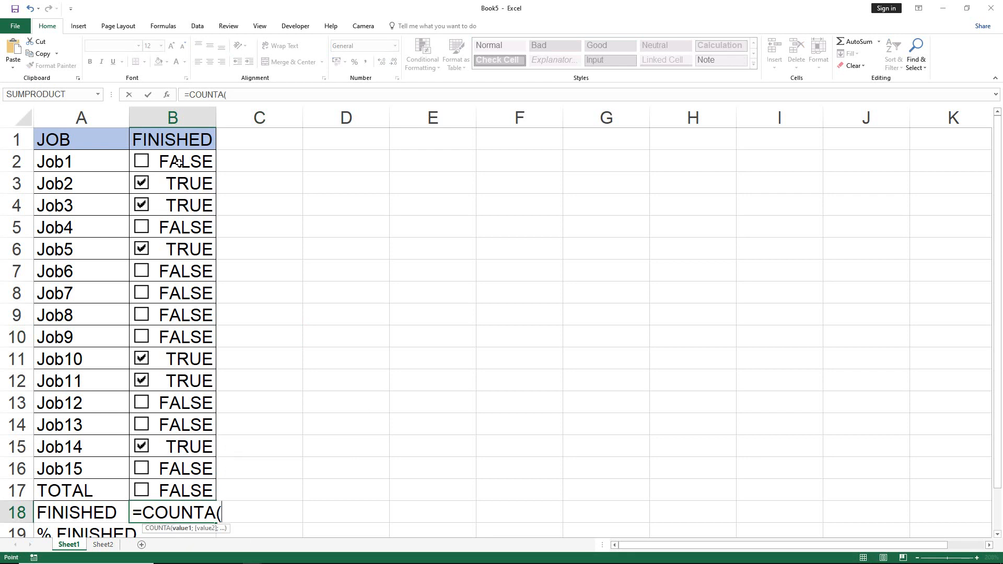
{"action": "left_click_drag", "start_coordinate": [178, 162], "coordinate": [174, 483]}
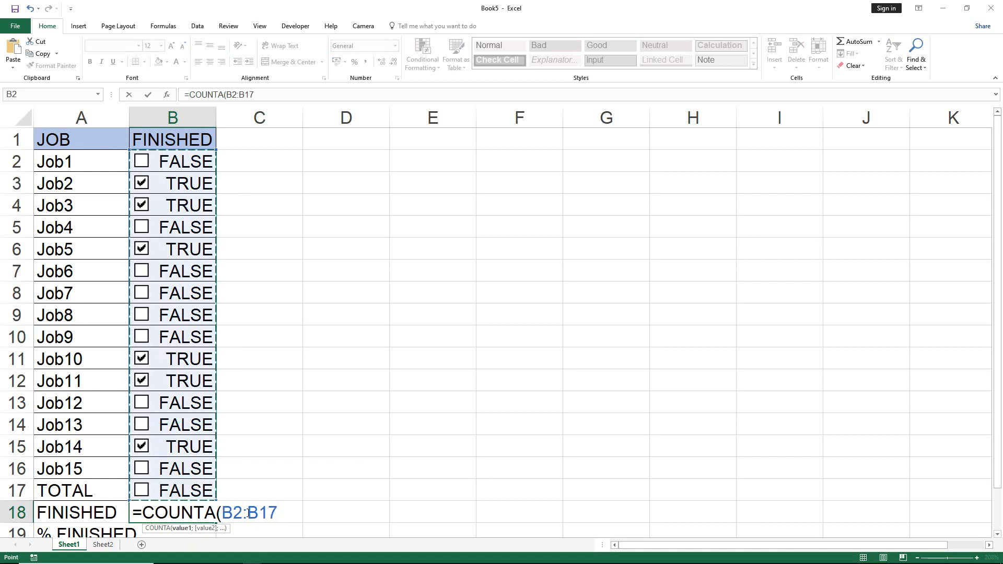
{"action": "type", "text": ")"}
{"action": "left_click", "coordinate": [283, 512]}
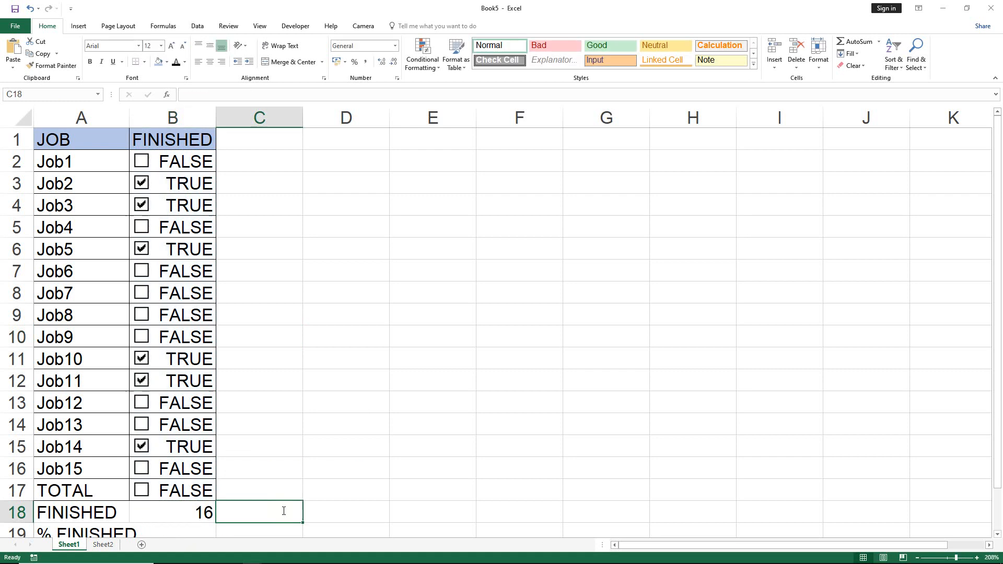
Enter the formula =B17 in cell B19 of the % FINISHED row.
{"action": "scroll", "coordinate": [156, 470], "scroll_direction": "down", "scroll_amount": 1}
{"action": "left_click", "coordinate": [156, 473]}
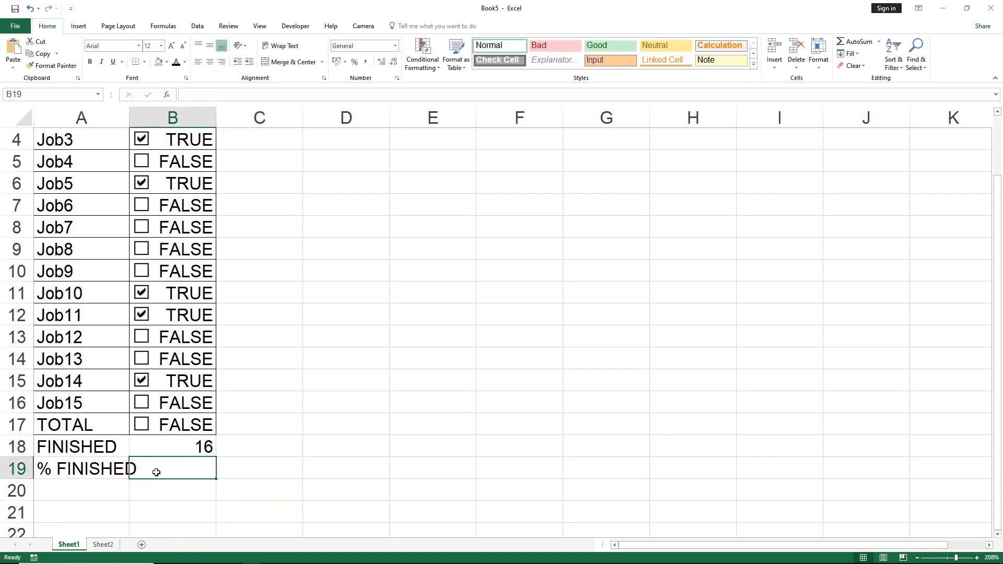
{"action": "double_click", "coordinate": [161, 469]}
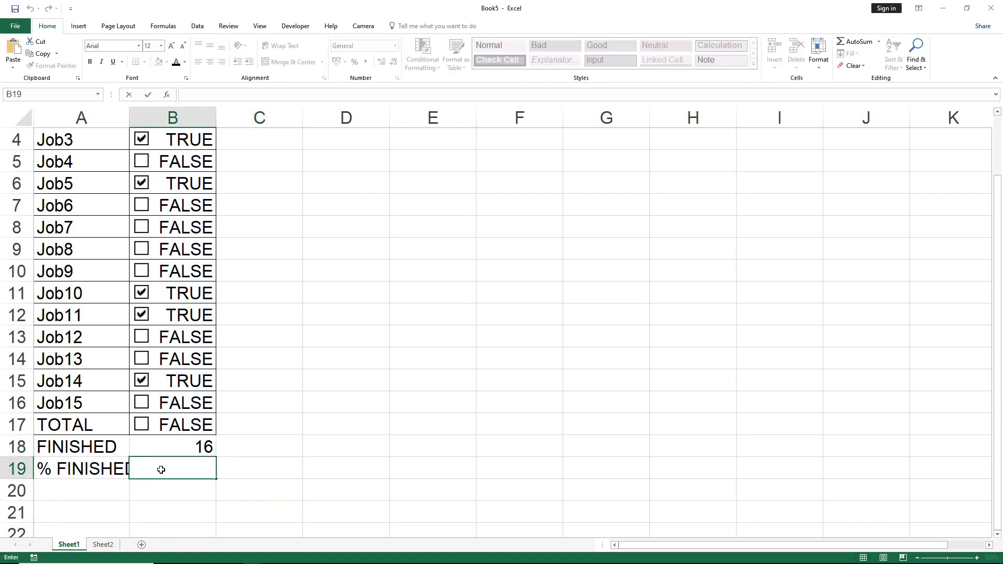
{"action": "type", "text": "="}
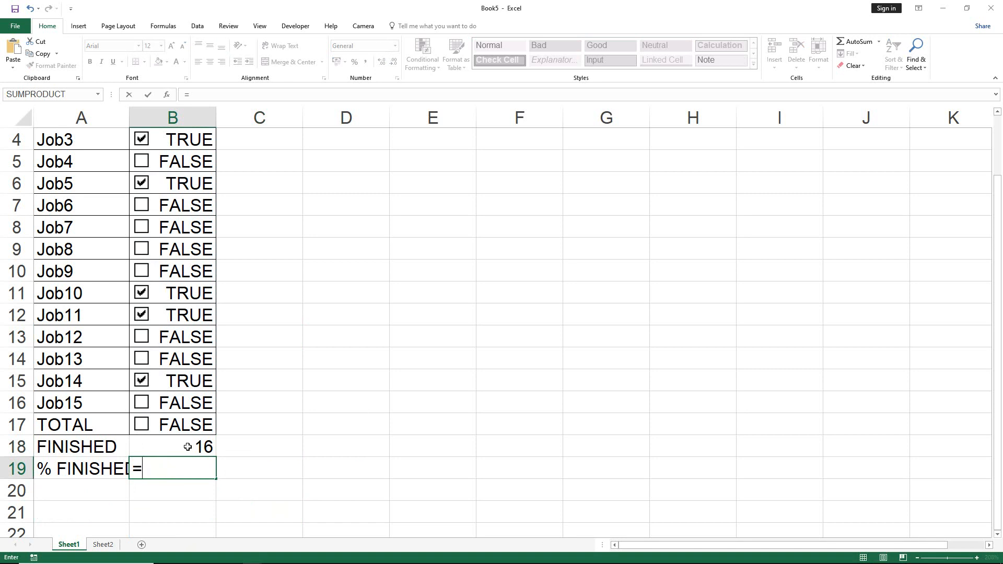
{"action": "left_click", "coordinate": [201, 426]}
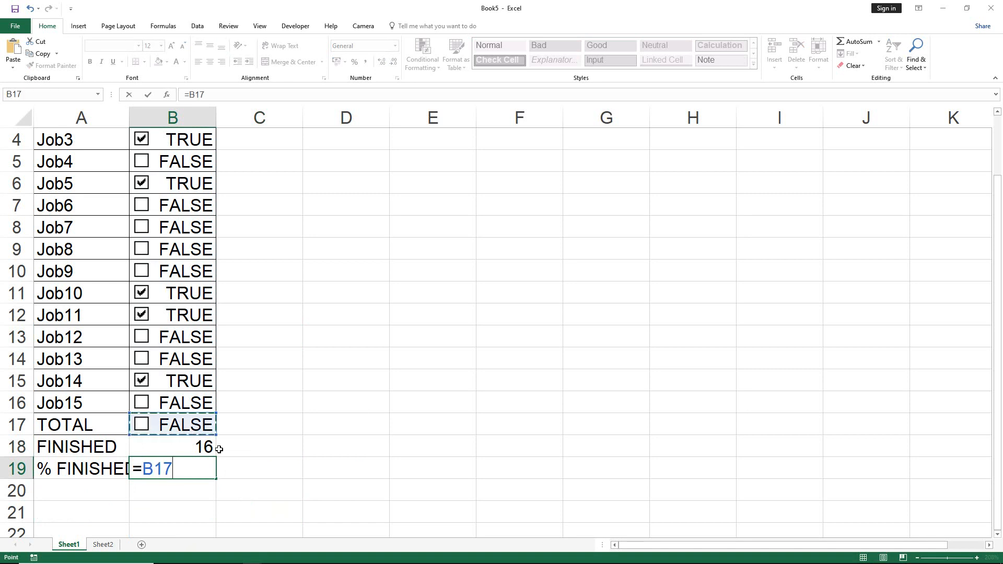
{"action": "key", "text": "F2"}
Delete the check box in the TOTAL row and clear the value in cell B17.
{"action": "right_click", "coordinate": [144, 427]}
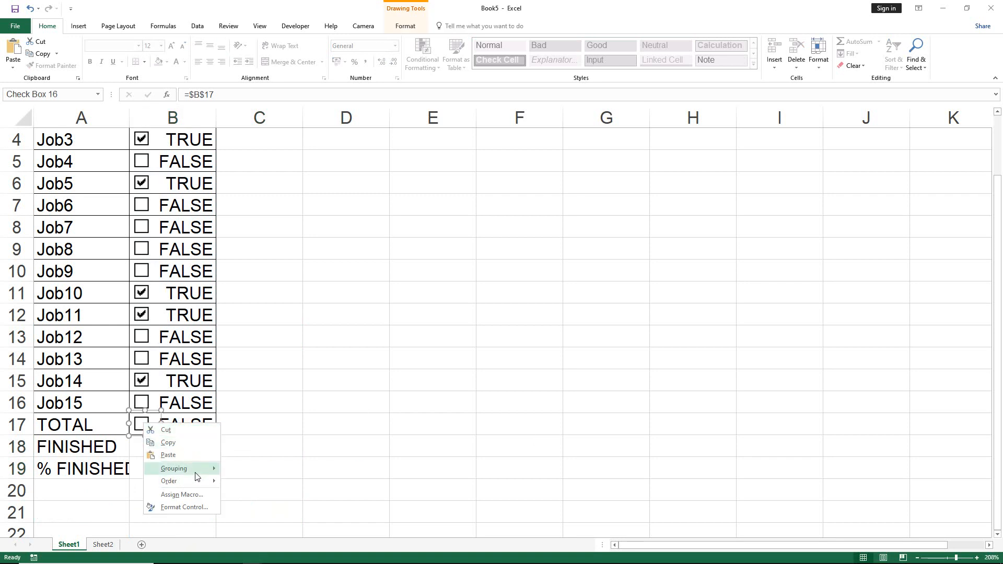
{"action": "mouse_move", "coordinate": [196, 473]}
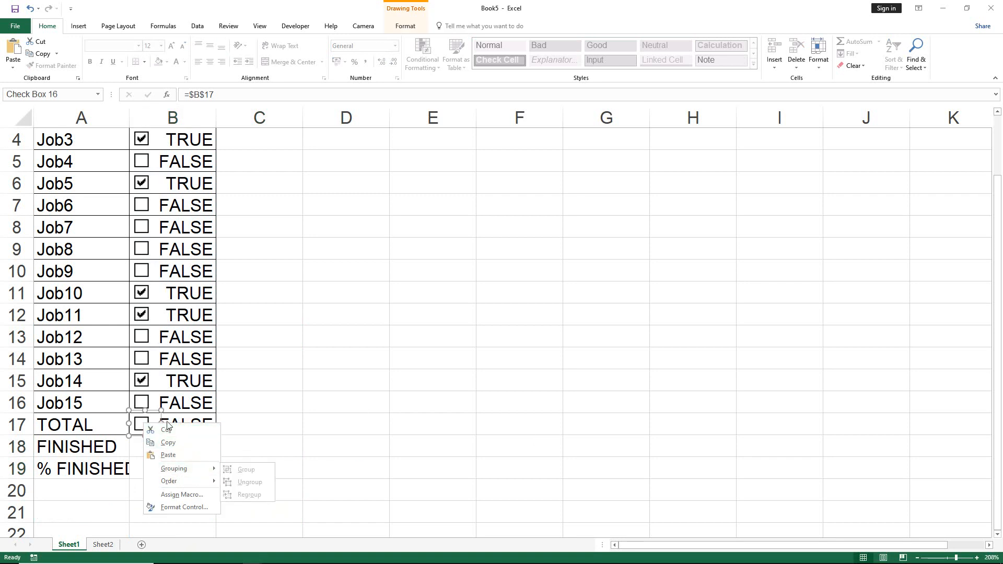
{"action": "left_click", "coordinate": [289, 404]}
{"action": "key", "text": "Delete"}
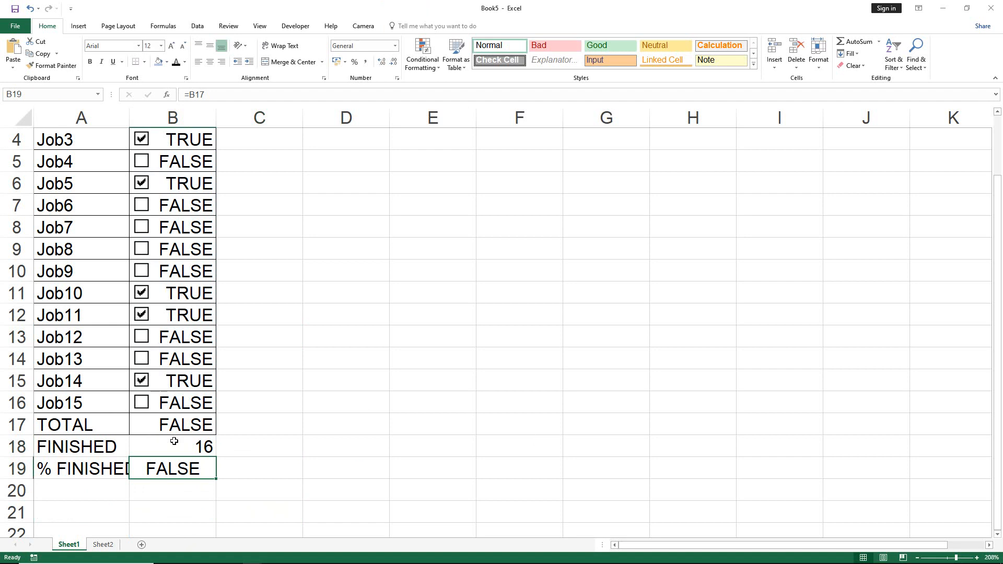
{"action": "left_click", "coordinate": [178, 429]}
{"action": "key", "text": "Delete"}
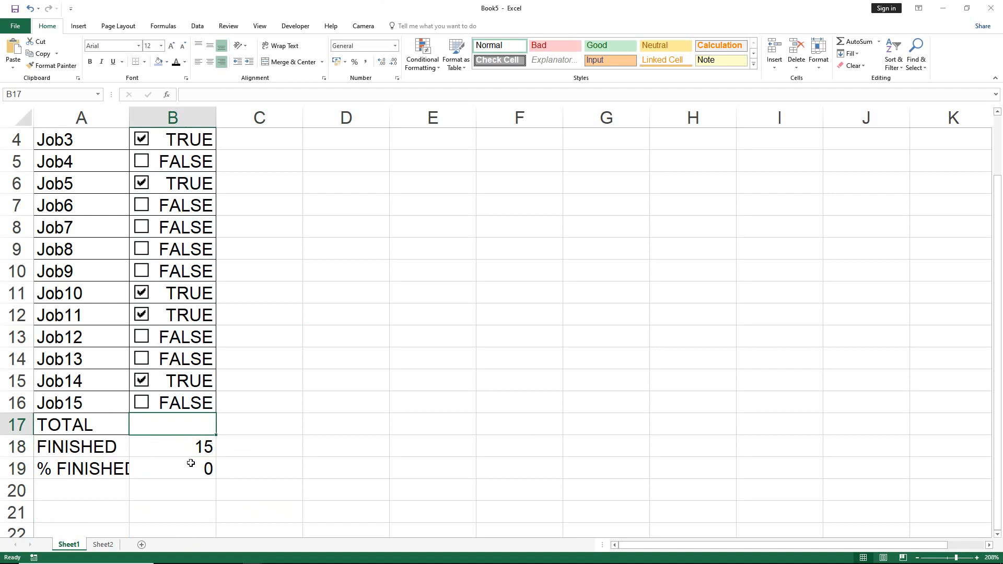
{"action": "left_click", "coordinate": [184, 444]}
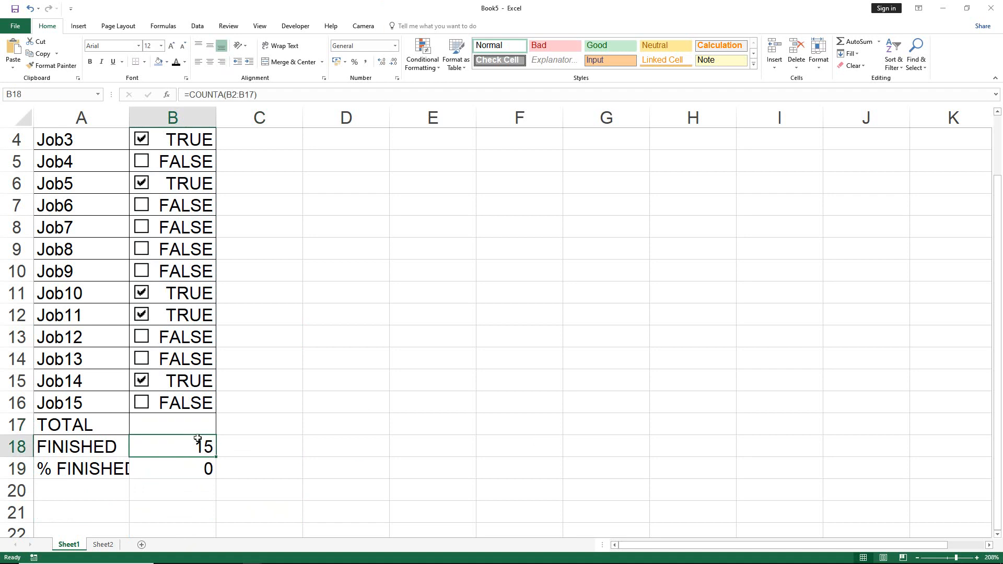
{"action": "left_click", "coordinate": [193, 427]}
{"action": "left_click", "coordinate": [199, 450]}
{"action": "left_click_drag", "start_coordinate": [278, 99], "coordinate": [189, 95]}
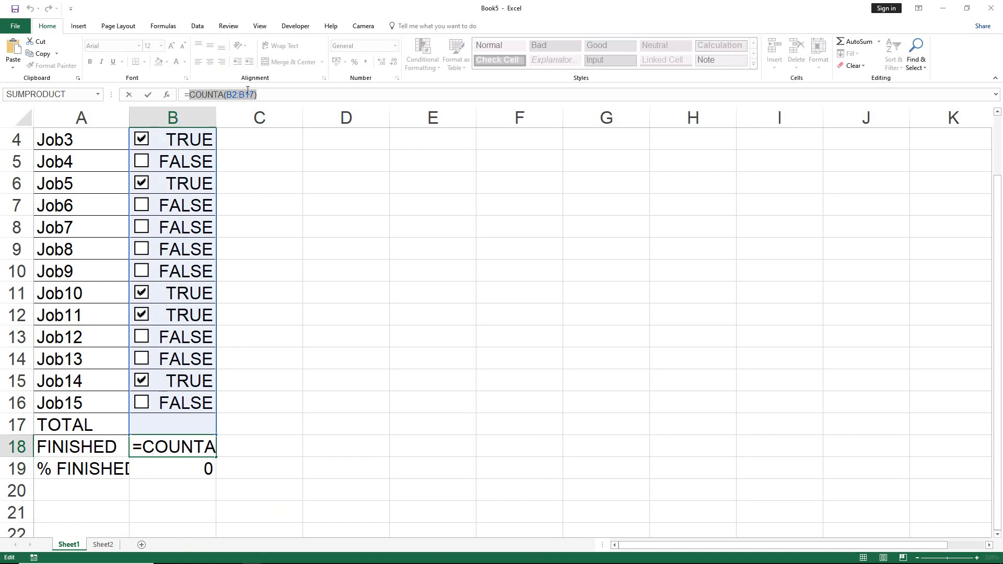
{"action": "left_click", "coordinate": [270, 96]}
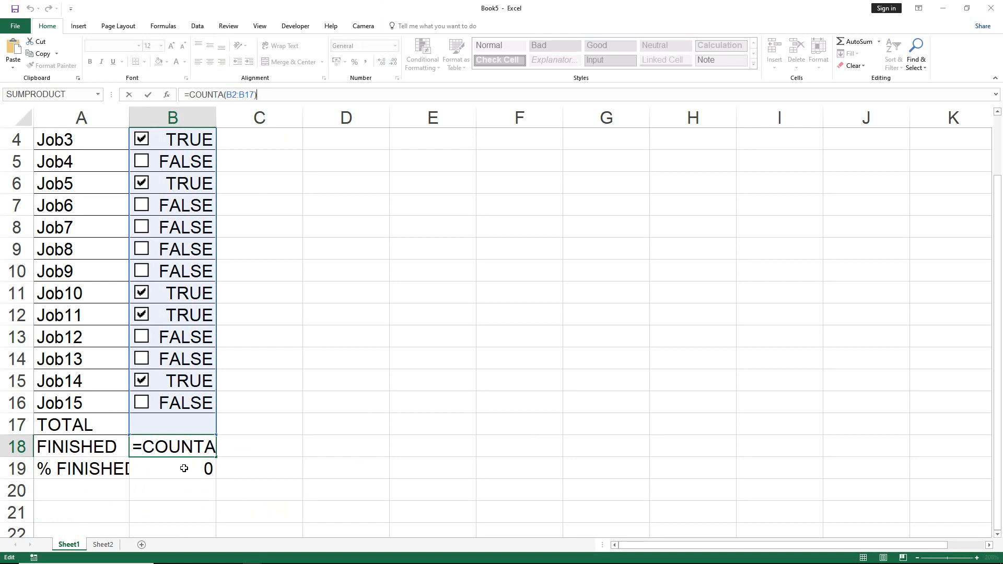
{"action": "key", "text": "Return"}
{"action": "left_click", "coordinate": [176, 425]}
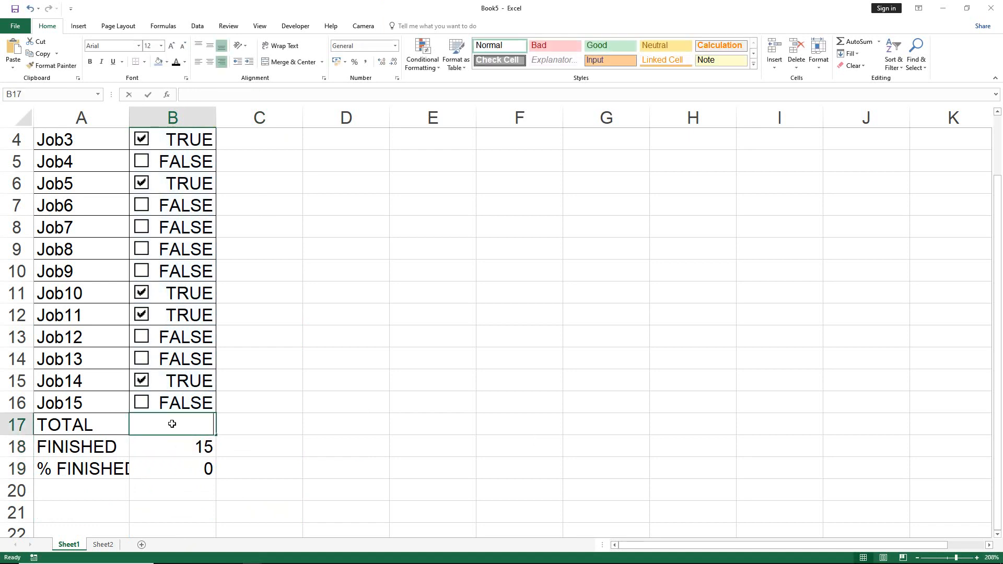
Move the COUNTA formula from B18 to the TOTAL cell B17, leaving B18 empty.
{"action": "key", "text": "Down"}
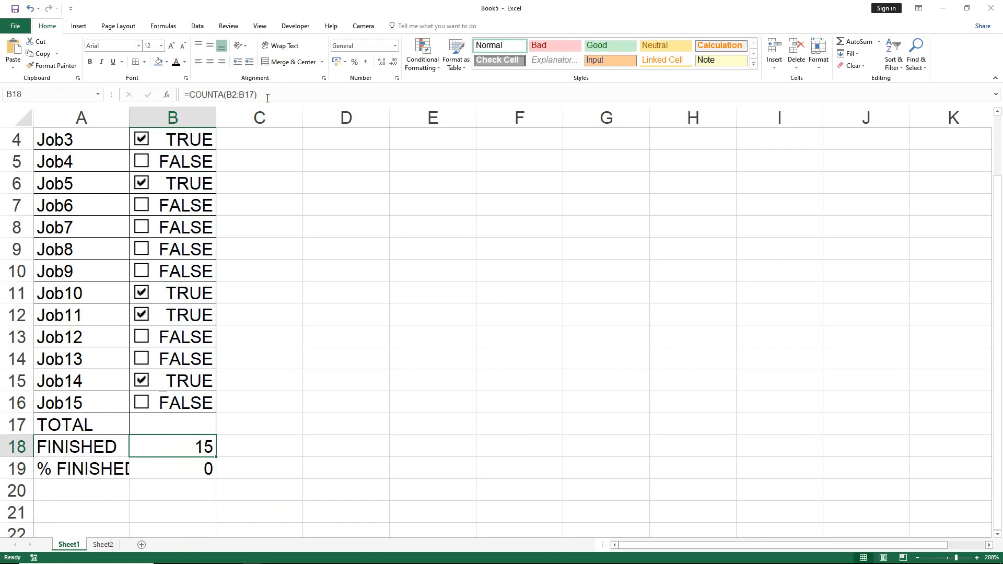
{"action": "left_click_drag", "start_coordinate": [267, 98], "coordinate": [171, 82]}
{"action": "key", "text": "ctrl+c"}
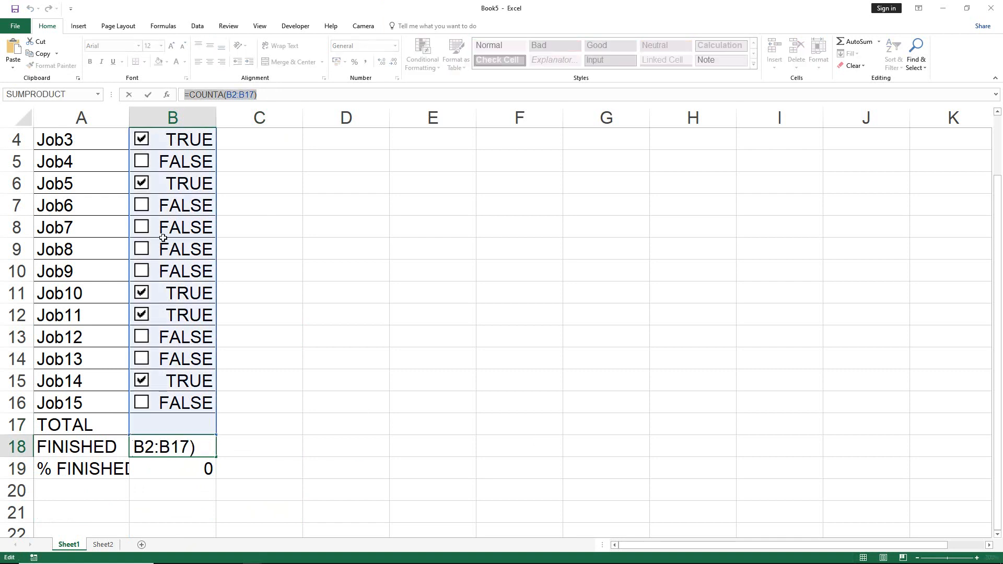
{"action": "type", "text": "="}
{"action": "left_click", "coordinate": [141, 426]}
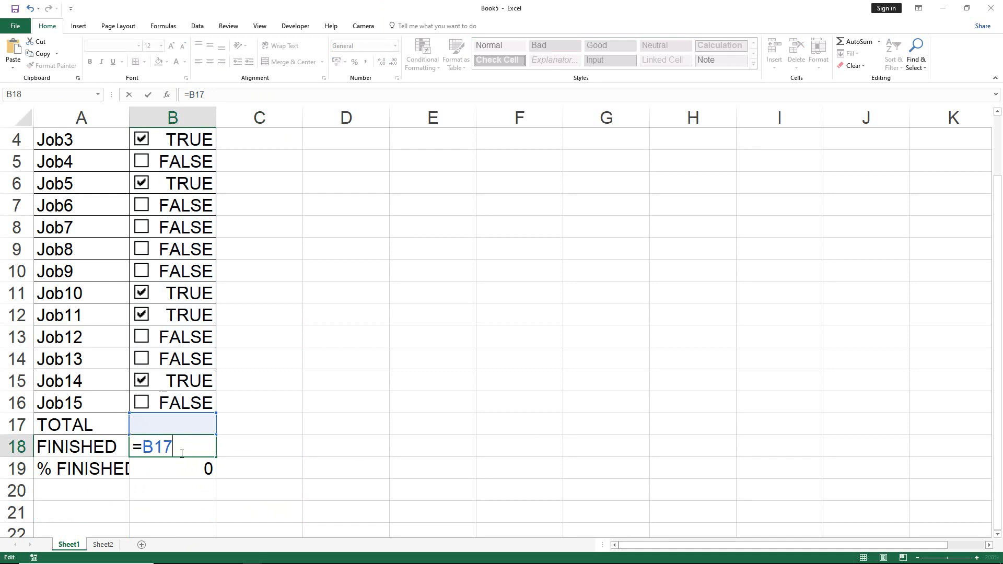
{"action": "left_click_drag", "start_coordinate": [182, 456], "coordinate": [128, 450]}
{"action": "key", "text": "BackSpace"}
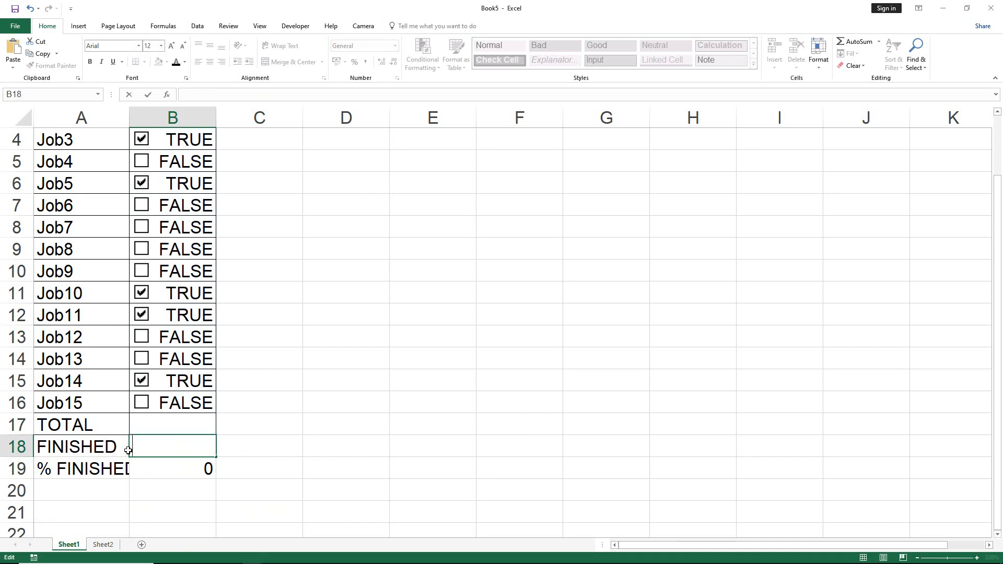
{"action": "left_click", "coordinate": [146, 421]}
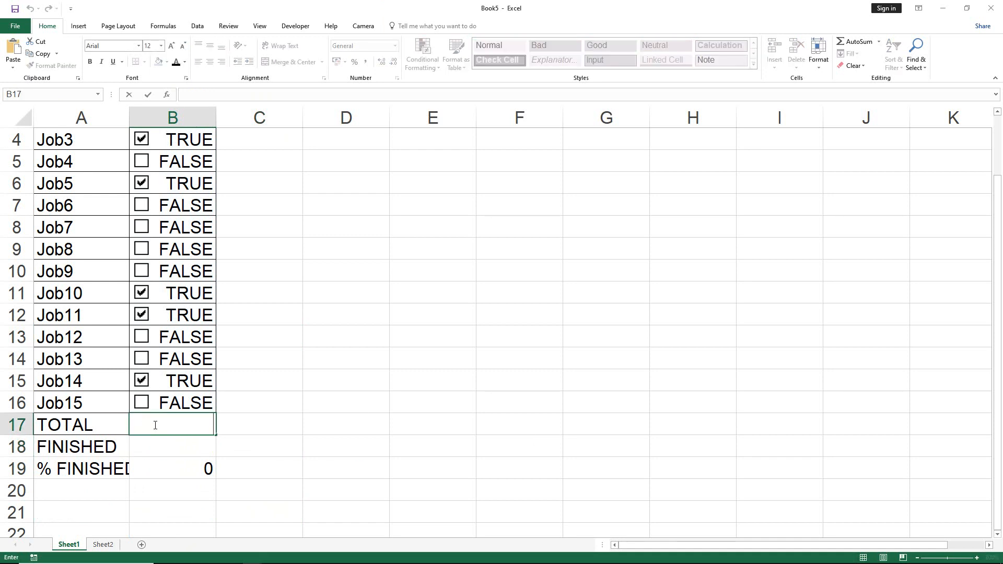
{"action": "key", "text": "ctrl+v"}
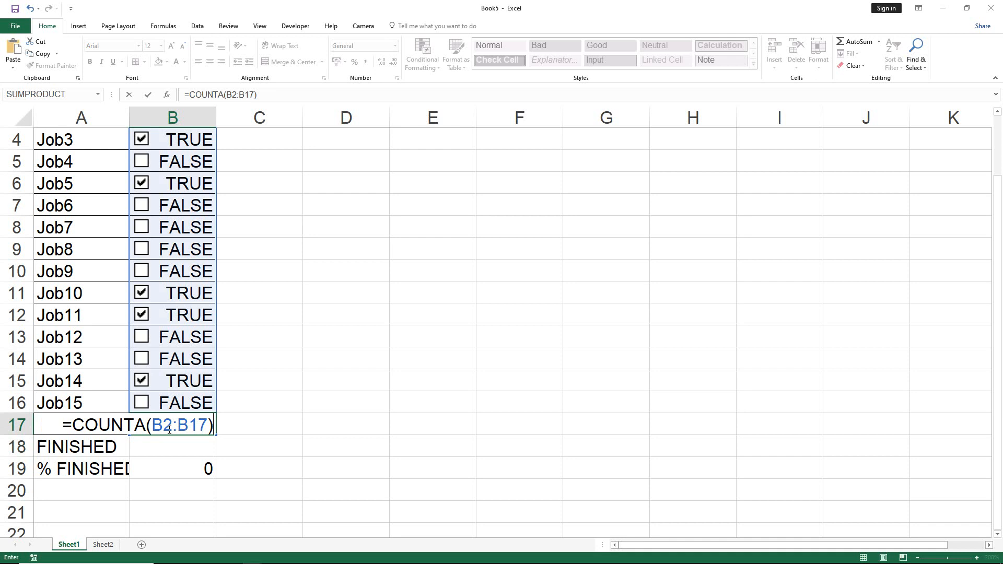
Change the range of the COUNTA formula in B17 to B2:B16.
{"action": "left_click_drag", "start_coordinate": [195, 427], "coordinate": [208, 428]}
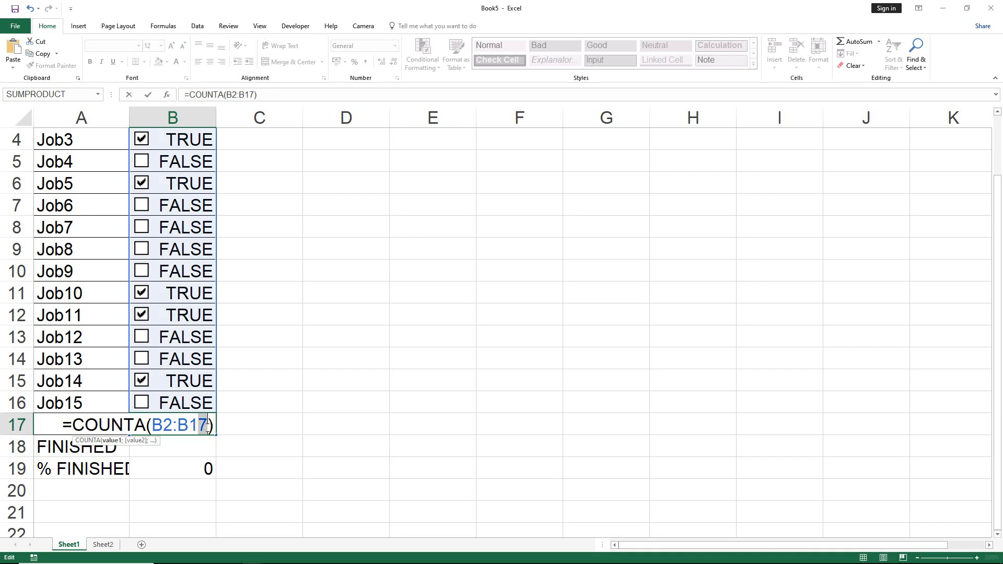
{"action": "type", "text": "6"}
{"action": "key", "text": "Tab"}
{"action": "left_click", "coordinate": [206, 427]}
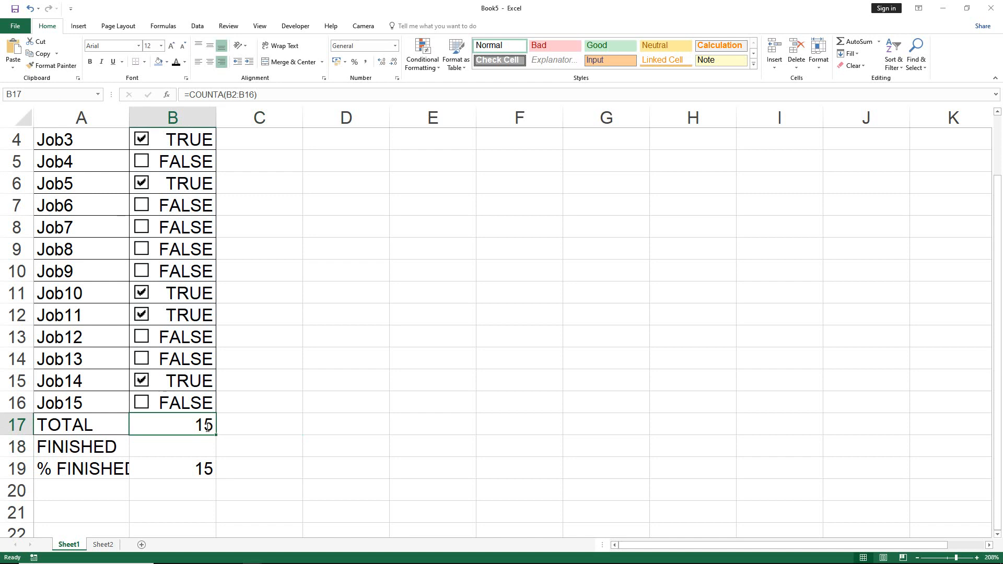
Start a COUNTIF formula in the FINISHED cell B18 with the range B2:B16.
{"action": "key", "text": "Return"}
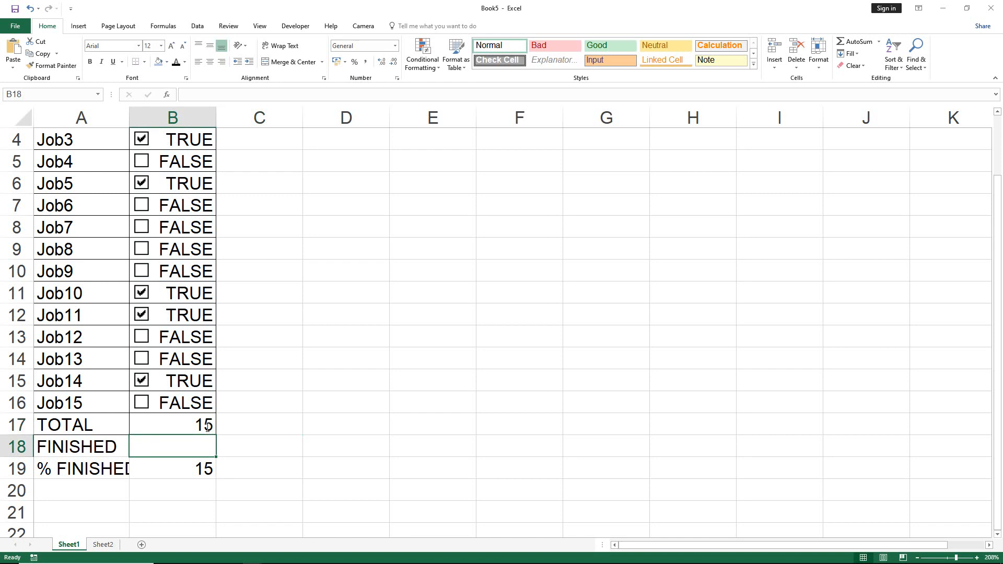
{"action": "double_click", "coordinate": [154, 450]}
{"action": "type", "text": "="}
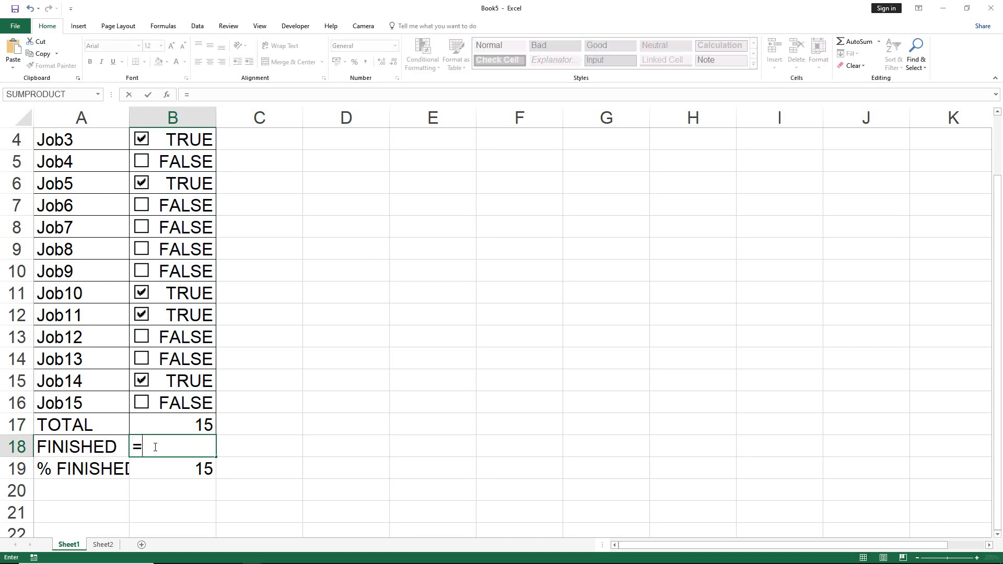
{"action": "type", "text": "C"}
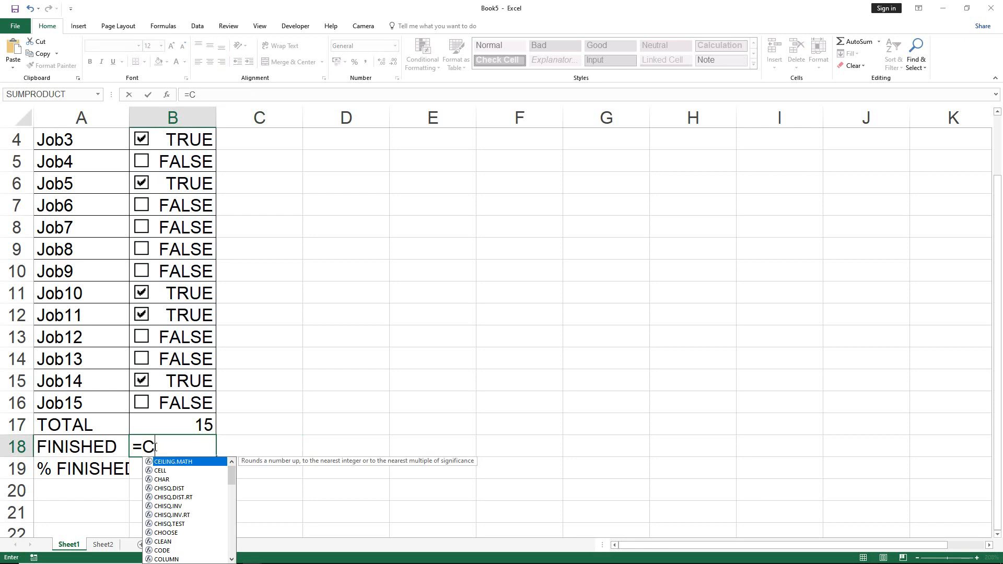
{"action": "type", "text": "OUNT"}
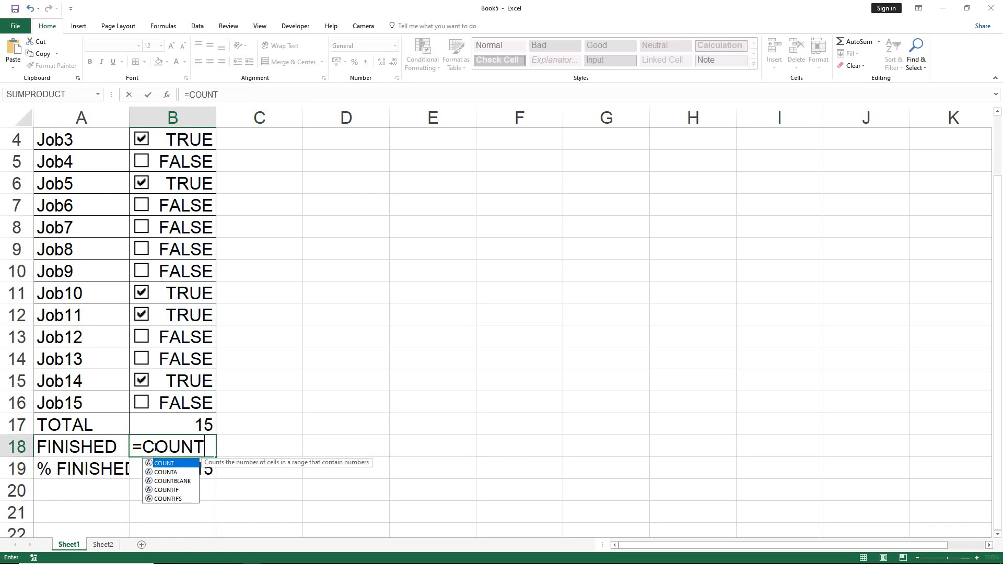
{"action": "type", "text": "I"}
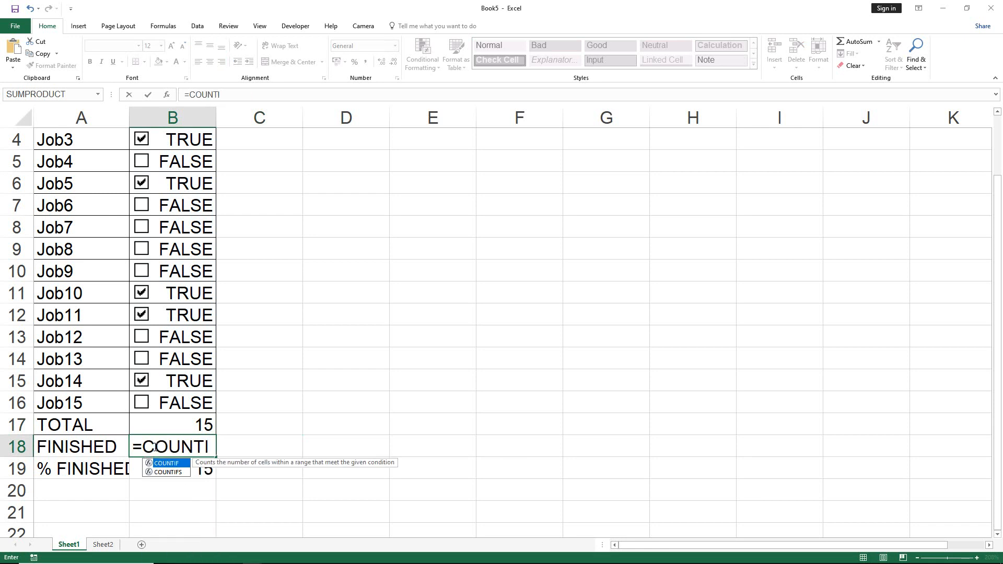
{"action": "type", "text": "F*"}
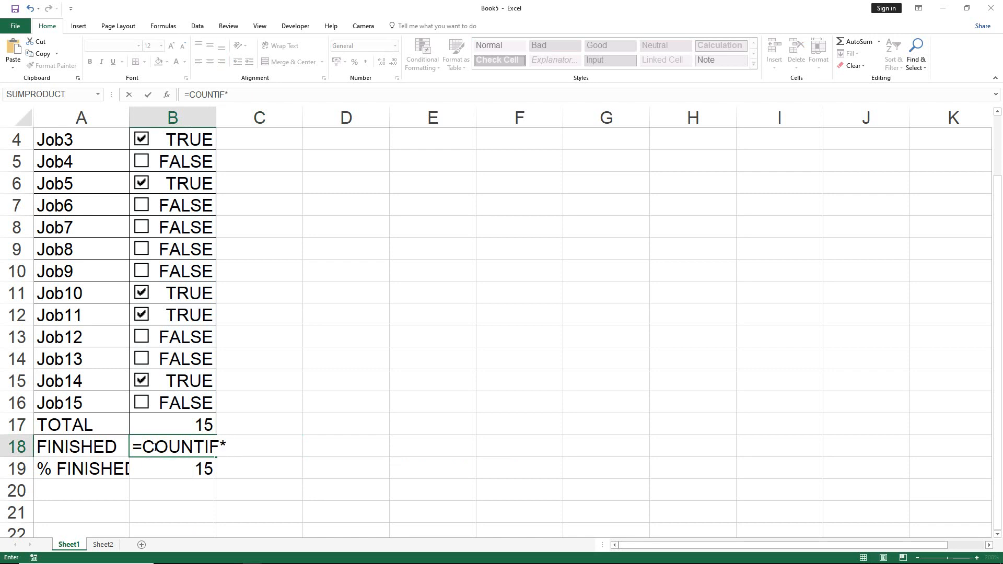
{"action": "key", "text": "BackSpace"}
{"action": "type", "text": "("}
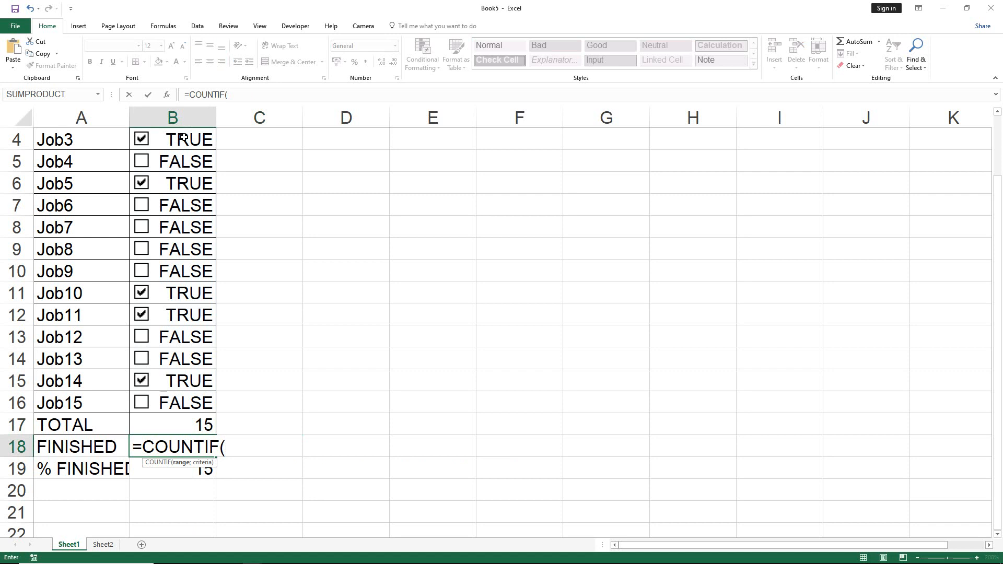
{"action": "scroll", "coordinate": [201, 287], "scroll_direction": "up", "scroll_amount": 1}
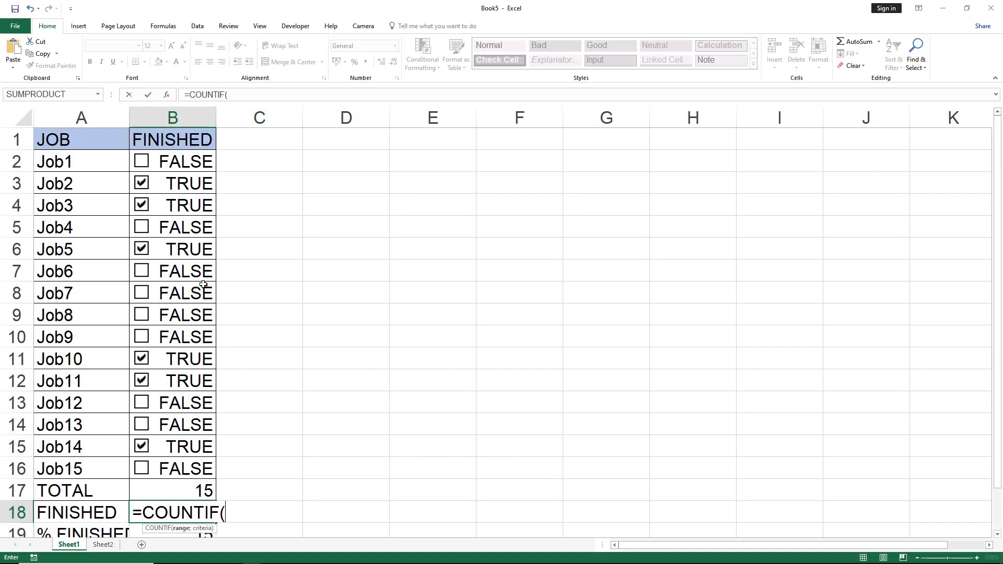
{"action": "left_click_drag", "start_coordinate": [195, 165], "coordinate": [203, 462]}
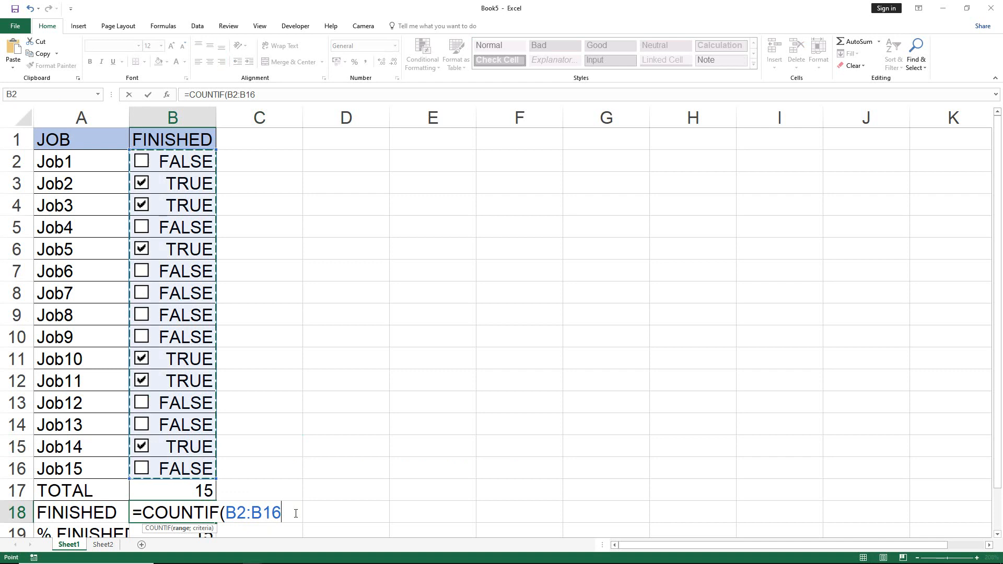
Add the quoted criterion "TRUE" to complete the formula =COUNTIF(B2:B16;"TRUE") in cell B18.
{"action": "type", "text": ";"}
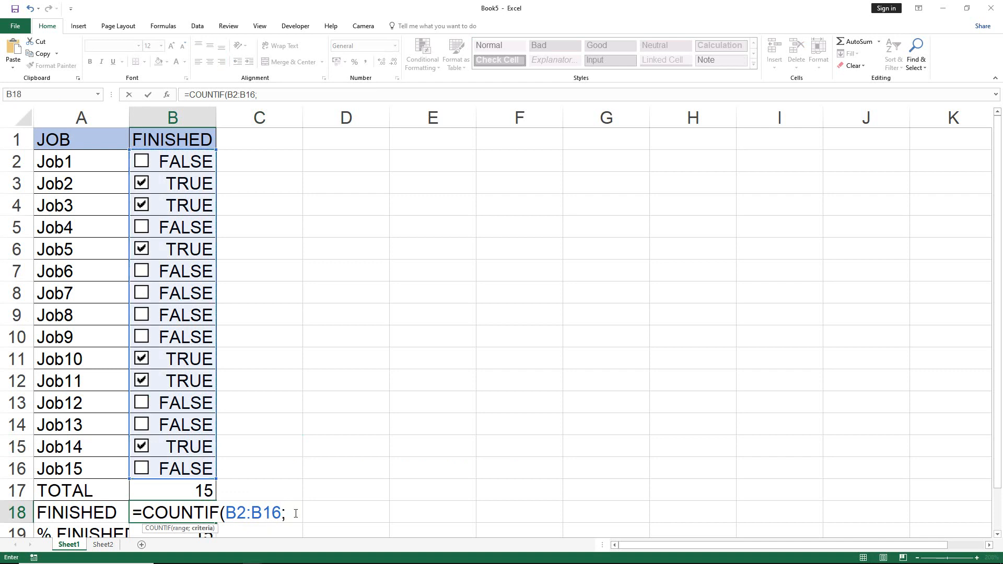
{"action": "type", "text": "TRUE"}
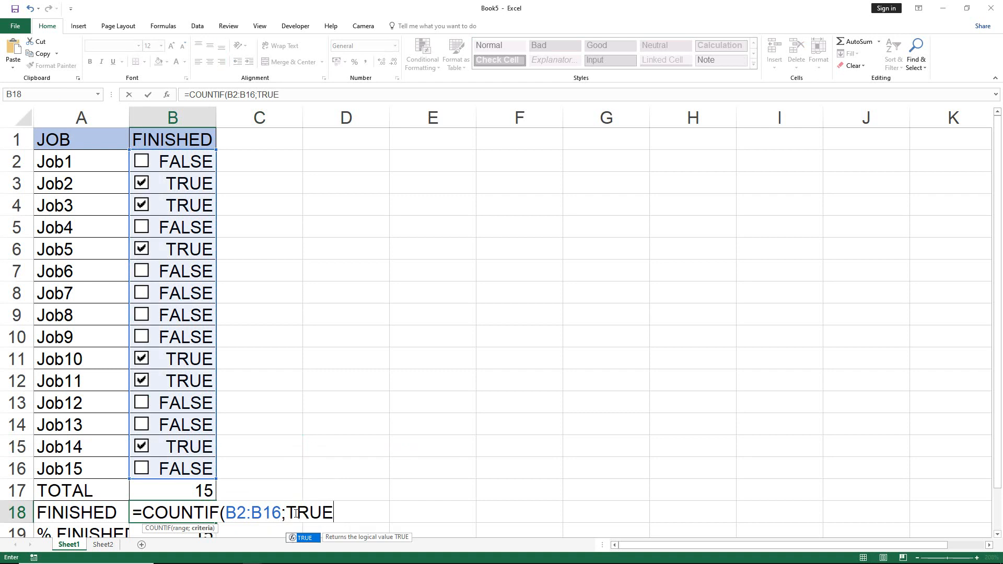
{"action": "type", "text": "\"\""}
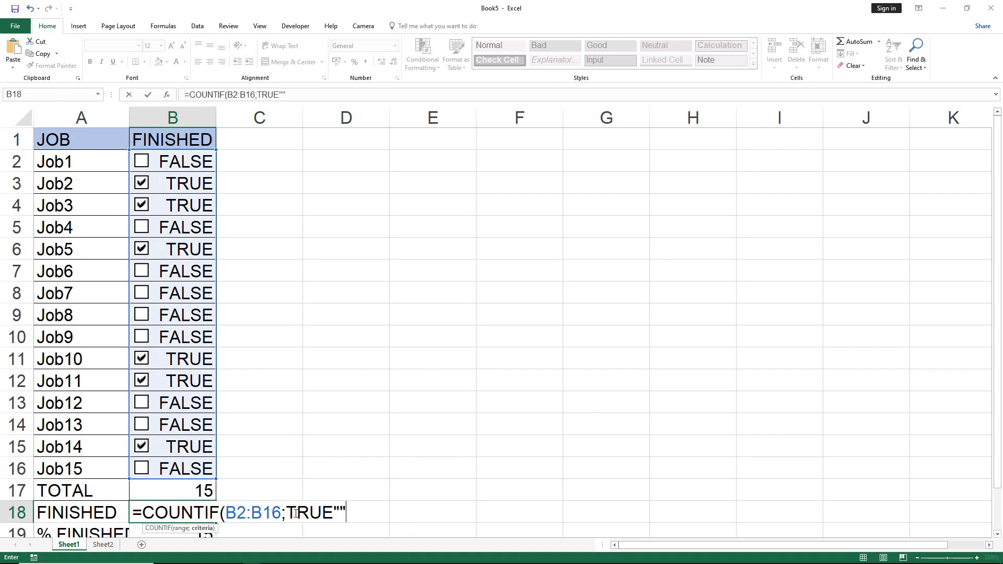
{"action": "key", "text": "Return"}
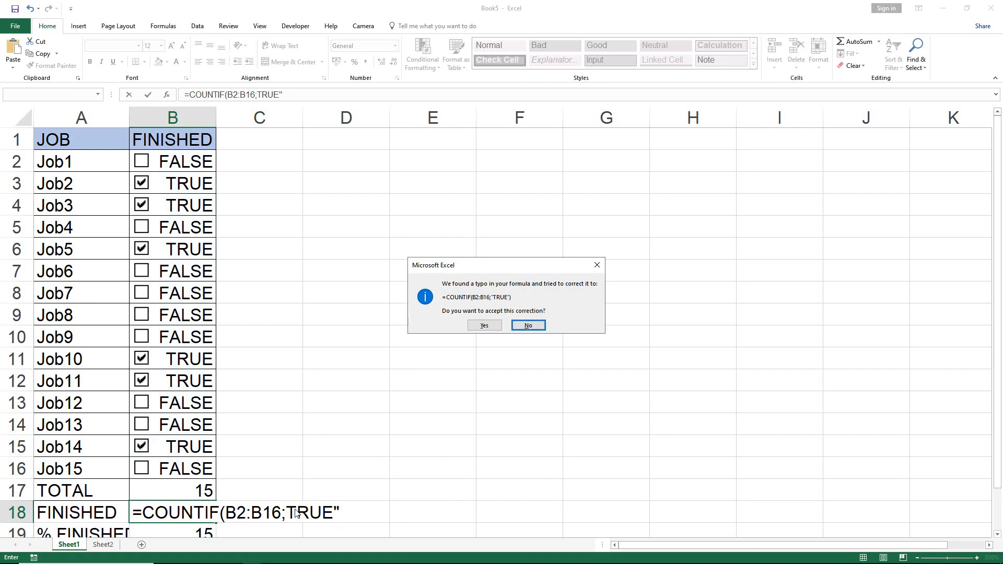
{"action": "left_click", "coordinate": [528, 325]}
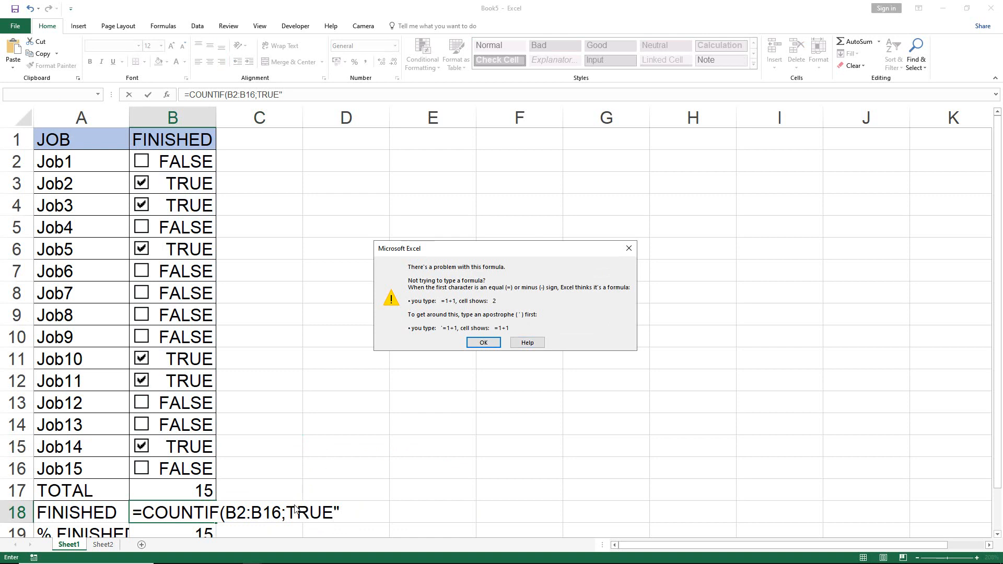
{"action": "left_click", "coordinate": [484, 343]}
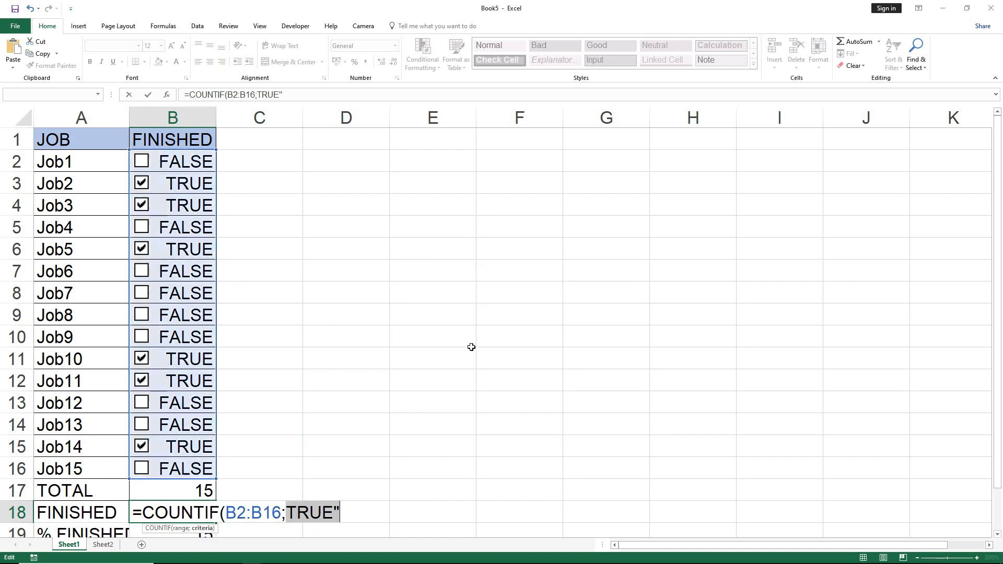
{"action": "left_click", "coordinate": [290, 513]}
{"action": "type", "text": "\"\""}
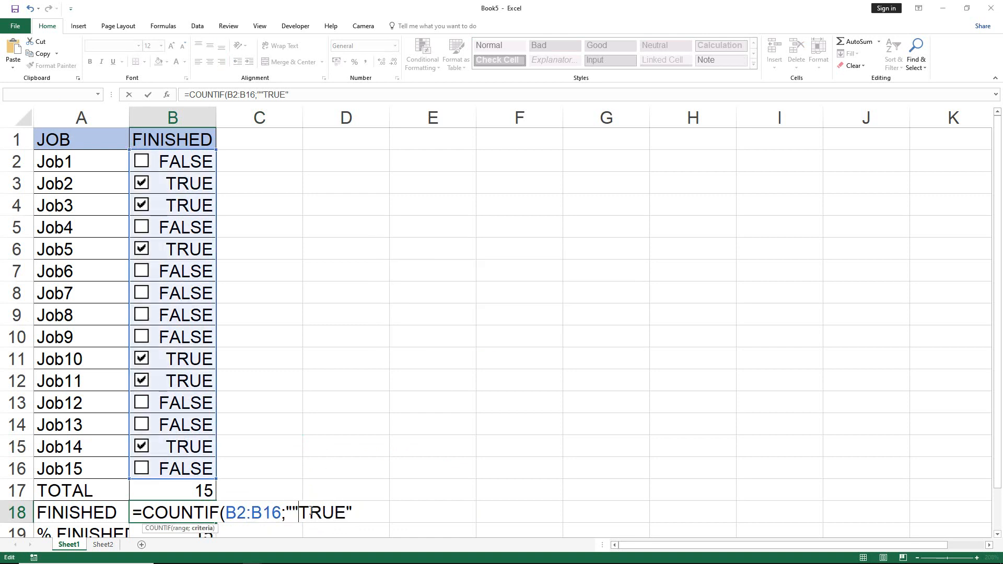
{"action": "key", "text": "BackSpace"}
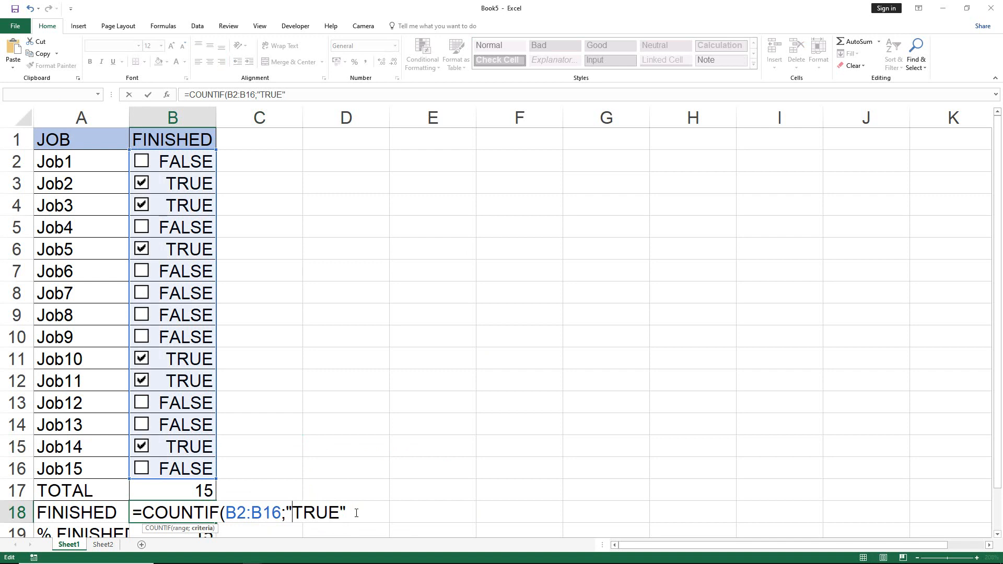
{"action": "left_click", "coordinate": [358, 513]}
{"action": "type", "text": ")"}
{"action": "key", "text": "Tab"}
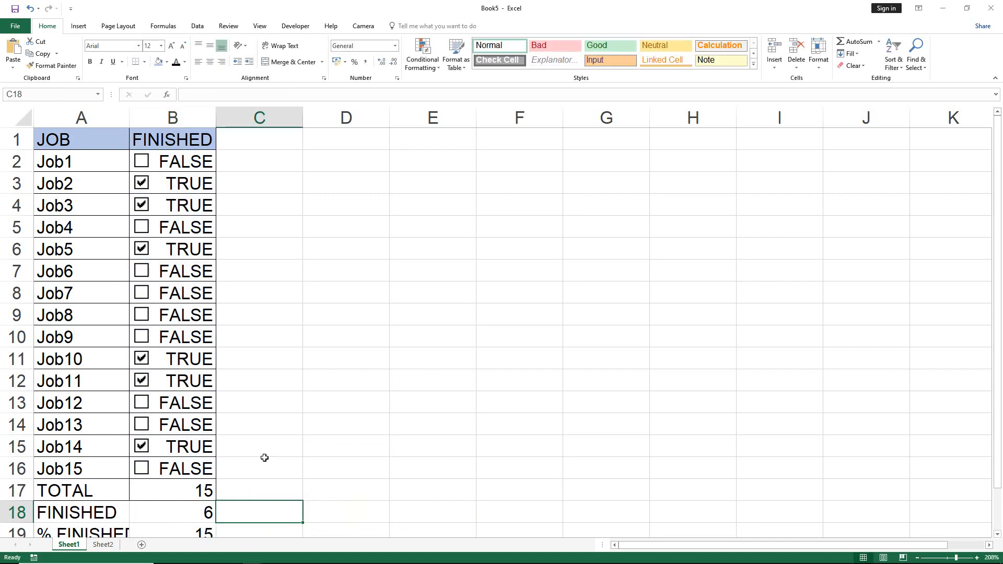
Replace the formula in the % FINISHED cell B19 with =B18/B17.
{"action": "scroll", "coordinate": [264, 458], "scroll_direction": "down", "scroll_amount": 3}
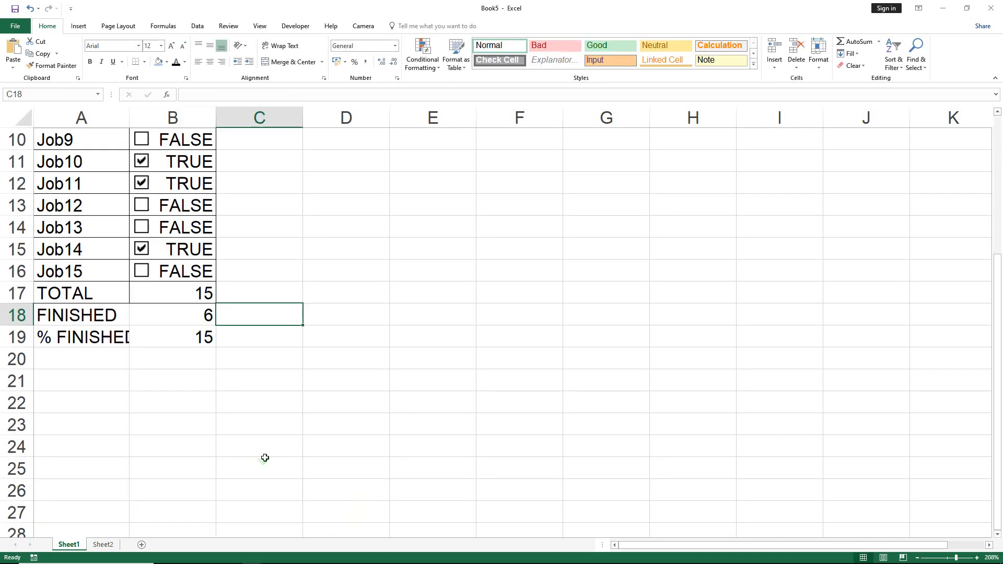
{"action": "left_click", "coordinate": [195, 334]}
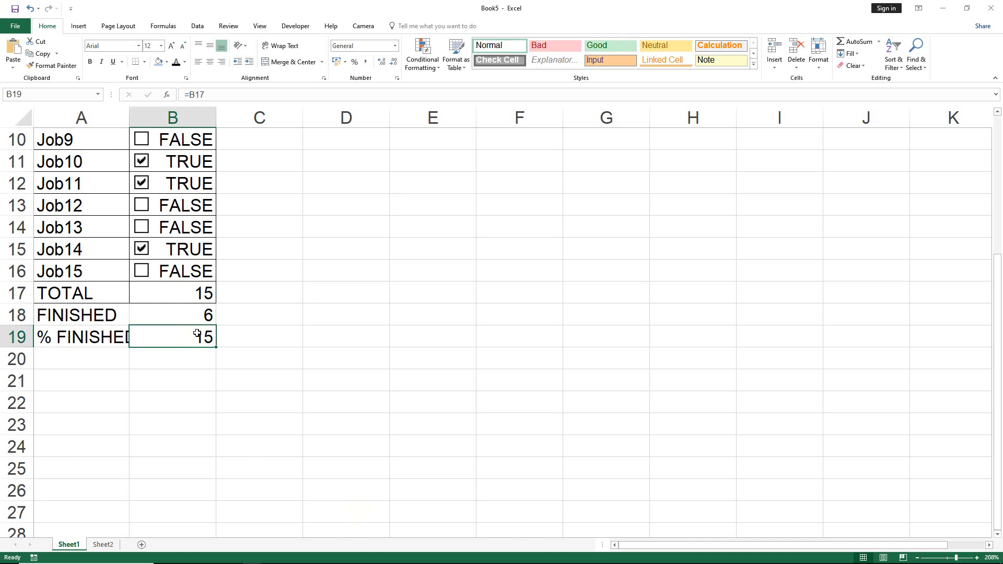
{"action": "type", "text": "="}
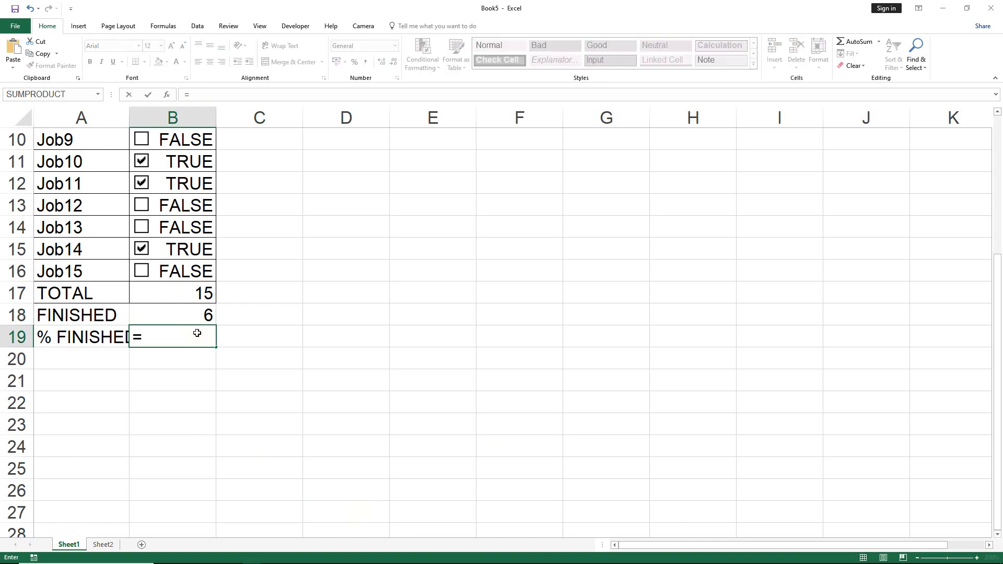
{"action": "left_click", "coordinate": [198, 319]}
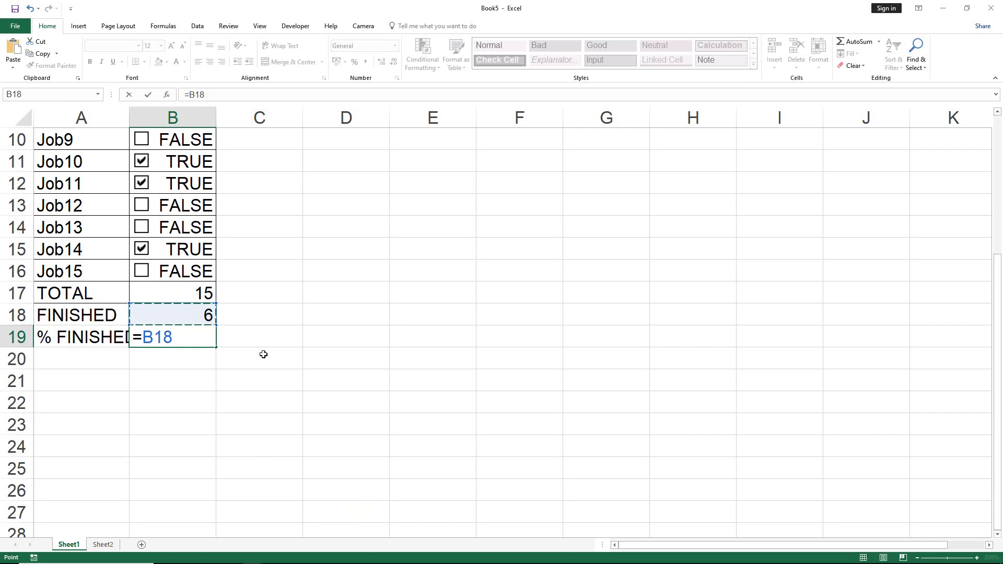
{"action": "type", "text": "/"}
{"action": "left_click", "coordinate": [198, 290]}
{"action": "key", "text": "Tab"}
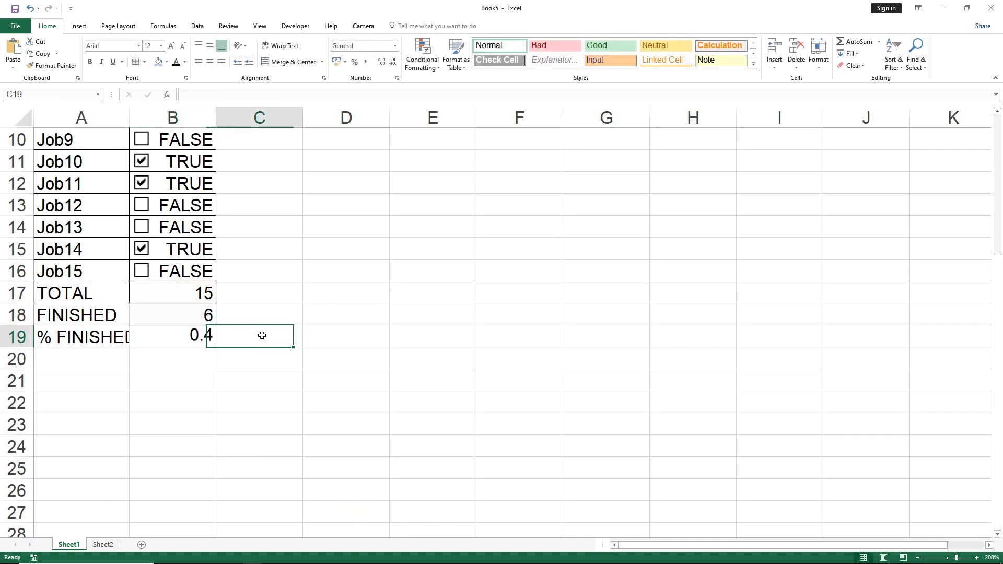
Format the % FINISHED cell B19 as Percentage with 2 decimal places.
{"action": "left_click", "coordinate": [197, 339]}
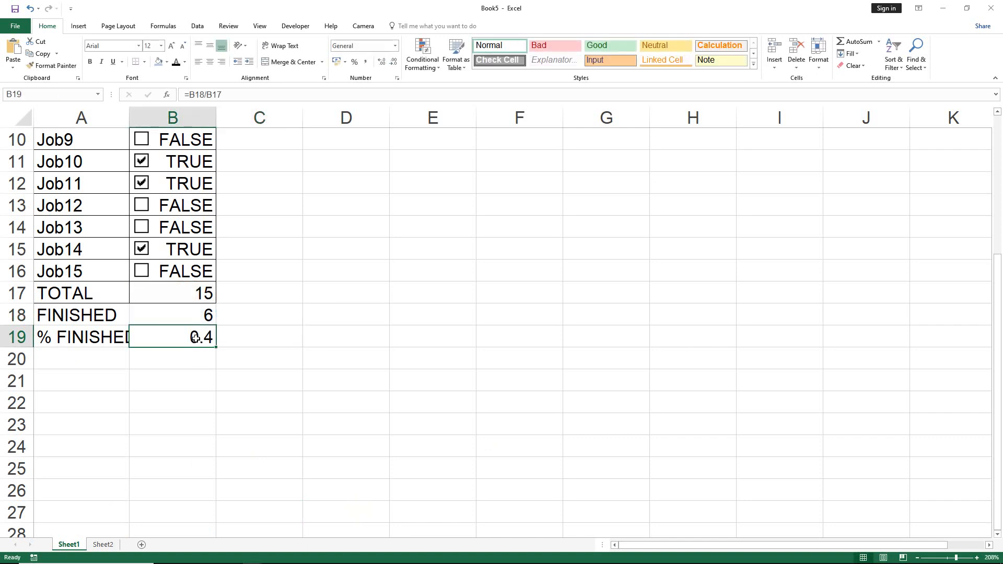
{"action": "right_click", "coordinate": [196, 339]}
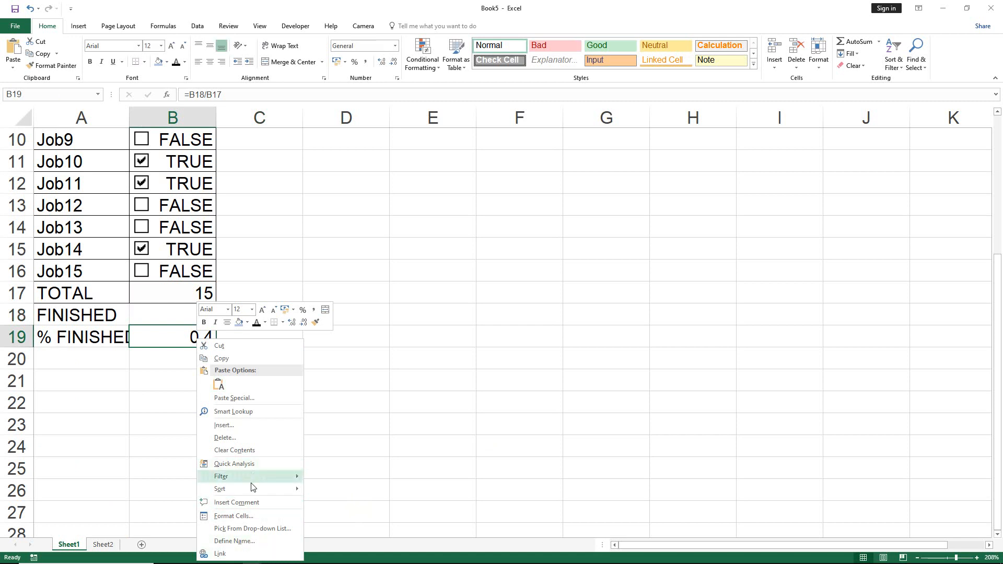
{"action": "left_click", "coordinate": [253, 516]}
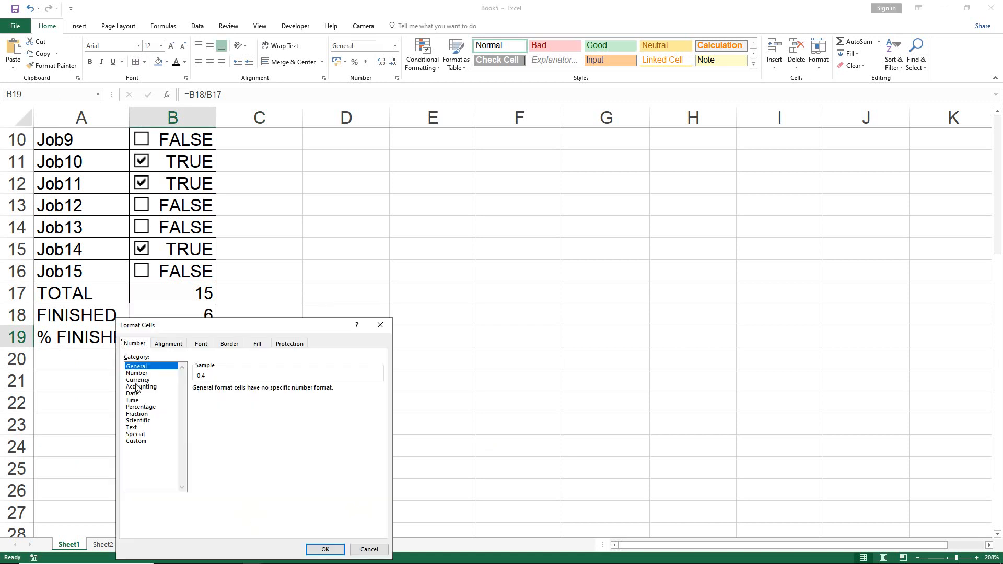
{"action": "left_click", "coordinate": [144, 408]}
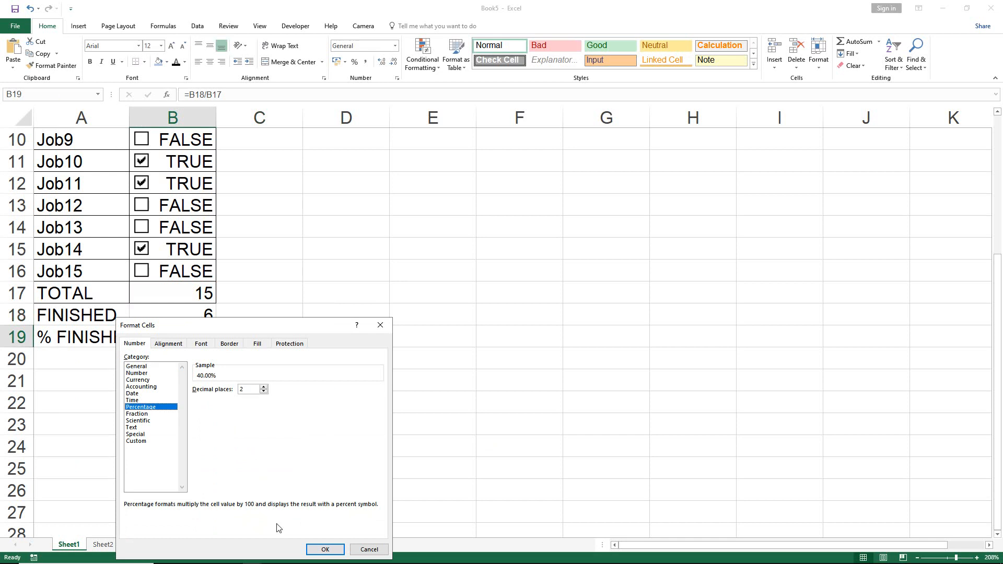
{"action": "left_click", "coordinate": [324, 549]}
{"action": "left_click", "coordinate": [280, 329]}
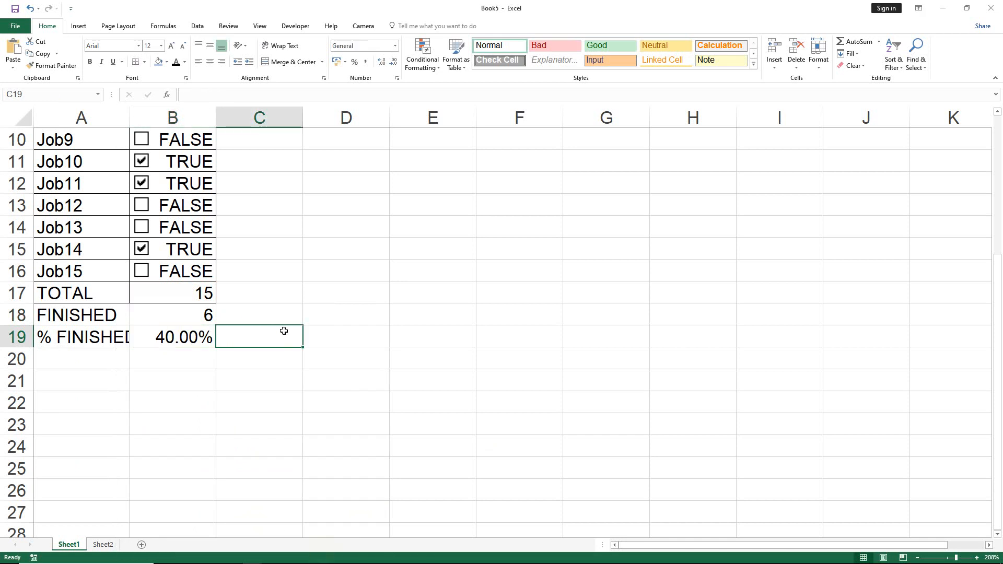
Add an Equal To conditional formatting rule to B2:B16 that highlights TRUE with Green Fill with Dark Green Text.
{"action": "scroll", "coordinate": [284, 332], "scroll_direction": "up", "scroll_amount": 3}
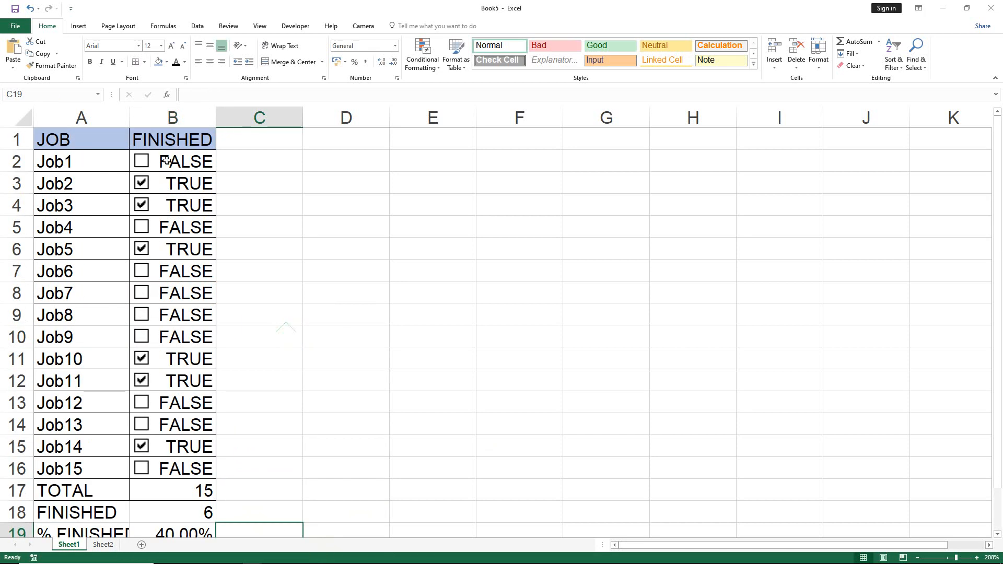
{"action": "left_click_drag", "start_coordinate": [167, 160], "coordinate": [171, 470]}
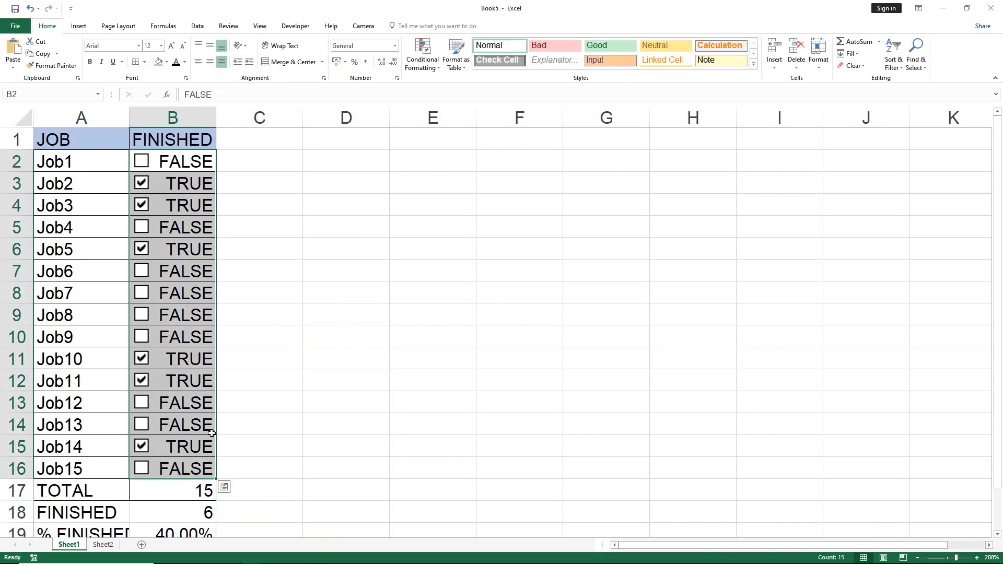
{"action": "left_click", "coordinate": [424, 67]}
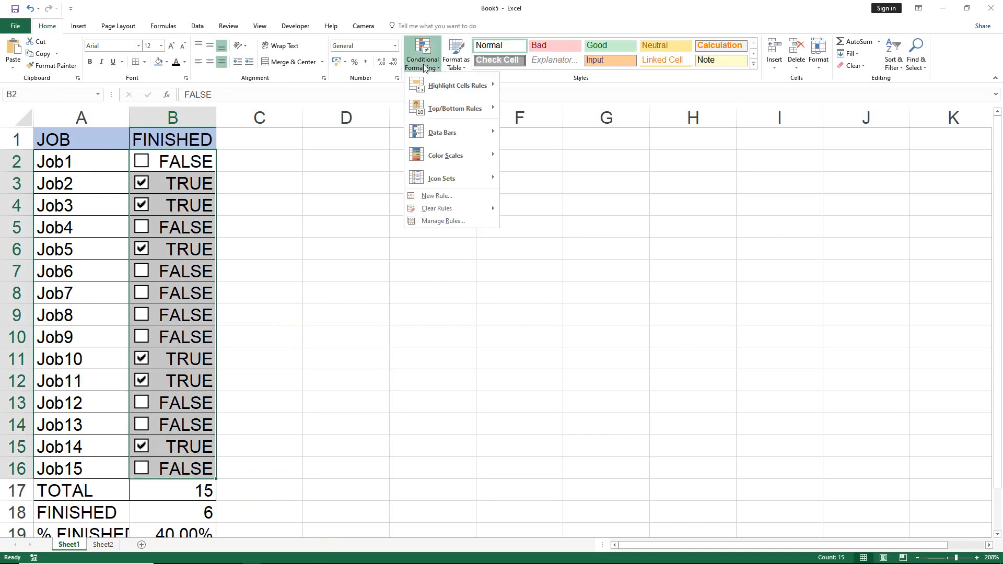
{"action": "mouse_move", "coordinate": [464, 91]}
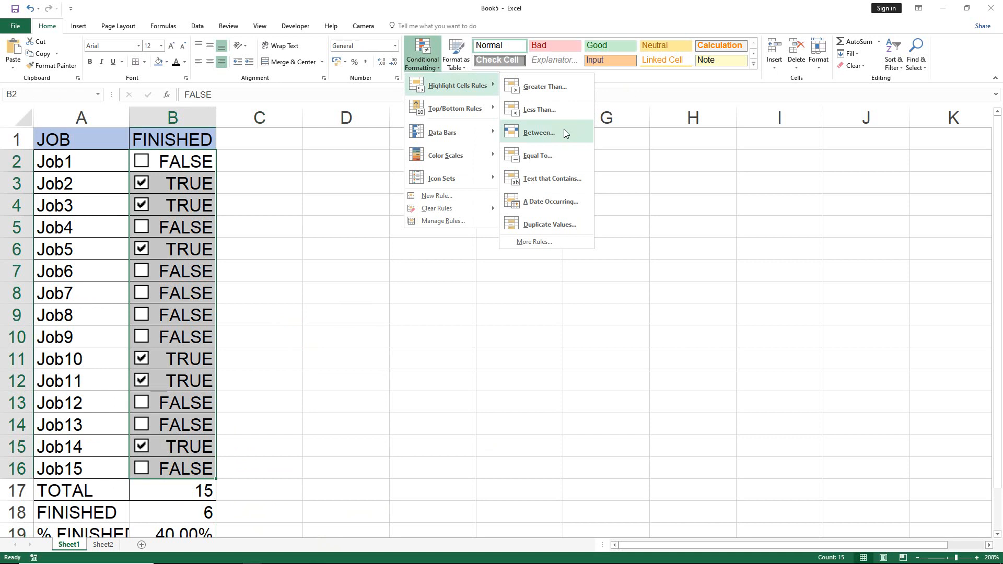
{"action": "left_click", "coordinate": [556, 155]}
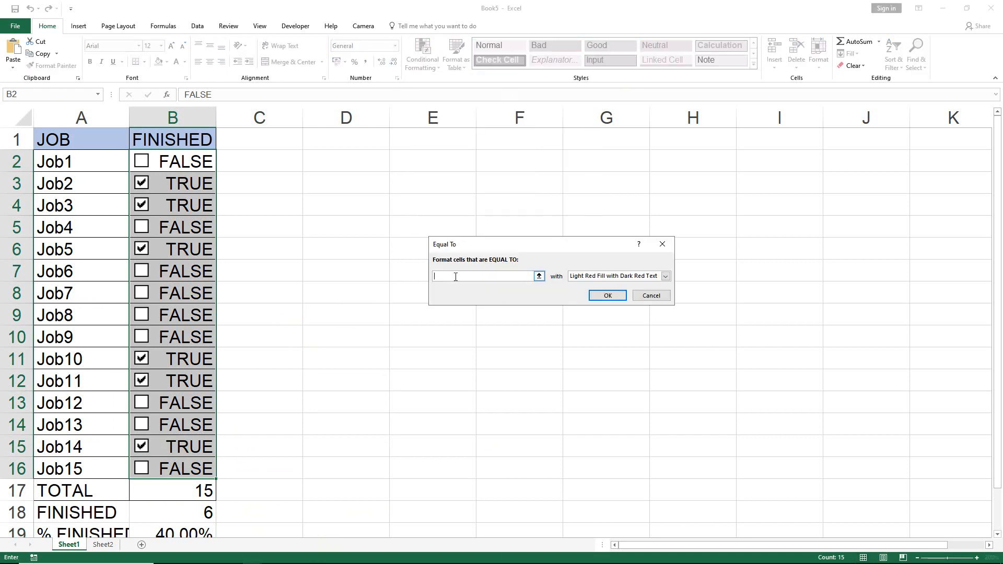
{"action": "type", "text": "TRUE"}
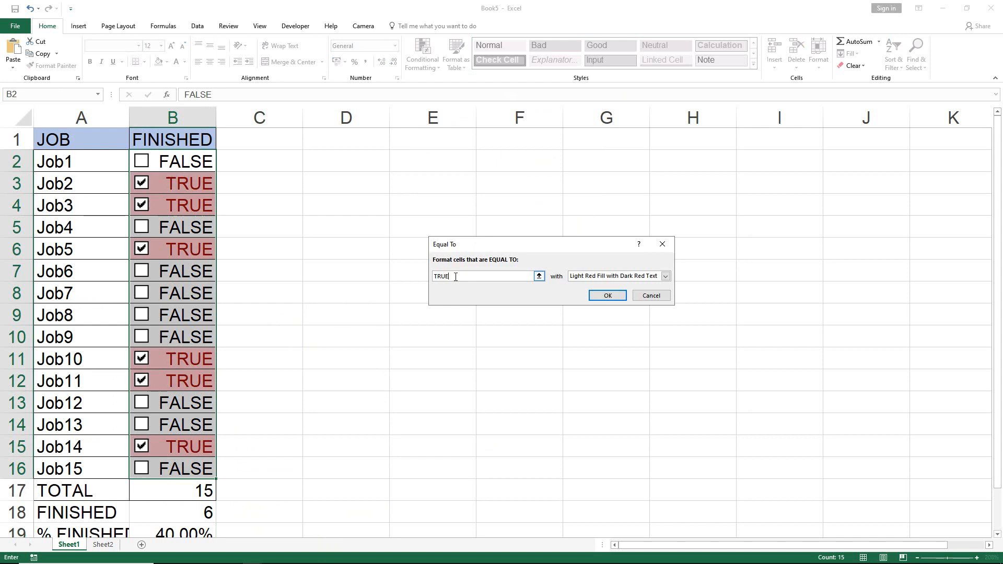
{"action": "left_click", "coordinate": [666, 277]}
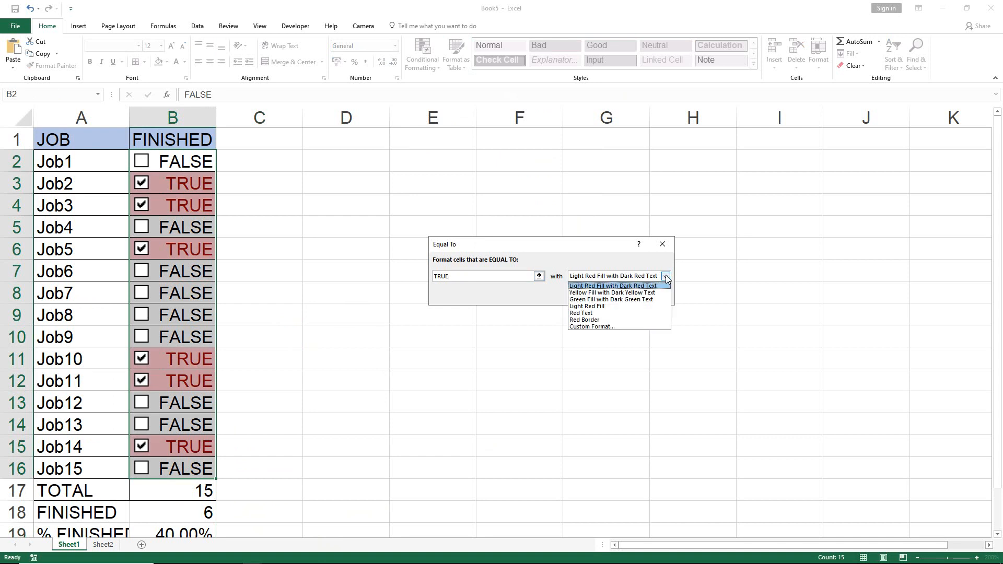
{"action": "left_click", "coordinate": [636, 300]}
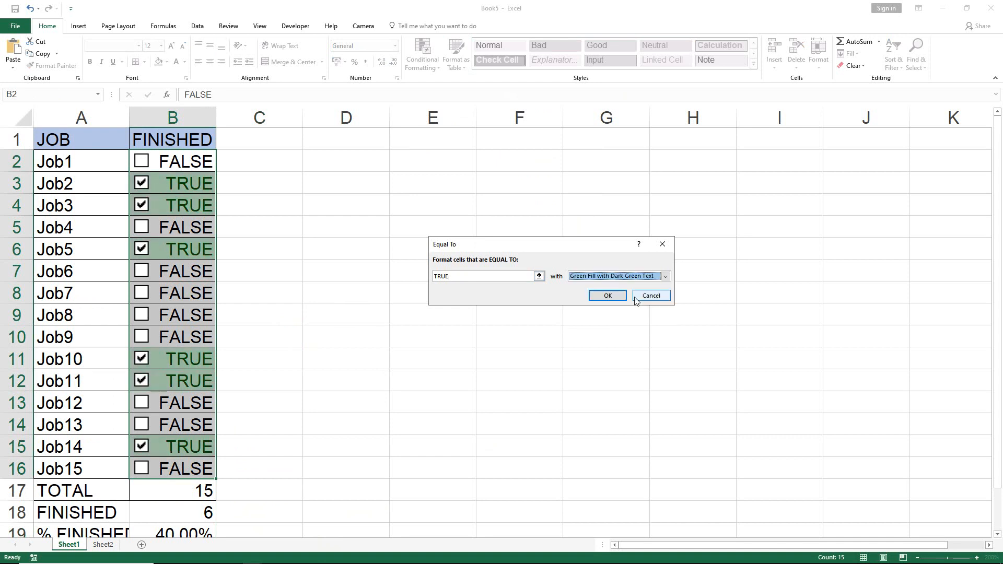
{"action": "left_click", "coordinate": [607, 296]}
{"action": "left_click", "coordinate": [360, 338]}
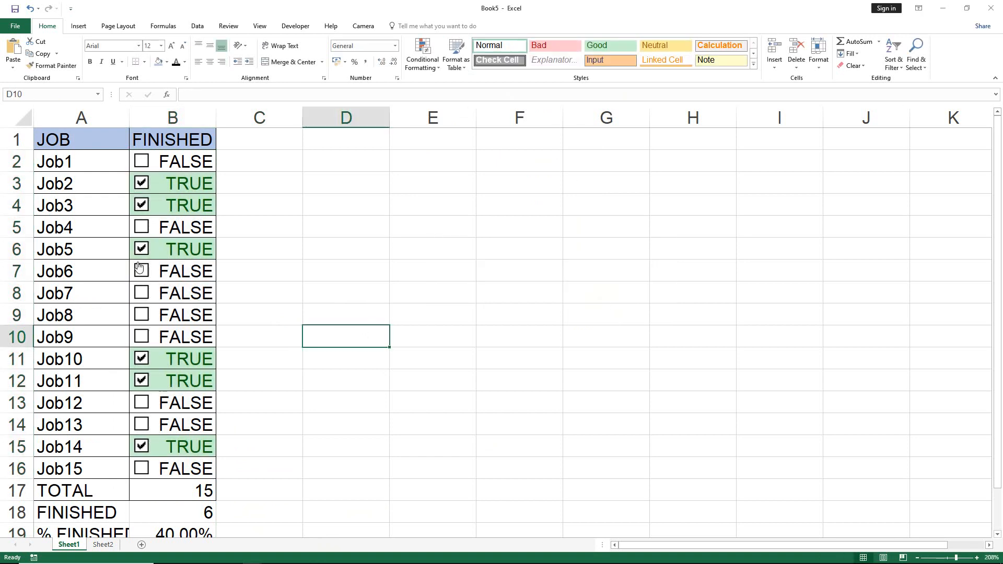
Tick the check boxes of Job4 and Job7 and check the totals beneath the list.
{"action": "left_click", "coordinate": [141, 227]}
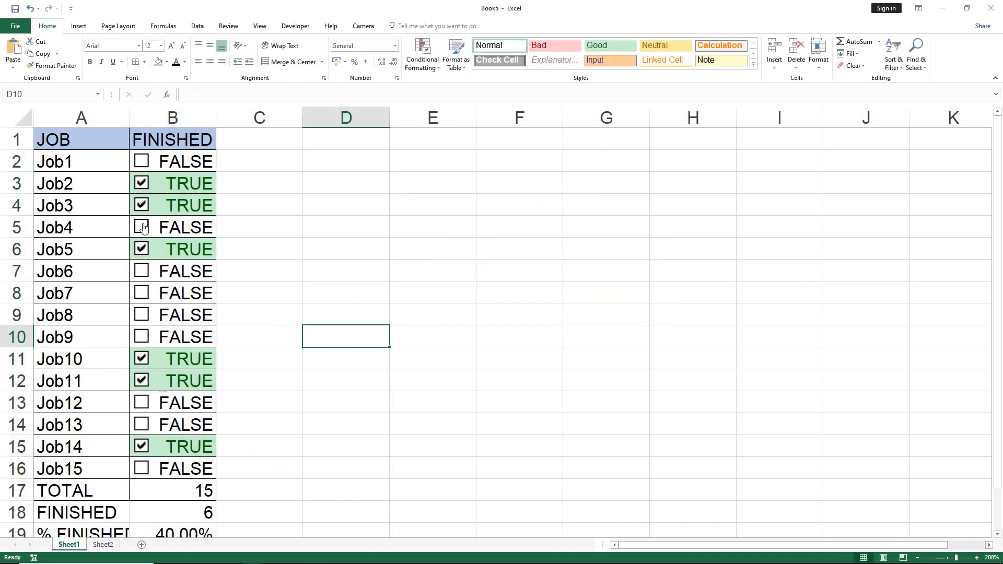
{"action": "left_click", "coordinate": [142, 293]}
{"action": "scroll", "coordinate": [184, 387], "scroll_direction": "down", "scroll_amount": 3}
{"action": "scroll", "coordinate": [185, 386], "scroll_direction": "up", "scroll_amount": 3}
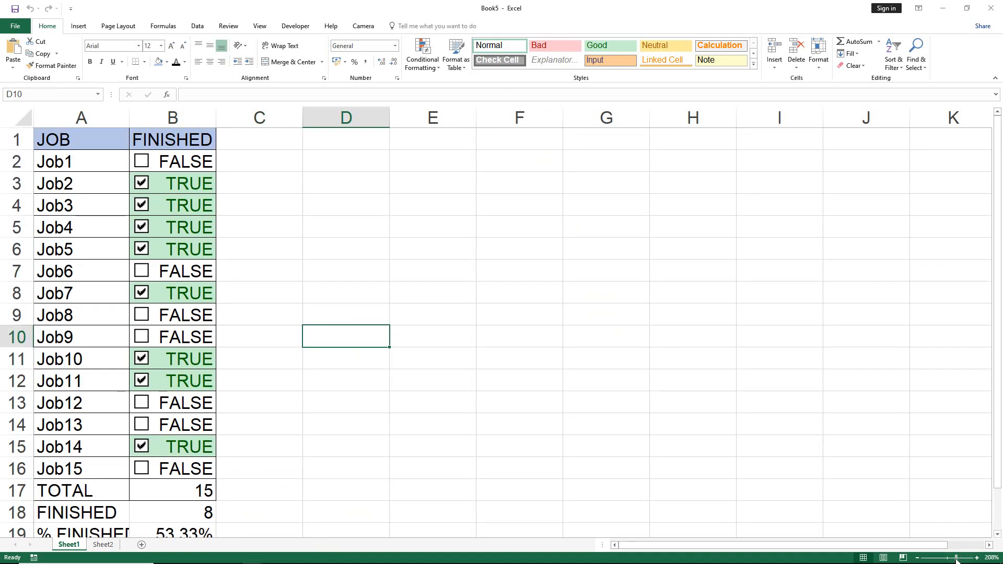
Reduce the sheet zoom to 178% and tick the check boxes of Job12, Job6 and Job1.
{"action": "left_click_drag", "start_coordinate": [956, 560], "coordinate": [954, 560]}
{"action": "left_click", "coordinate": [145, 364]}
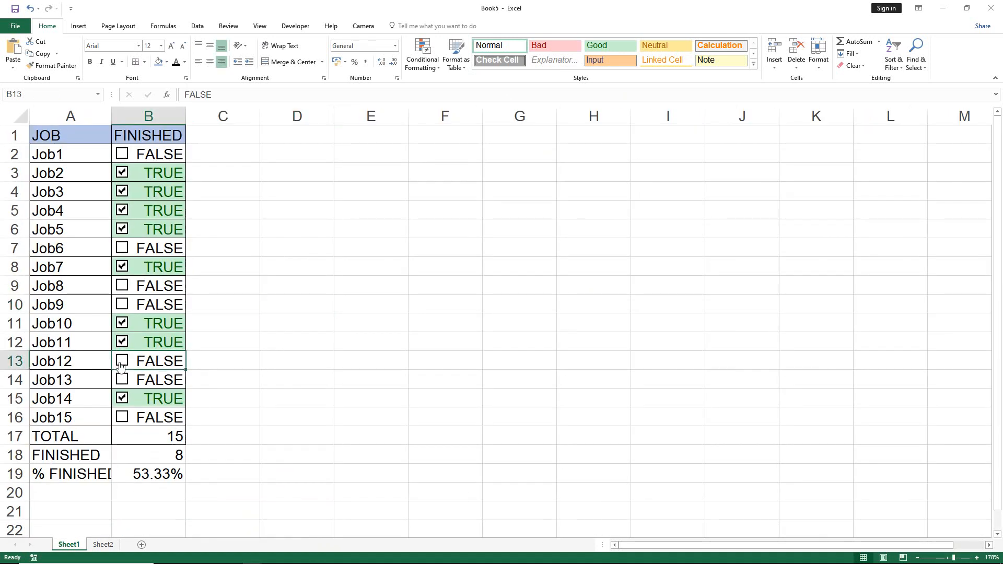
{"action": "left_click", "coordinate": [122, 361]}
{"action": "left_click", "coordinate": [124, 249]}
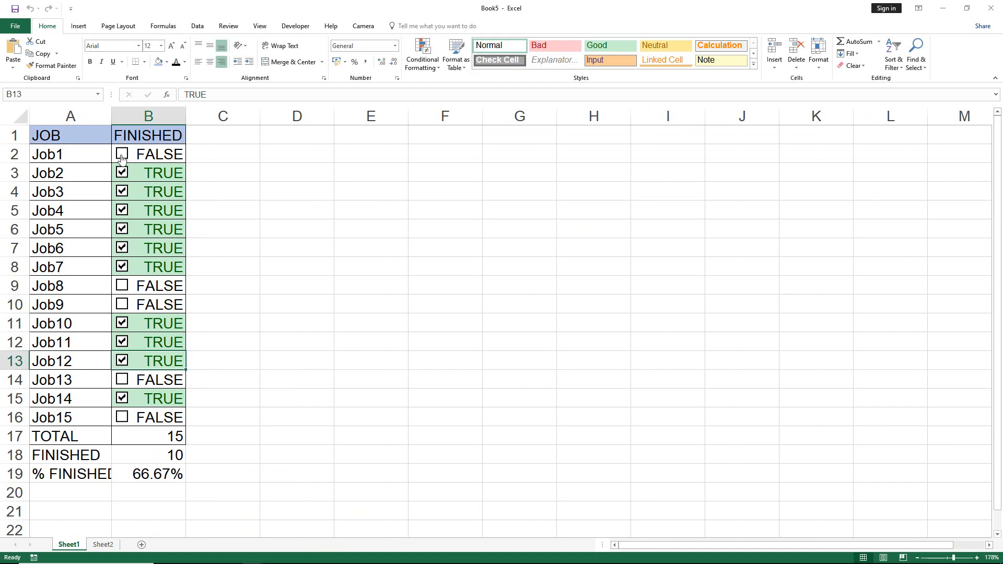
{"action": "left_click", "coordinate": [122, 155]}
Clear the check boxes of Job4, Job5, Job12 and Job11.
{"action": "left_click", "coordinate": [122, 209]}
{"action": "left_click", "coordinate": [122, 228]}
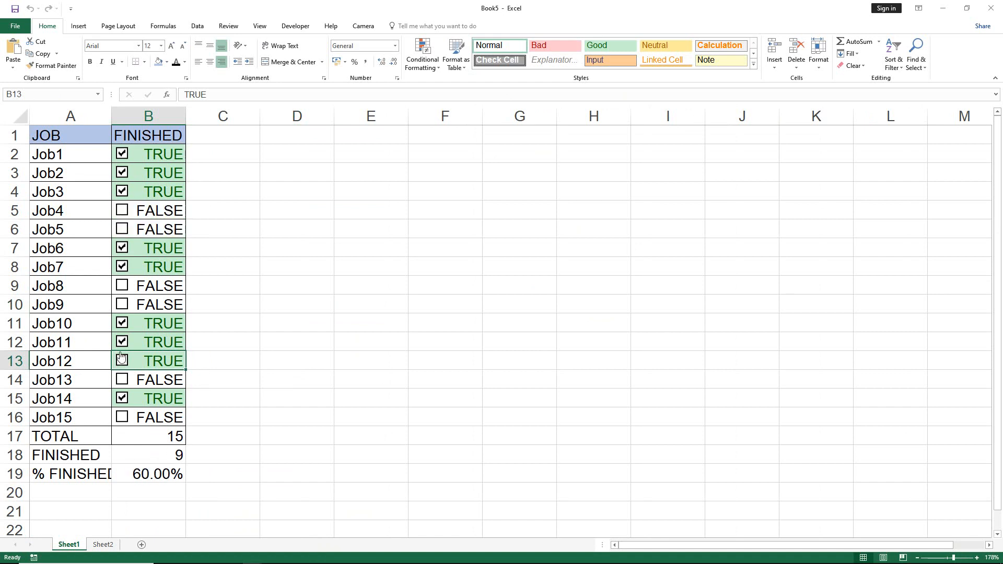
{"action": "left_click", "coordinate": [121, 361]}
{"action": "left_click", "coordinate": [122, 342]}
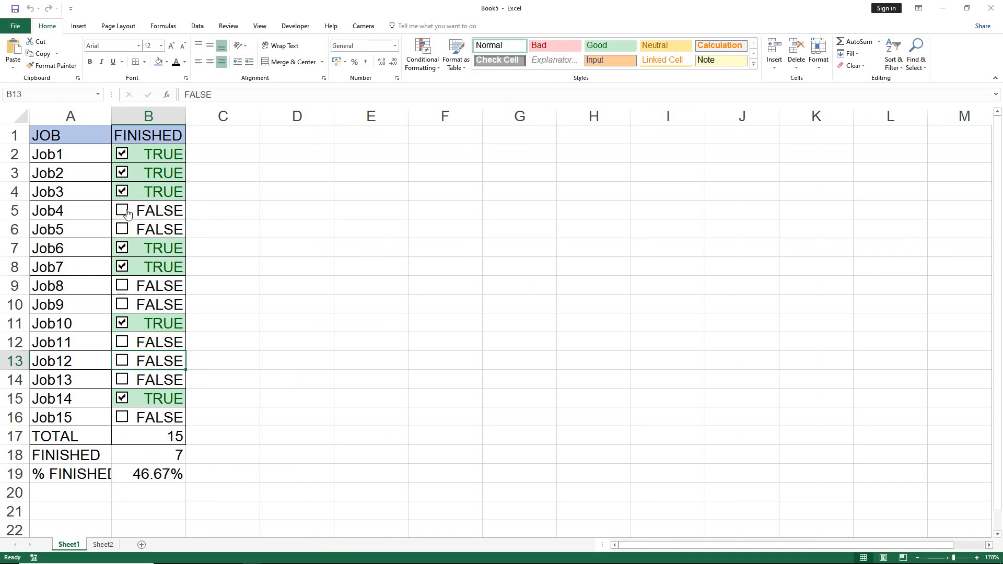
Clear the check boxes of Job1 and Job2, and tick those of Job12 and Job13.
{"action": "left_click", "coordinate": [122, 153]}
{"action": "left_click", "coordinate": [123, 171]}
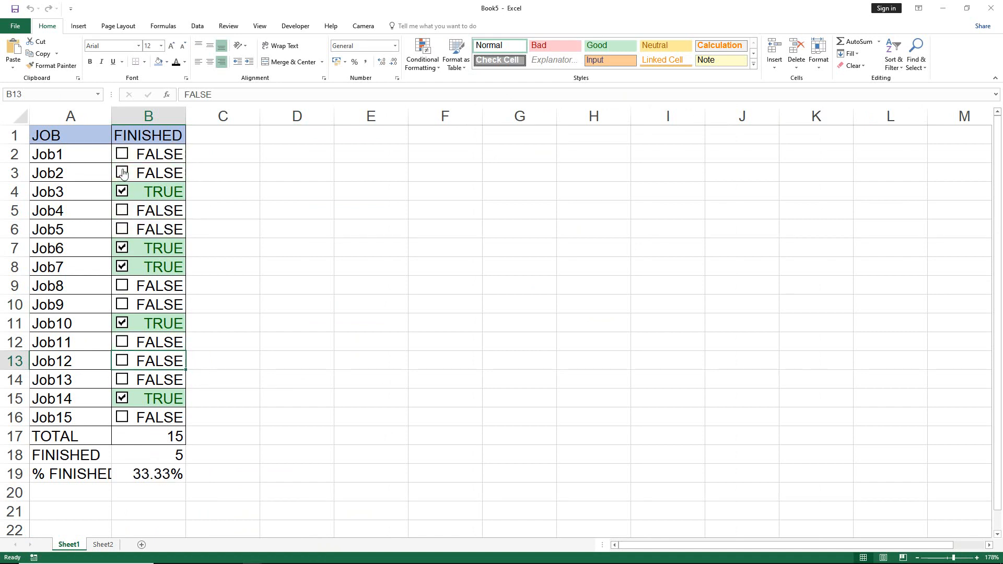
{"action": "left_click", "coordinate": [122, 361]}
{"action": "left_click", "coordinate": [121, 380]}
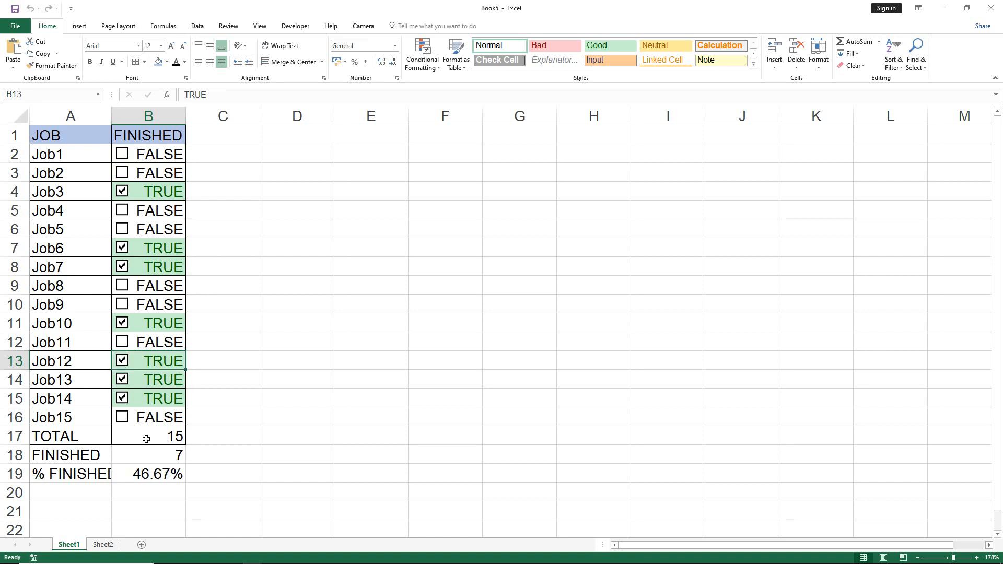